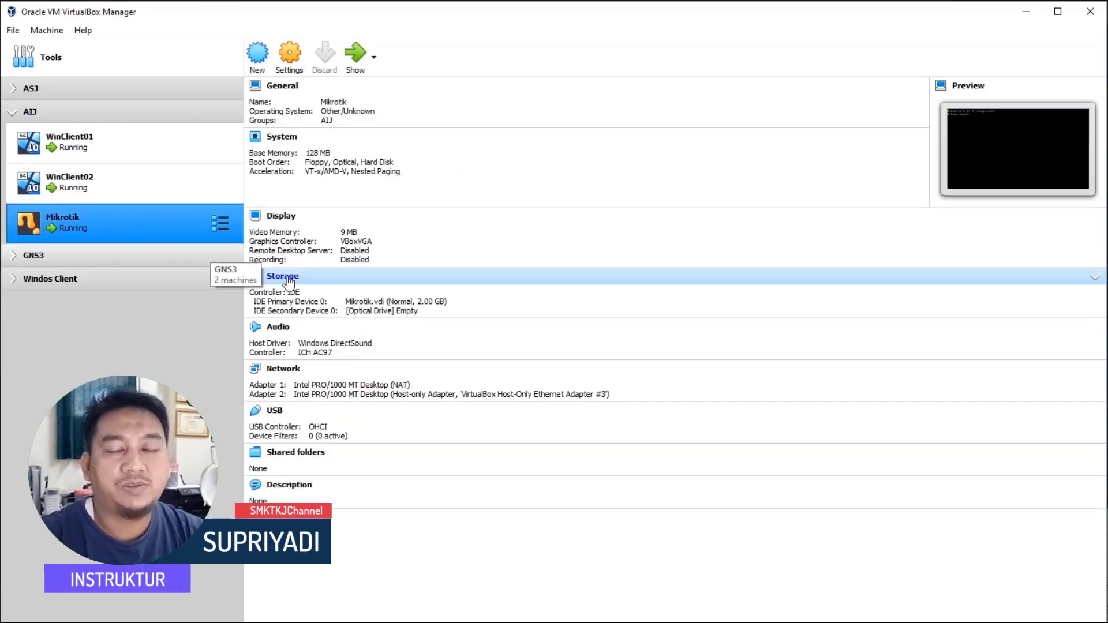
Review the Mikrotik machine's network settings for Adapter 1 and Adapter 2, including Adapter 2's advanced options, and close the settings
click(287, 374)
click(469, 193)
click(493, 192)
click(469, 193)
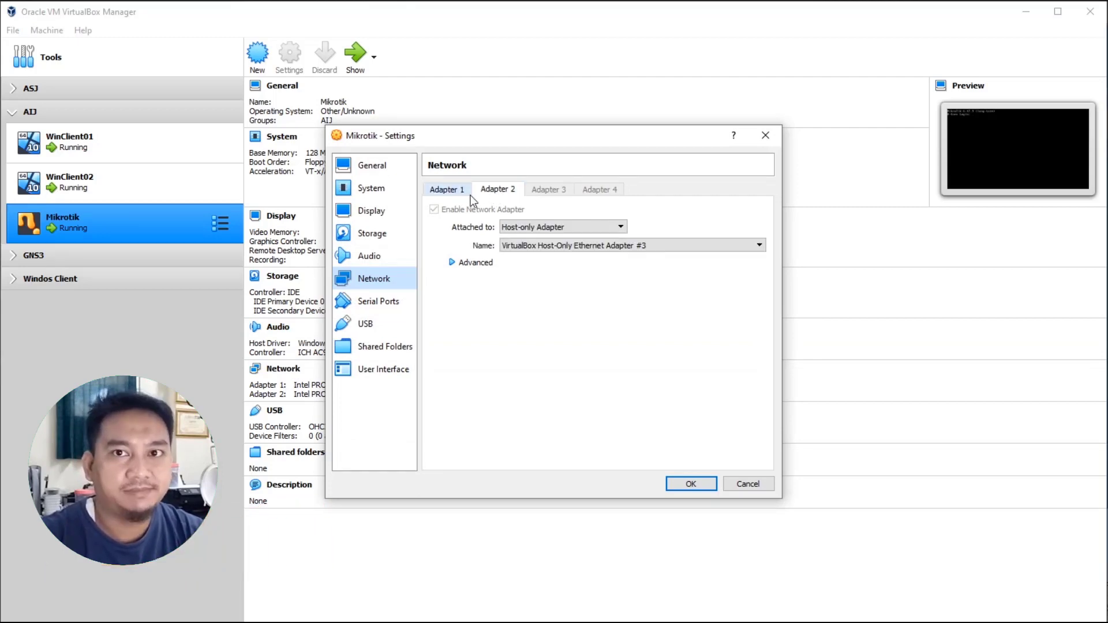
click(441, 191)
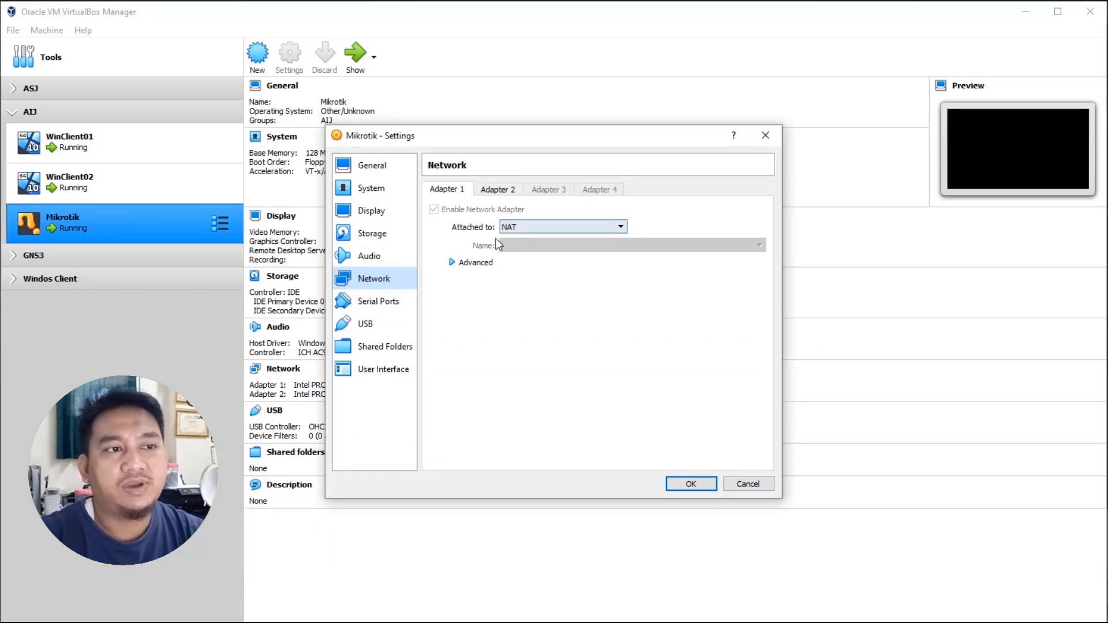
click(494, 188)
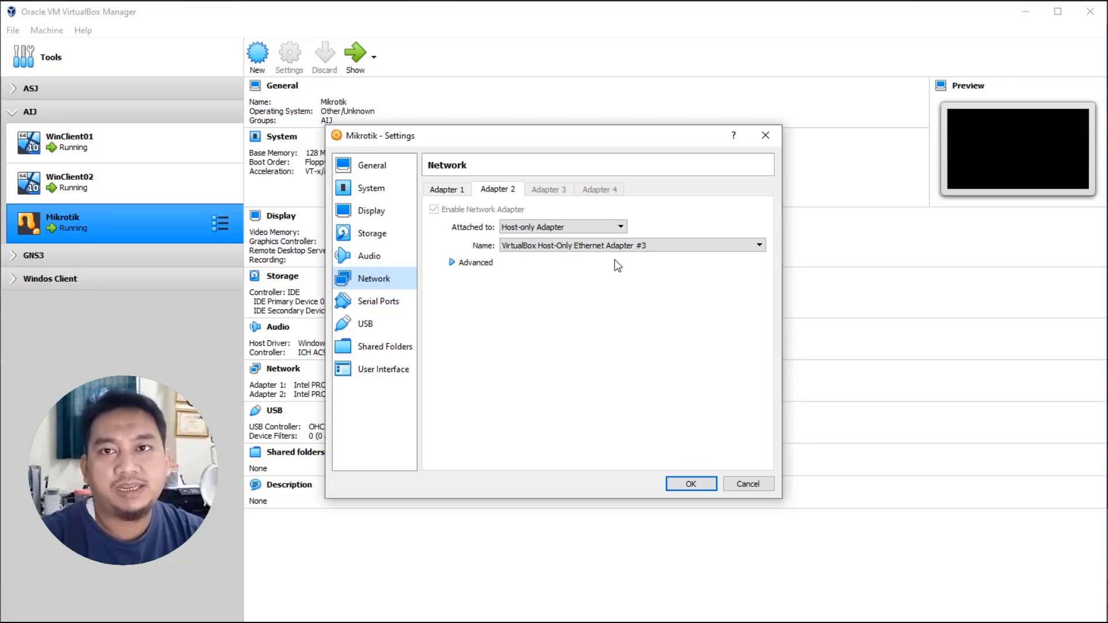
click(478, 265)
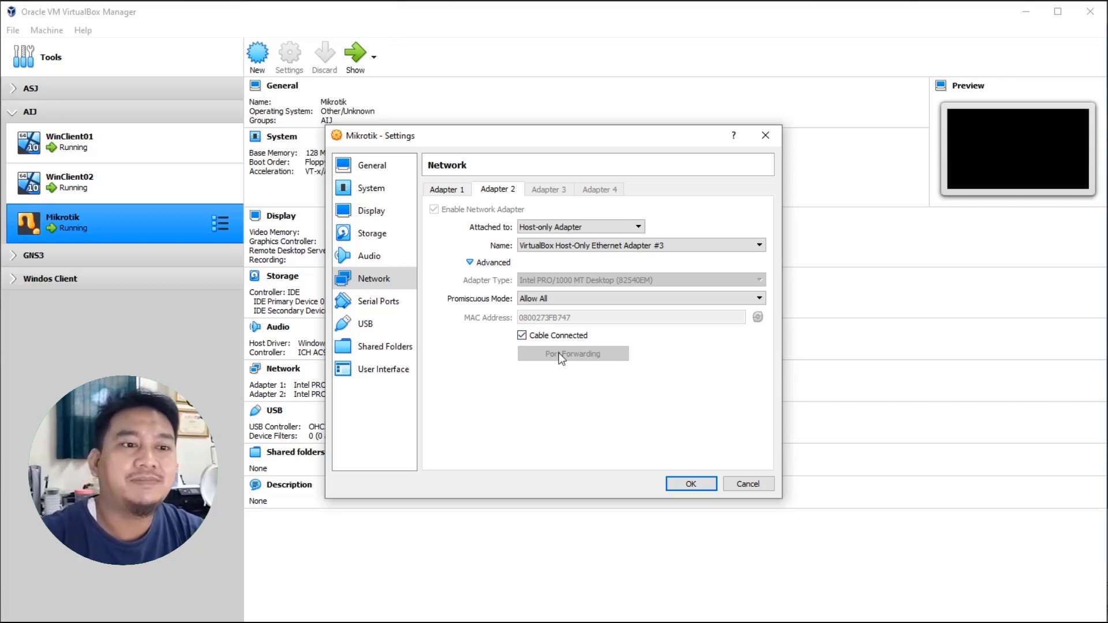
click(690, 484)
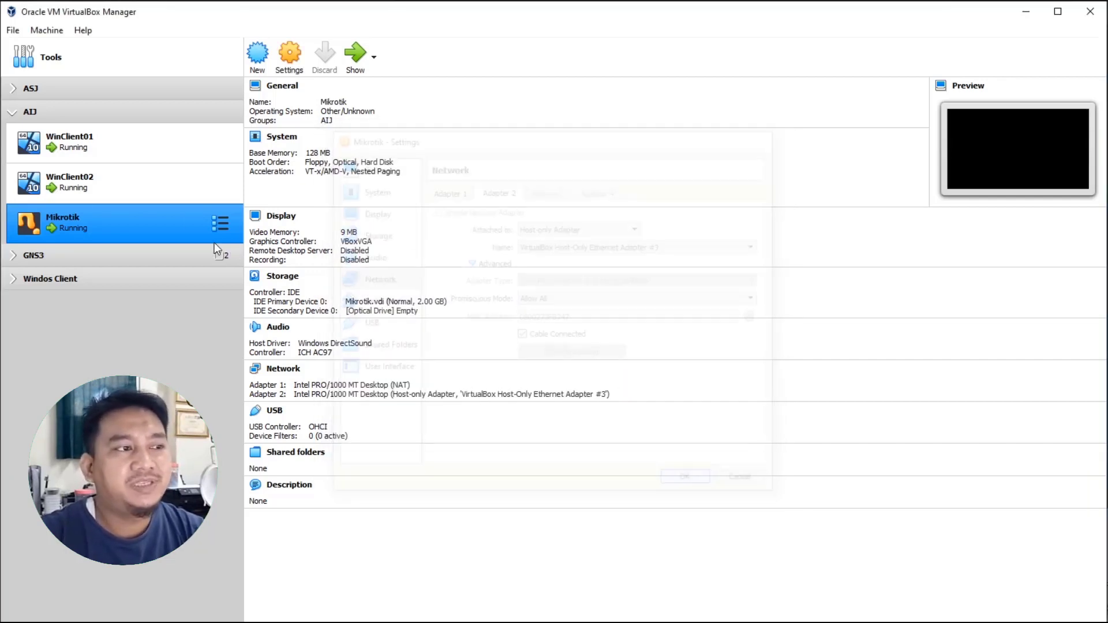
Check the network adapter details of the WinClient01 and WinClient02 machines
click(127, 143)
click(120, 179)
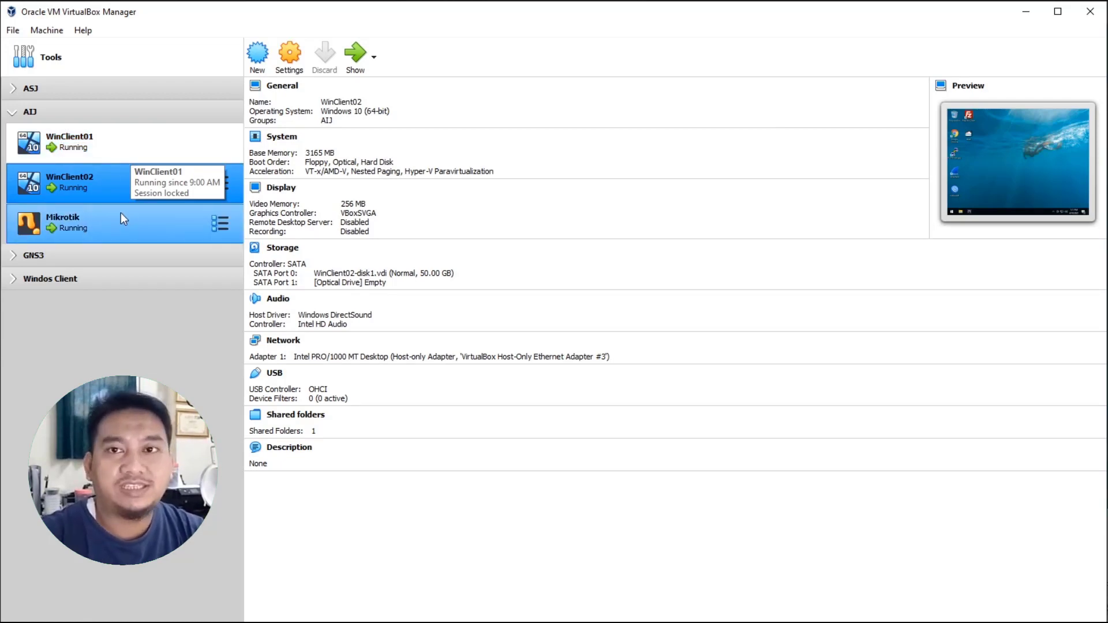
click(143, 145)
ctrl+click(179, 231)
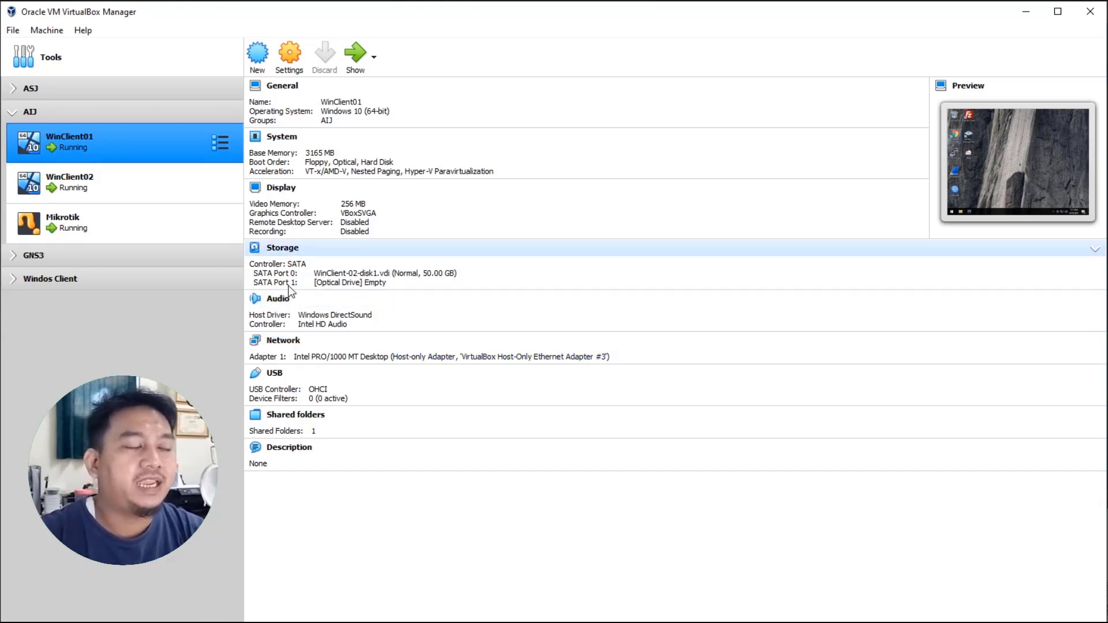
In the WinClient01 machine, start WinBox, connect to the R-Core neighbor by MAC address as admin, and dismiss the welcome notice
double_click(144, 151)
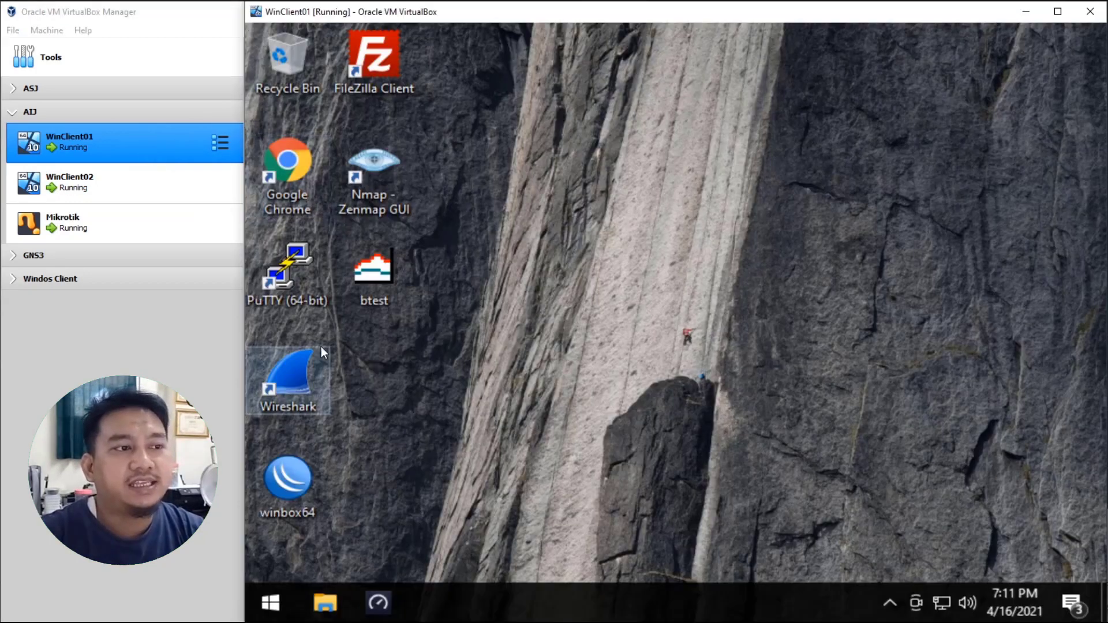
double_click(289, 482)
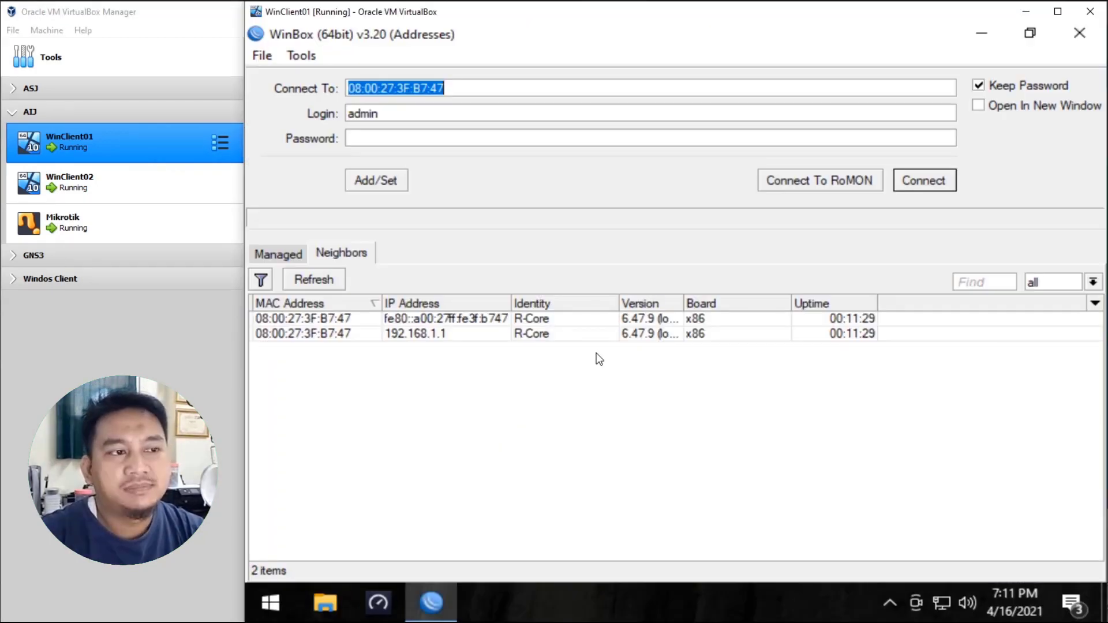
click(363, 334)
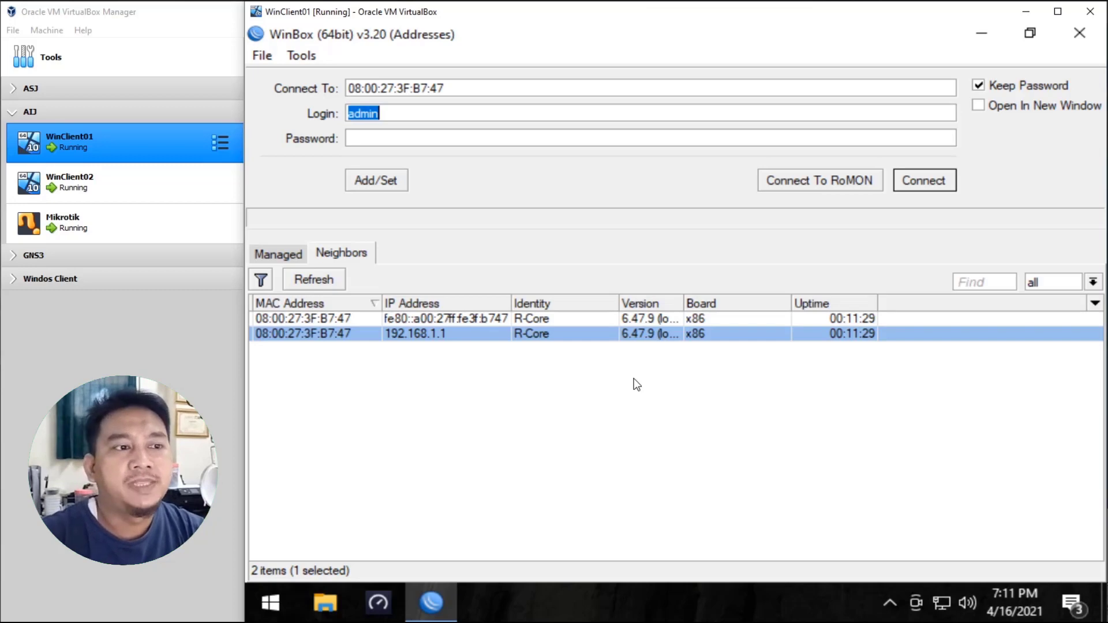
click(906, 182)
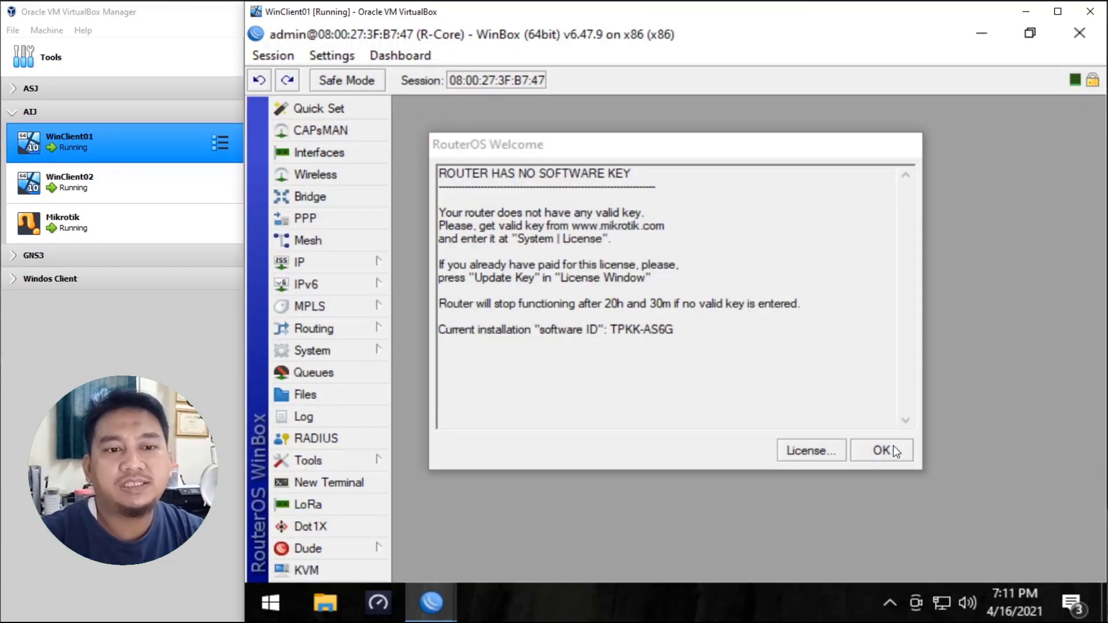
click(882, 450)
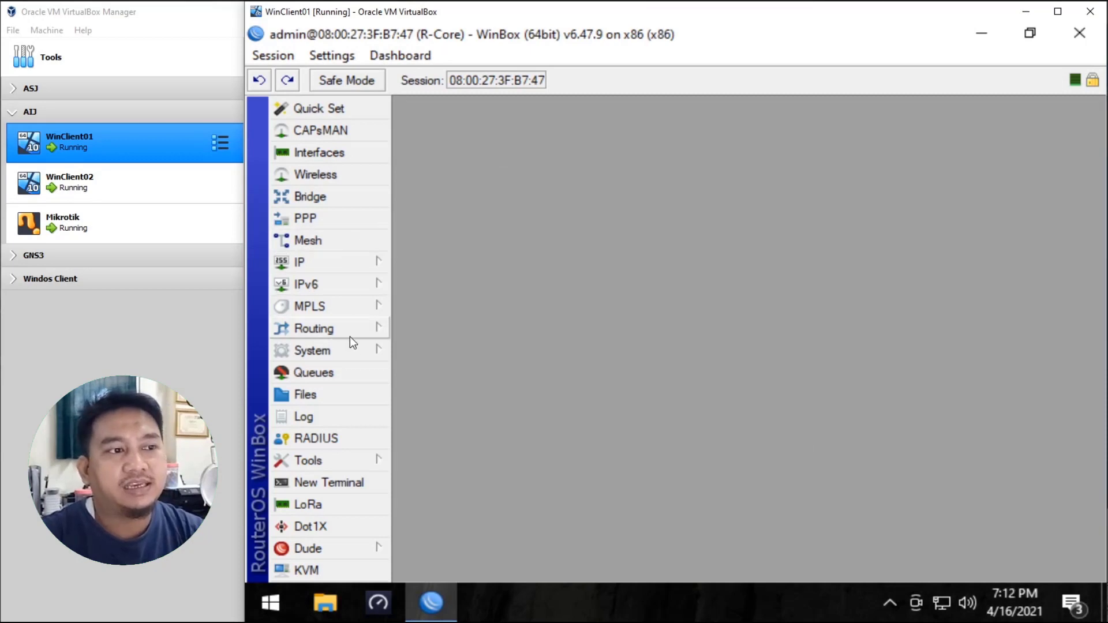
Reset the router's configuration with No Default Configuration enabled and confirm the reboot
click(359, 355)
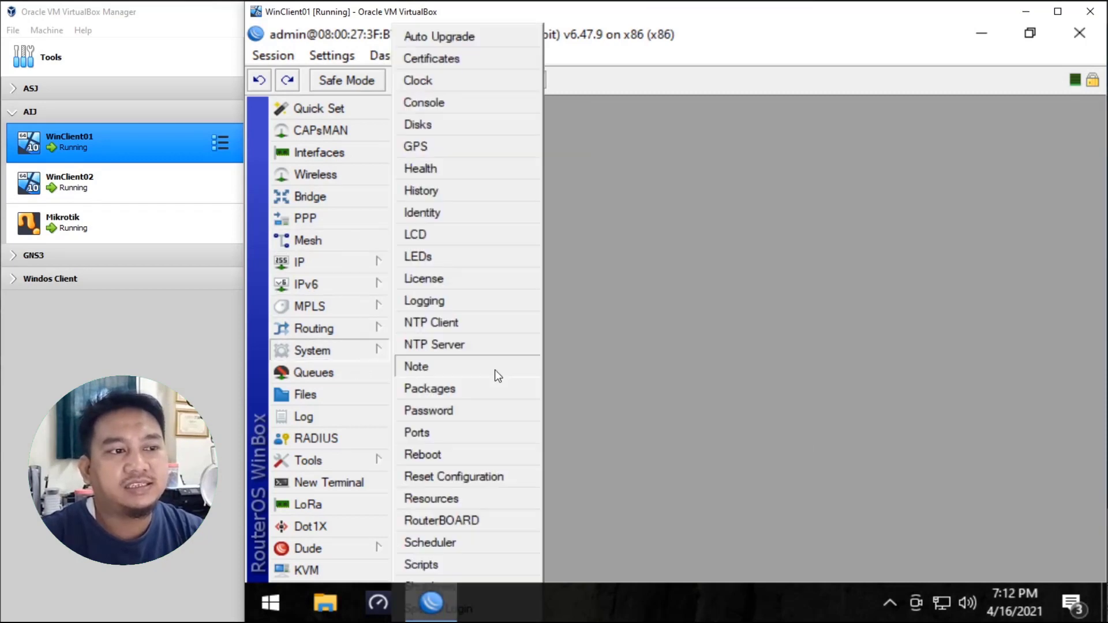
click(480, 479)
click(659, 346)
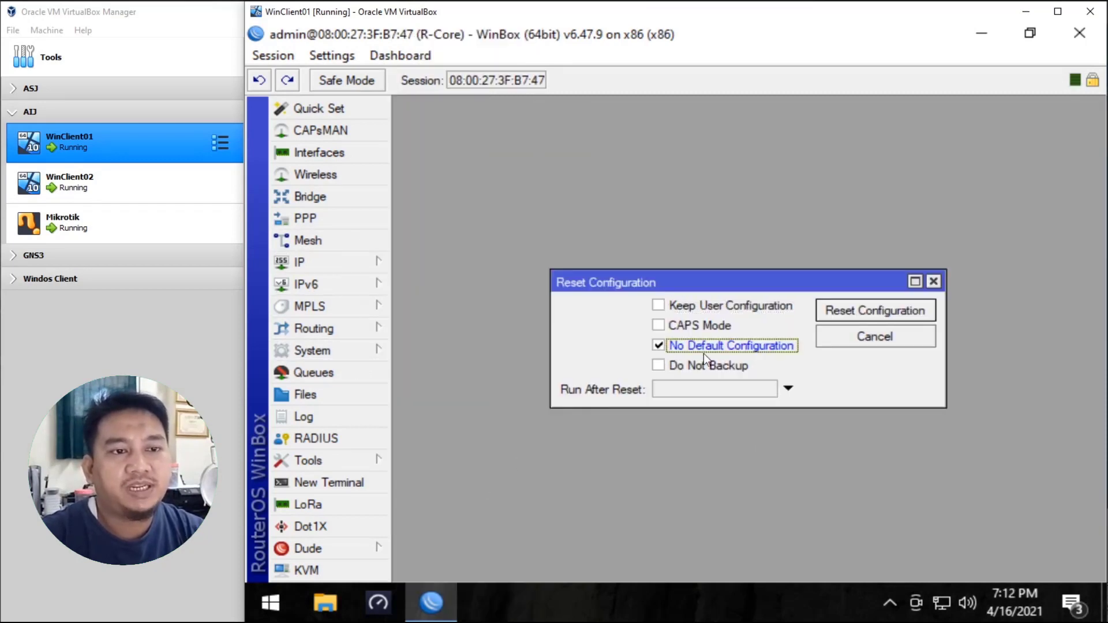
click(870, 311)
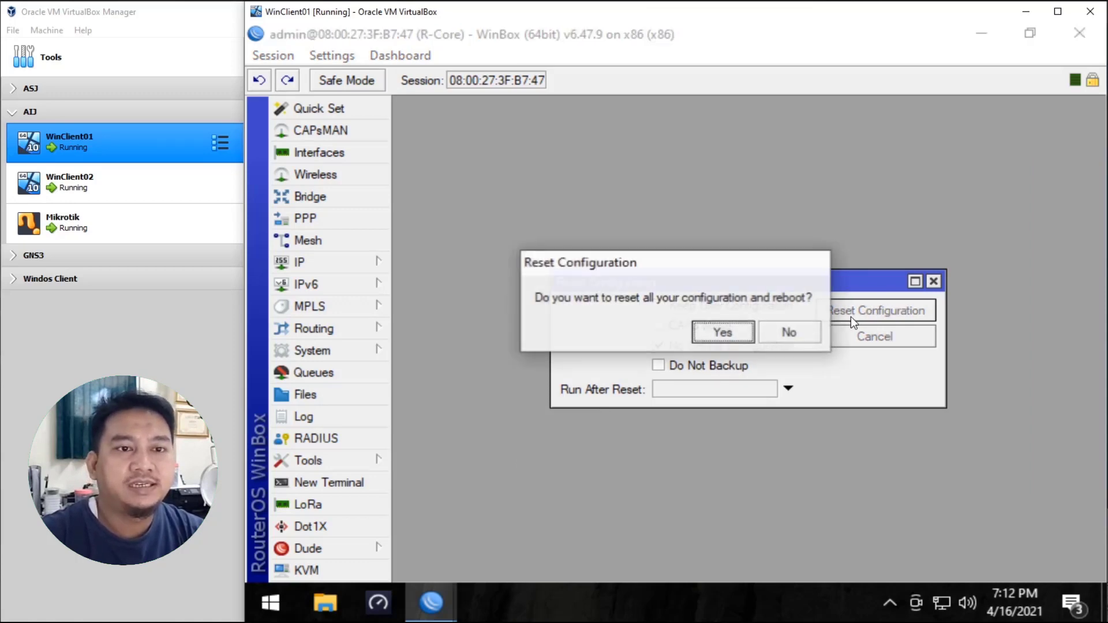
click(709, 333)
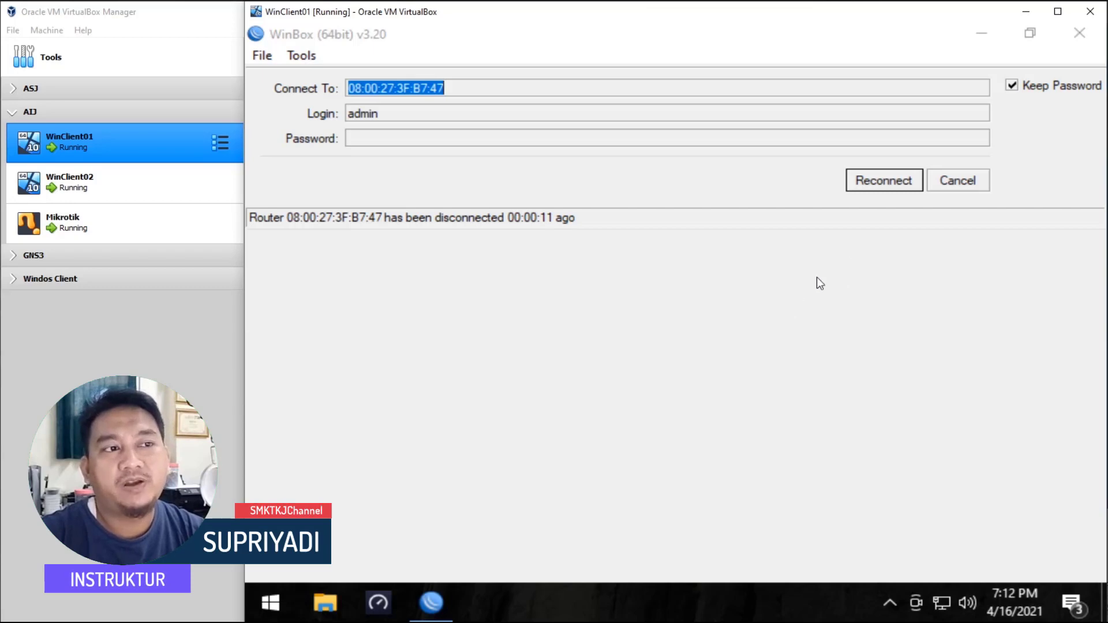
Check the Mikrotik machine's console for the router's restart, and return to the WinClient01 machine
click(90, 223)
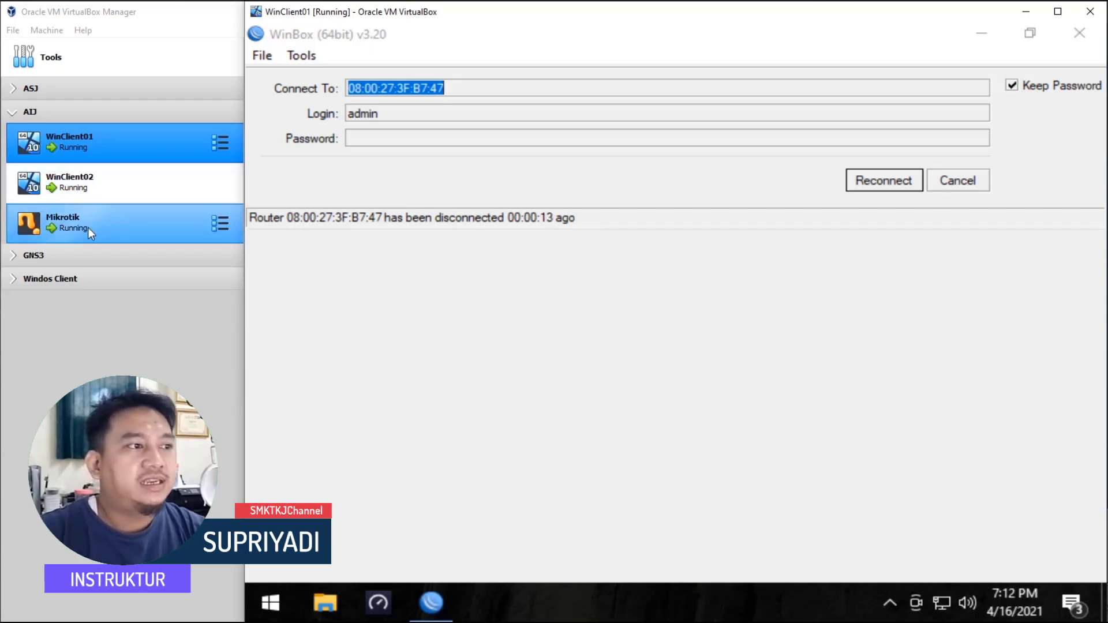
double_click(105, 226)
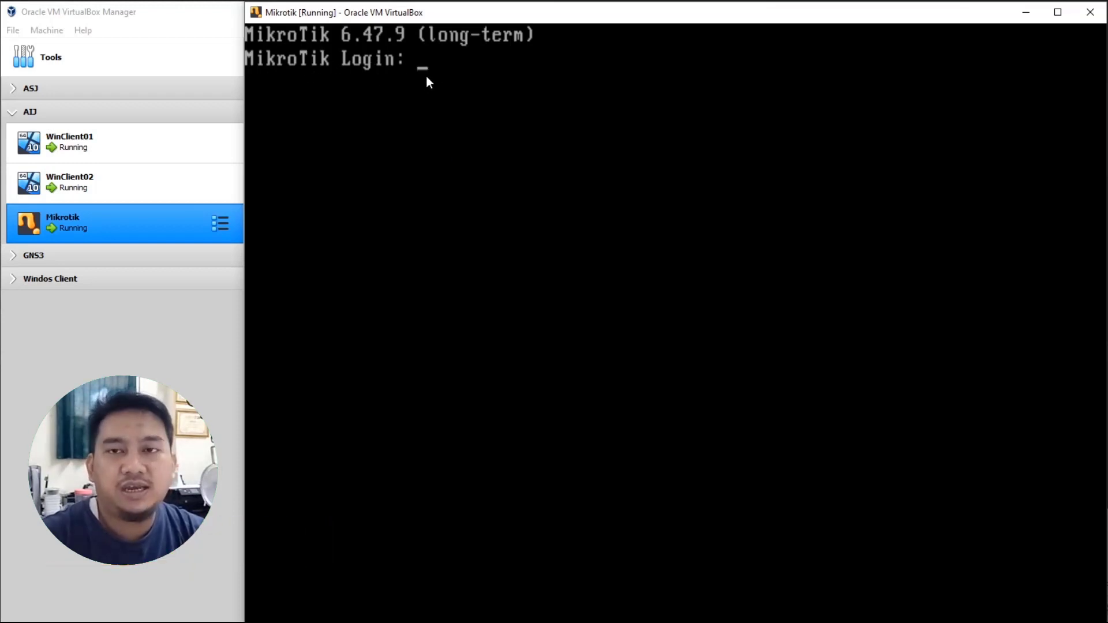
double_click(142, 142)
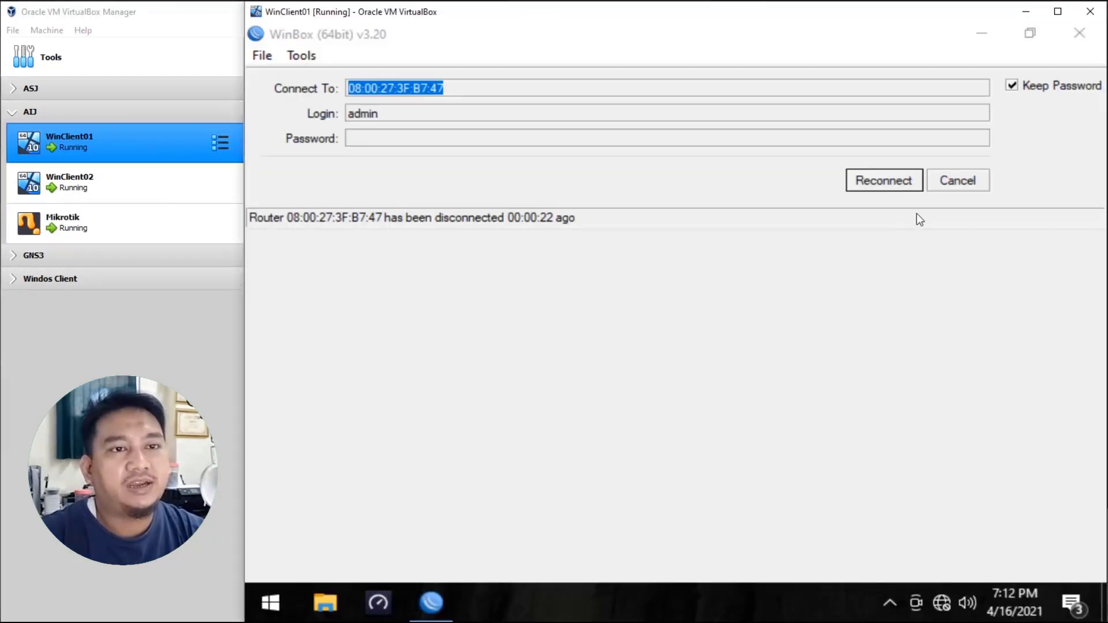
Cancel the lost session, refresh the neighbor list, reconnect to the MikroTik router by MAC address, and dismiss the welcome notice
click(966, 188)
click(328, 287)
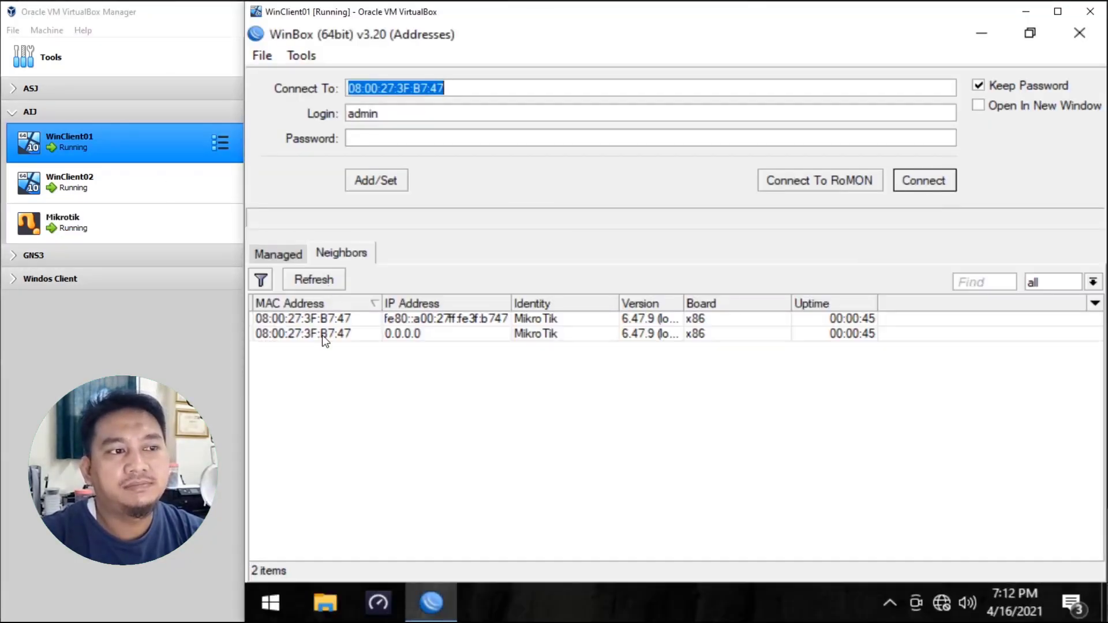
double_click(322, 335)
click(918, 180)
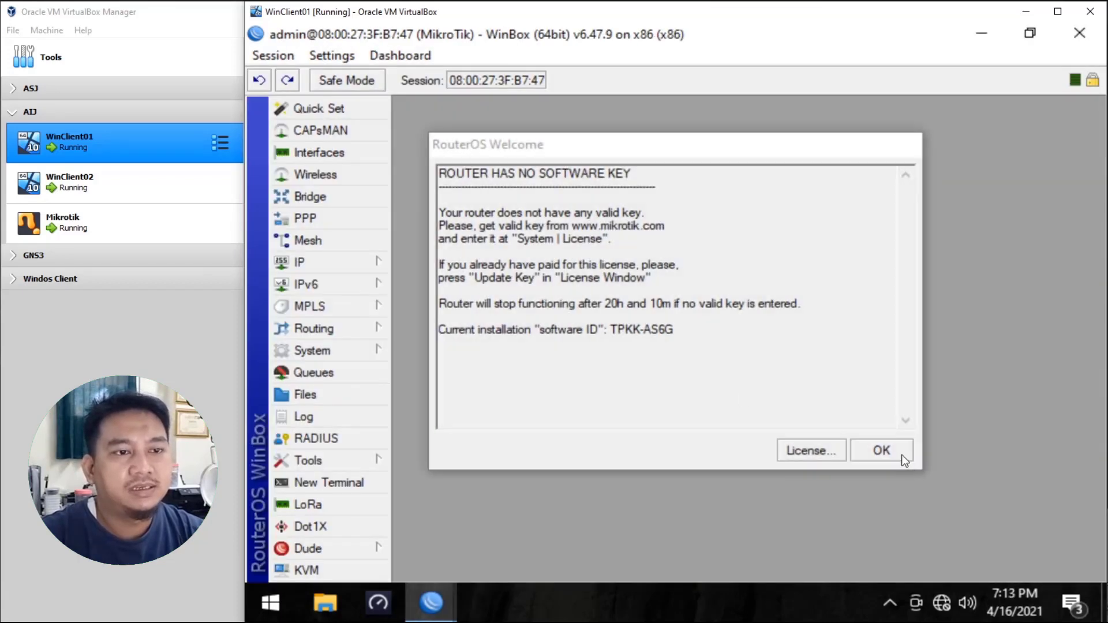
click(901, 455)
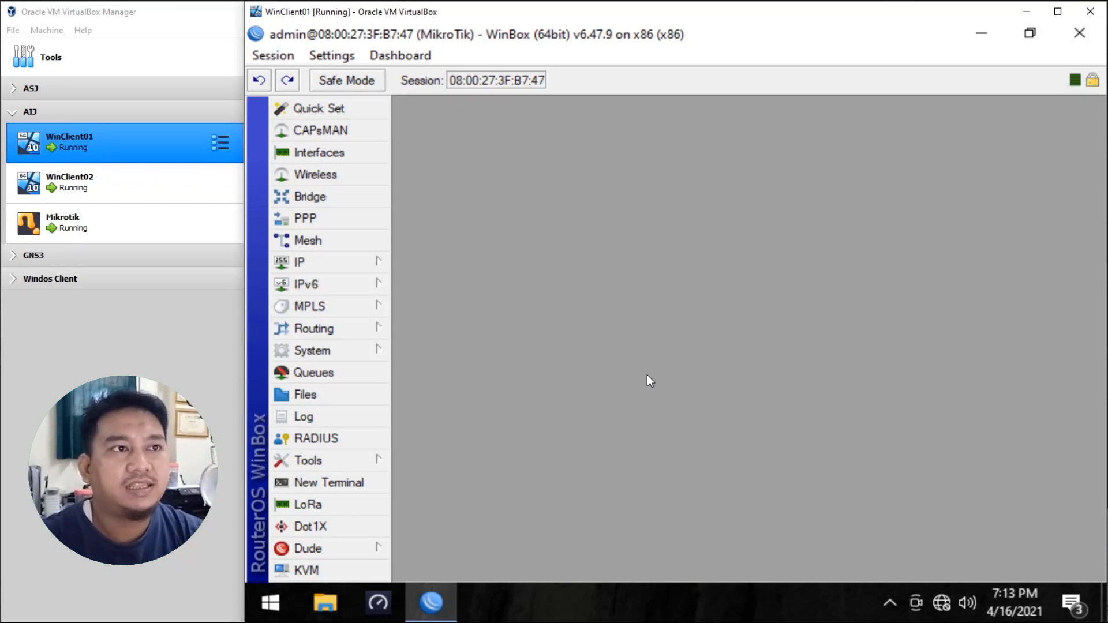
Set the router's system identity to R-Core
click(369, 351)
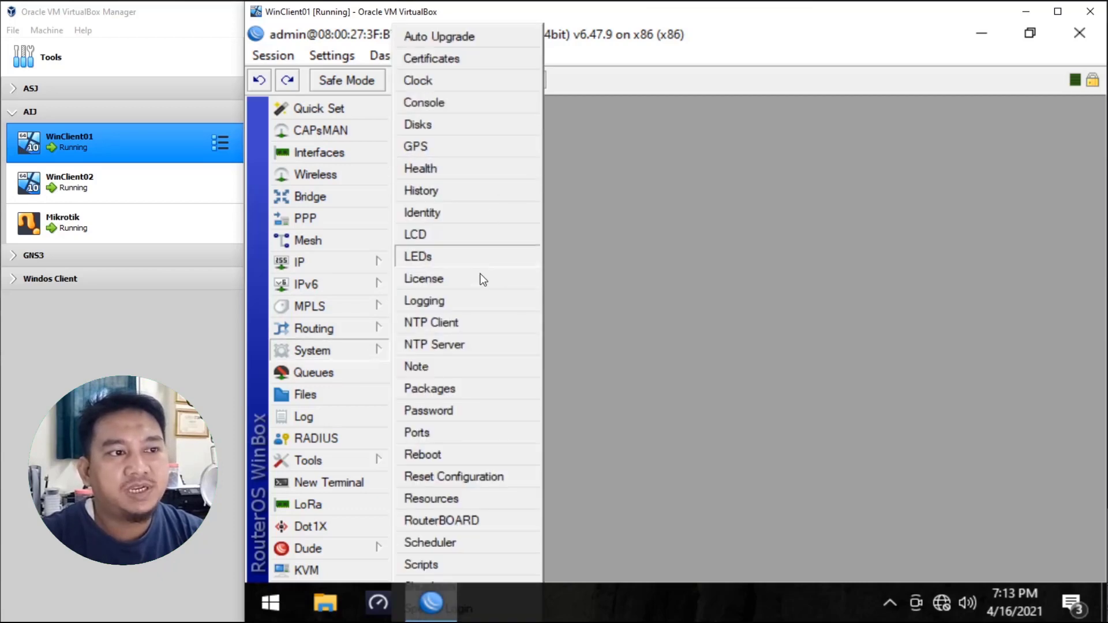
click(479, 214)
click(744, 319)
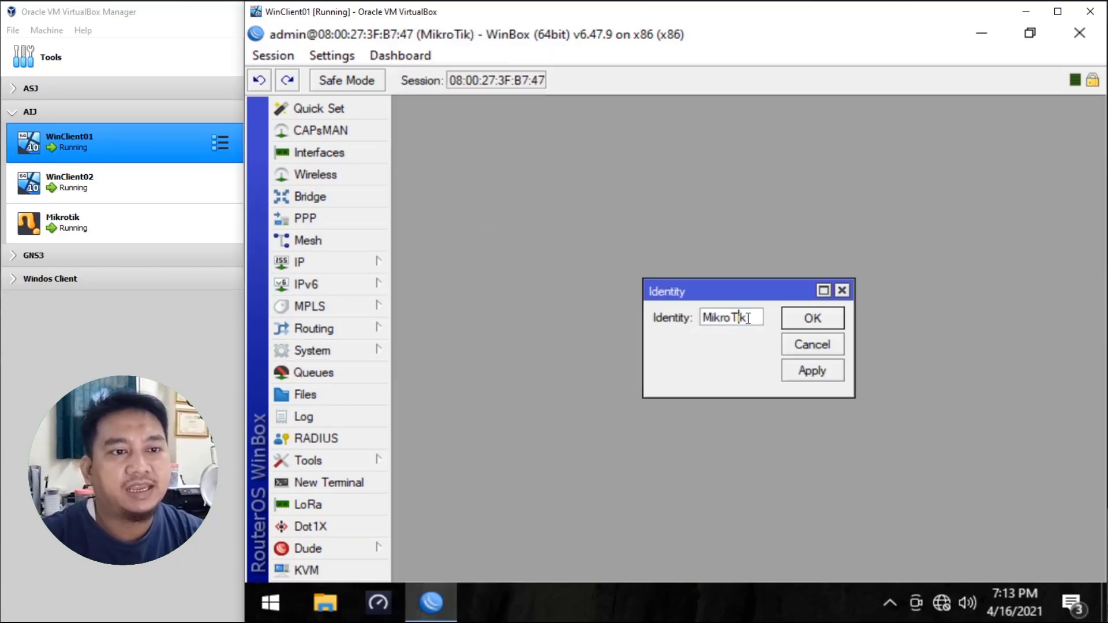
double_click(744, 318)
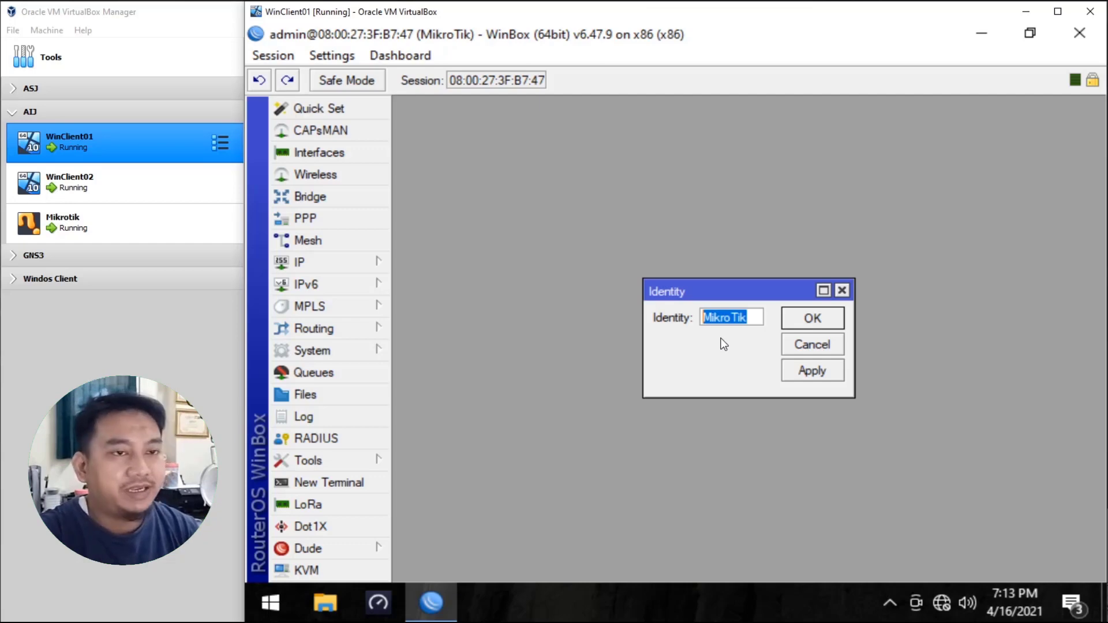
text(R-C)
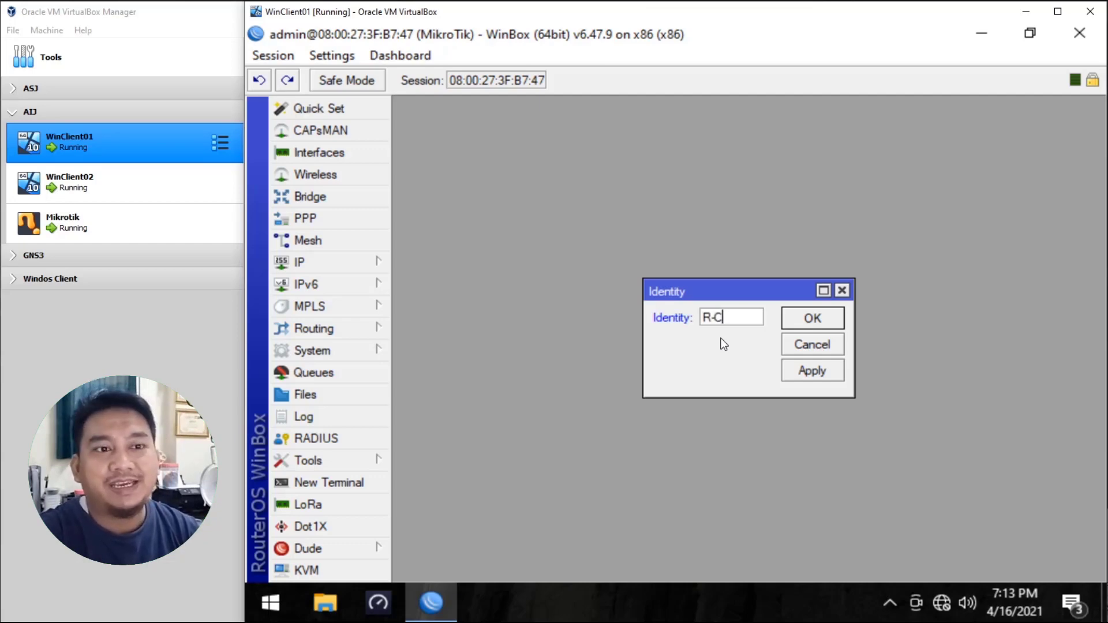
text(ore)
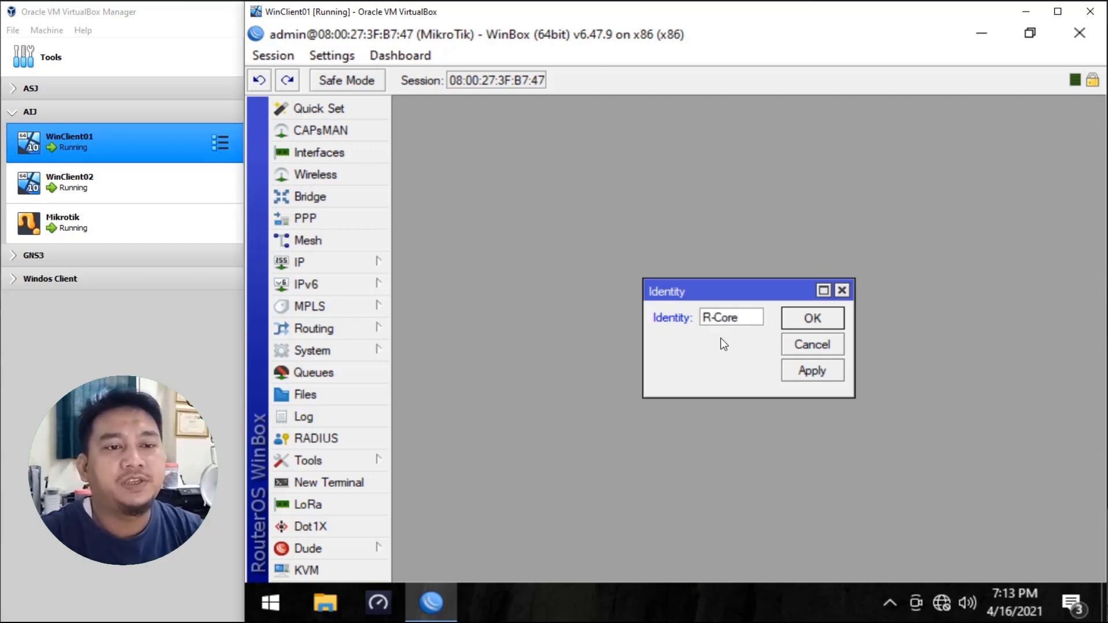
click(807, 368)
click(811, 323)
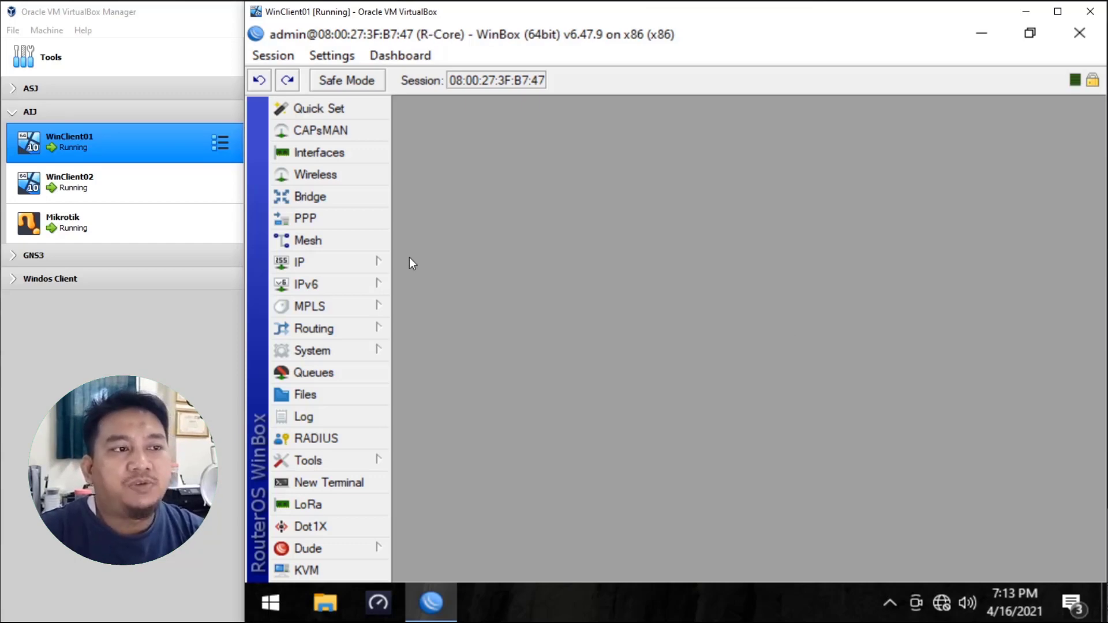
Add a DHCP client on interface ether1 with peer DNS, peer NTP and the default route enabled
click(319, 268)
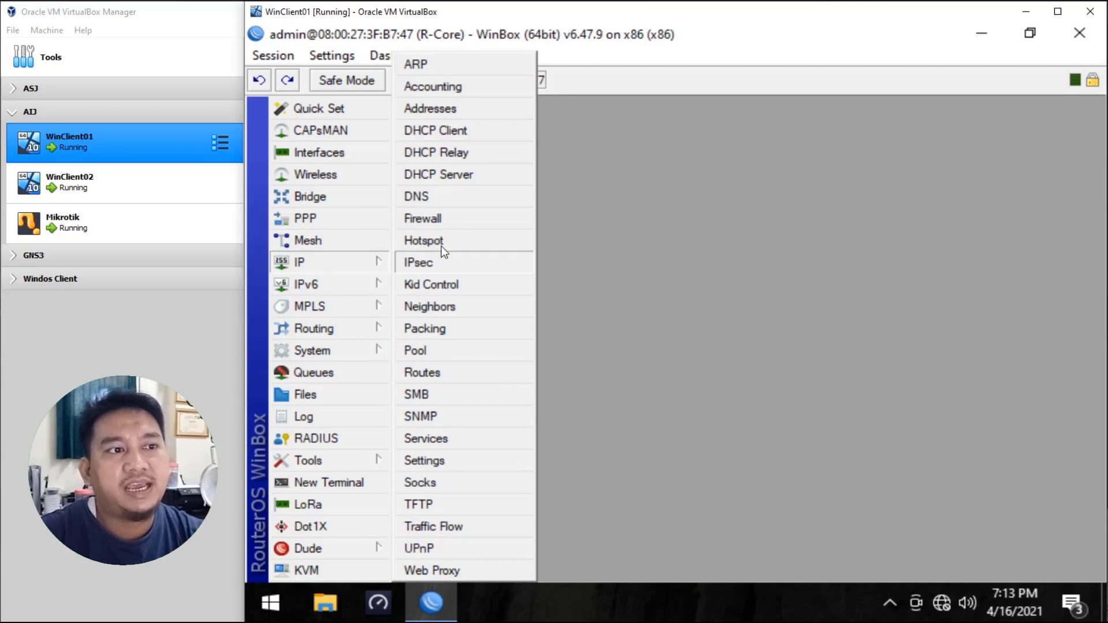
click(502, 137)
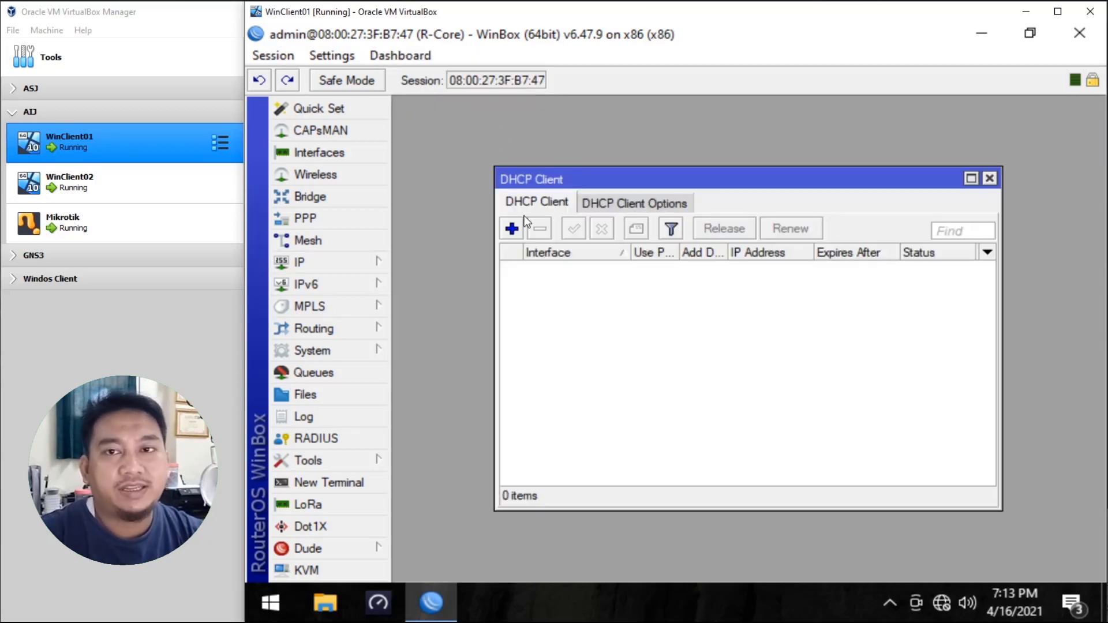
click(513, 230)
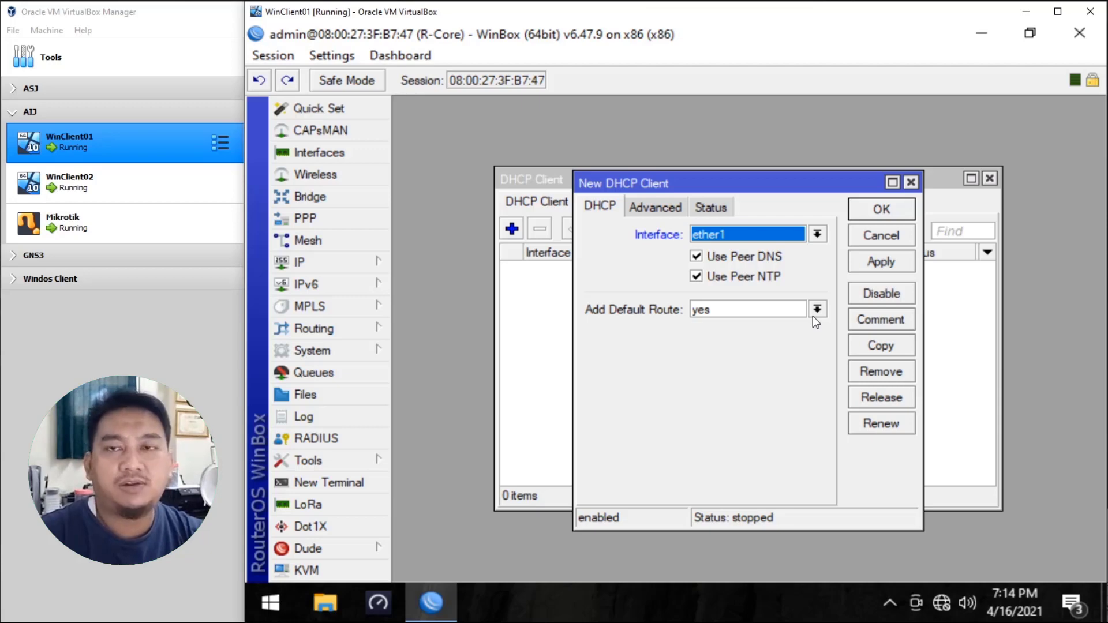
click(873, 265)
click(880, 210)
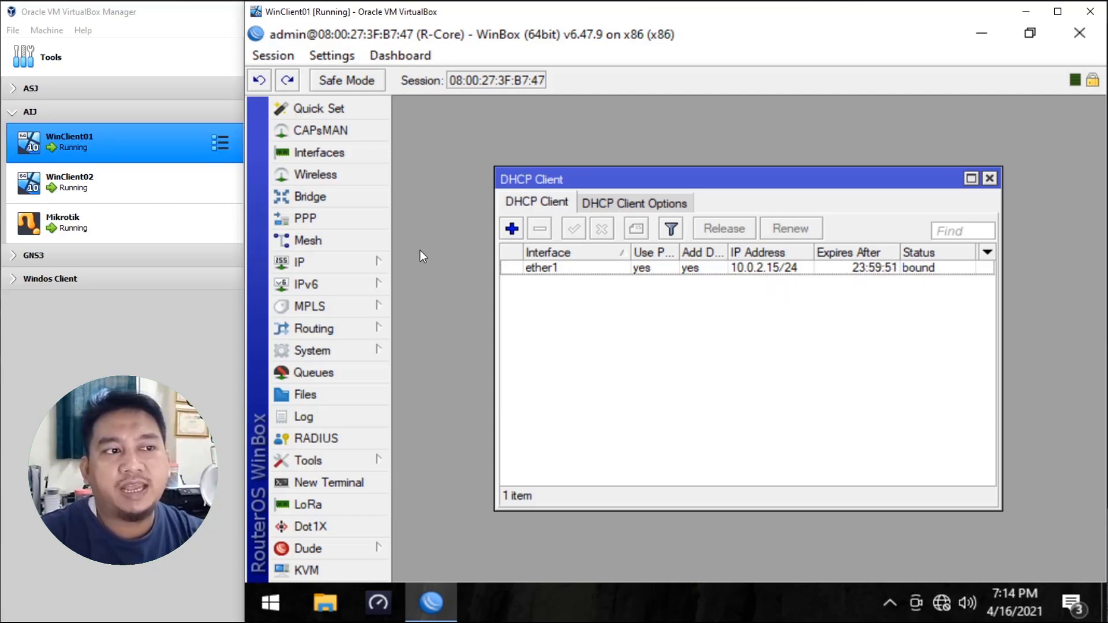
Close the DHCP client list and open the router's IP address list to check the address assigned to ether1
click(359, 265)
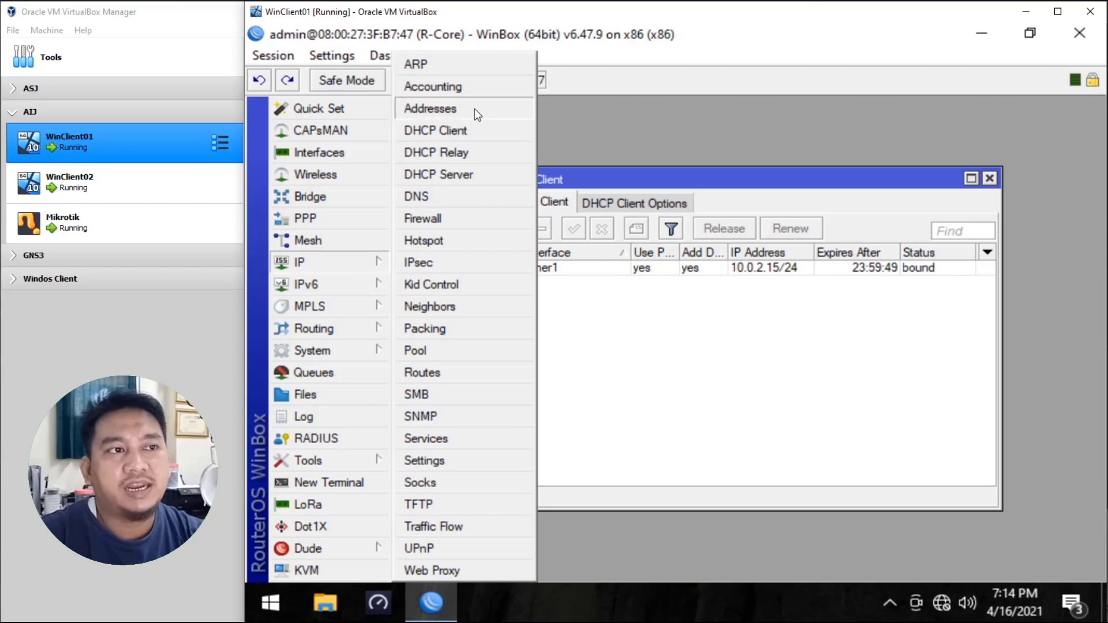
click(989, 179)
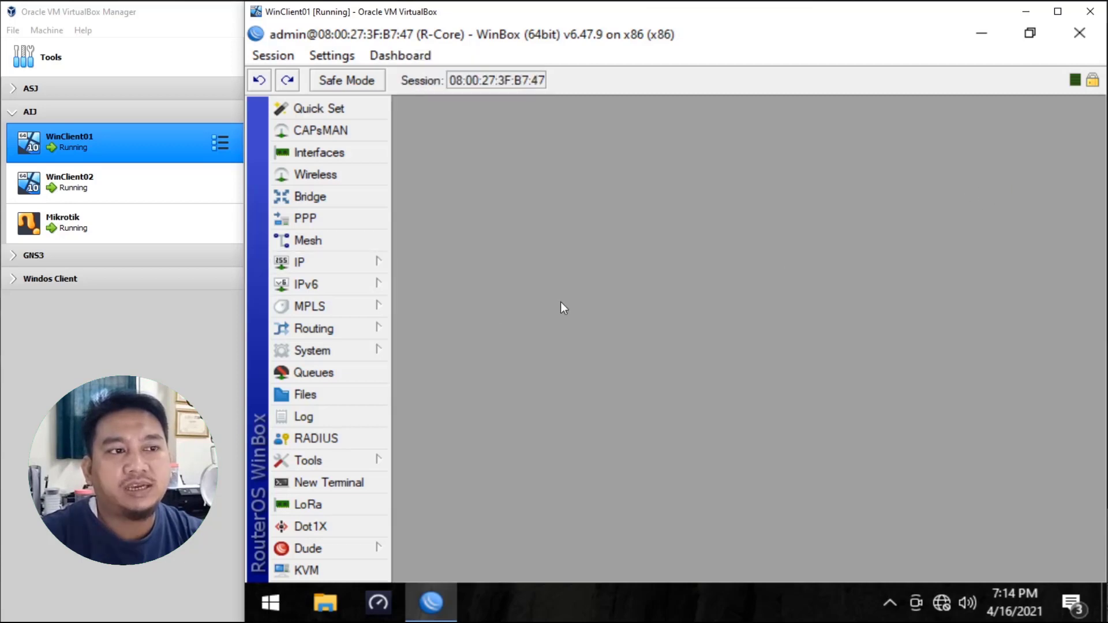
click(354, 262)
click(451, 115)
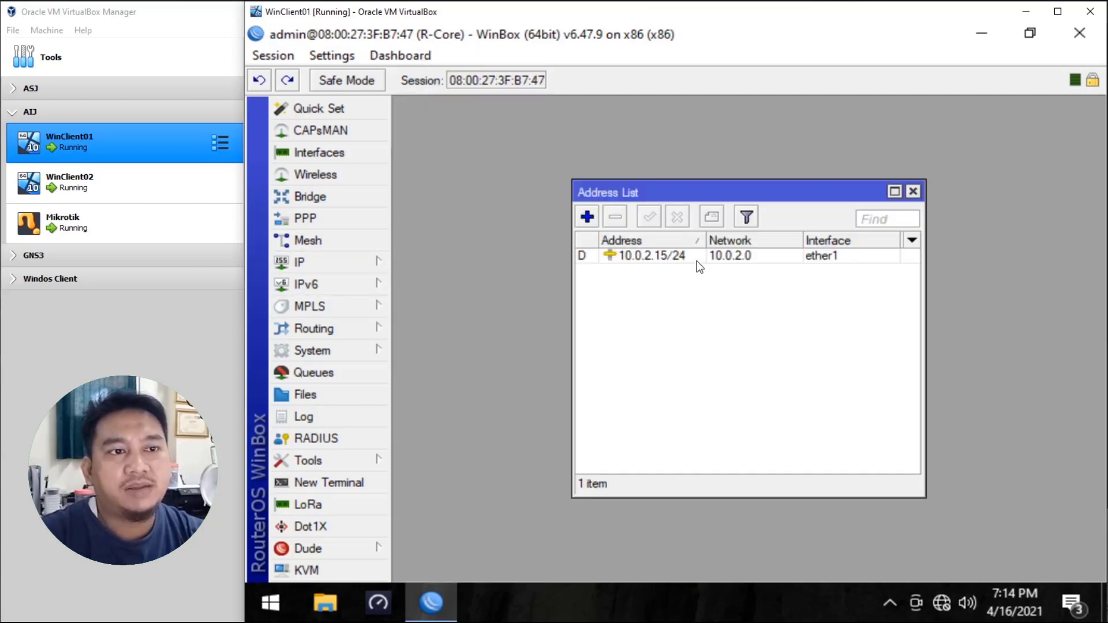
Allow remote requests in the router's DNS settings and save the change
click(372, 264)
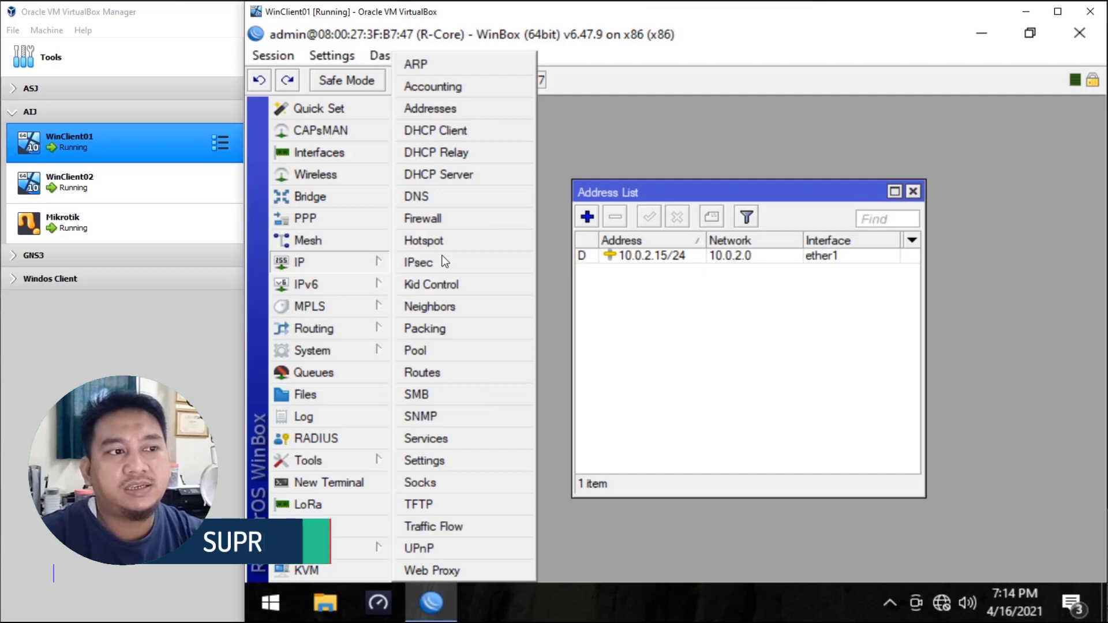
click(461, 199)
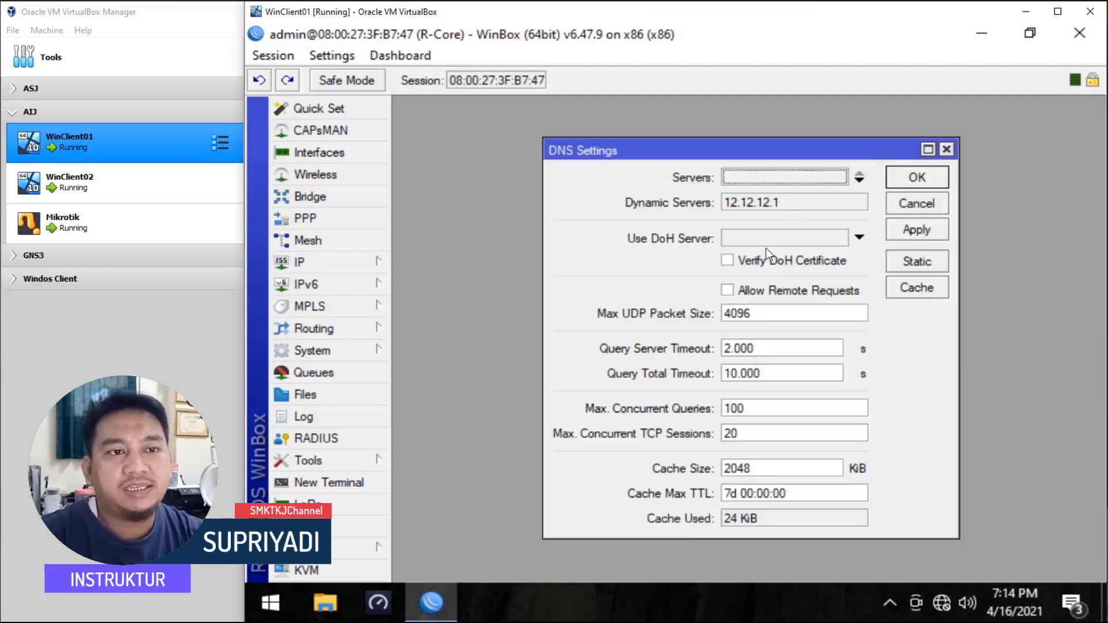
click(729, 293)
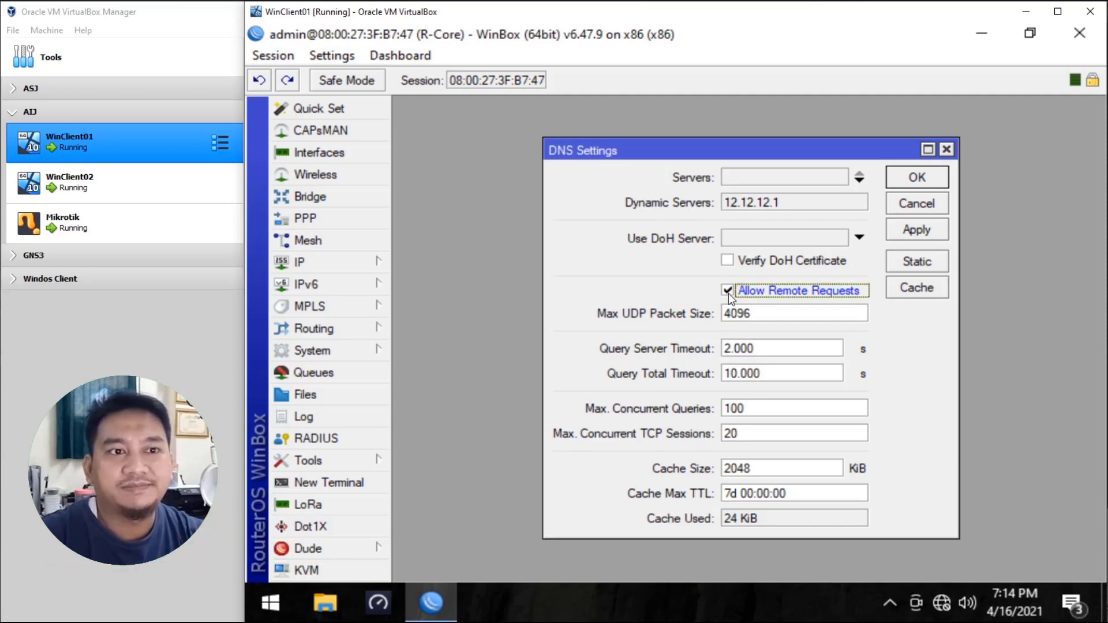
click(923, 231)
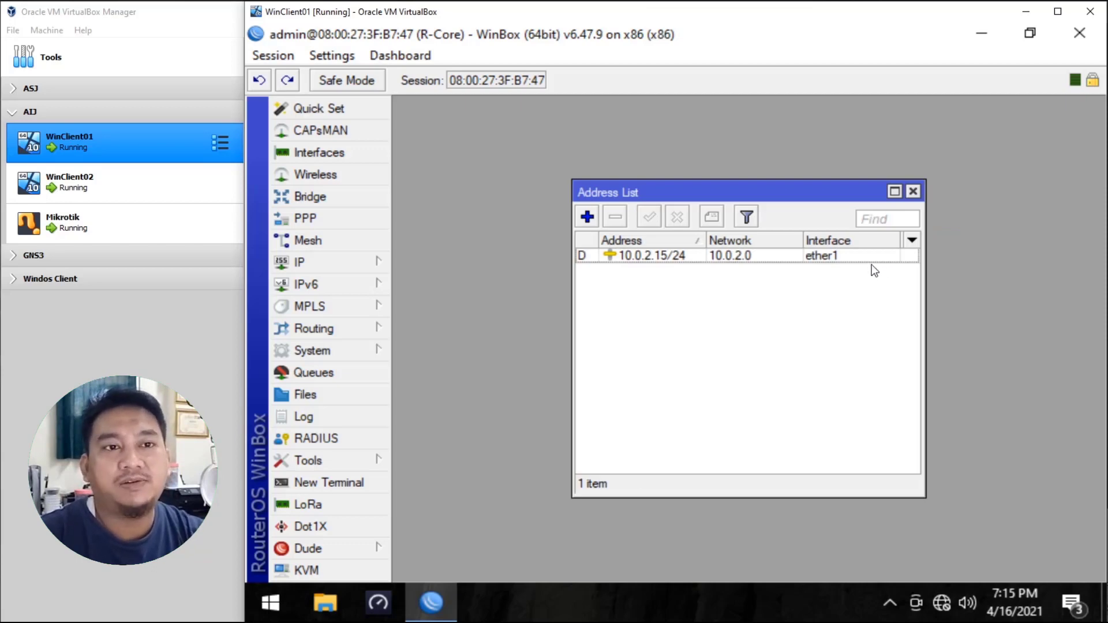
Open the router's IP route list and examine the flags of the default and directly connected routes
click(323, 263)
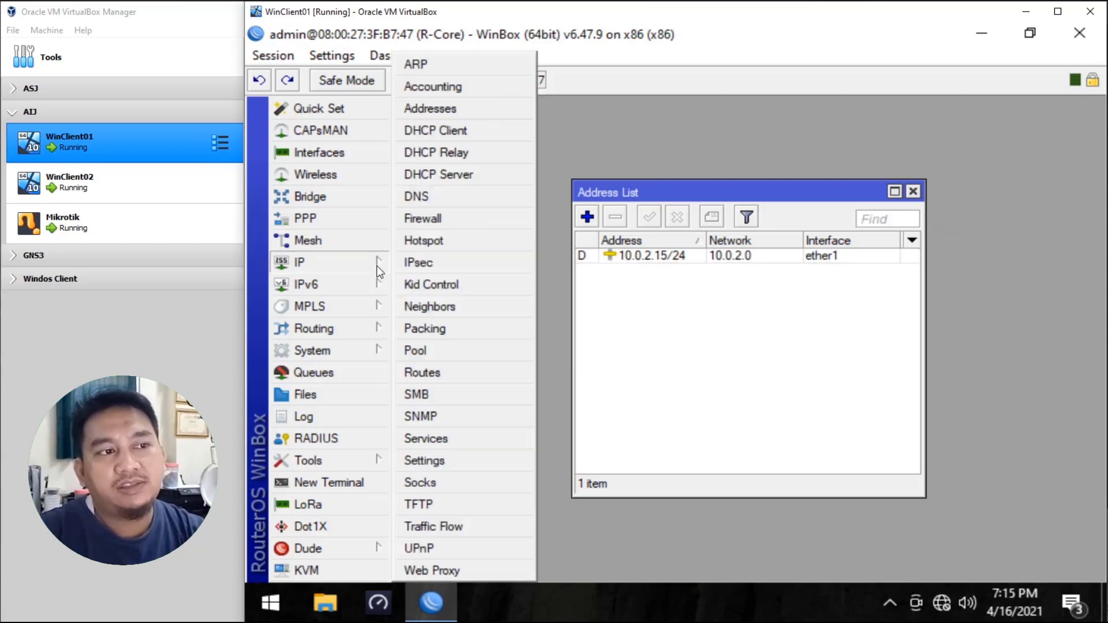
click(456, 375)
click(580, 292)
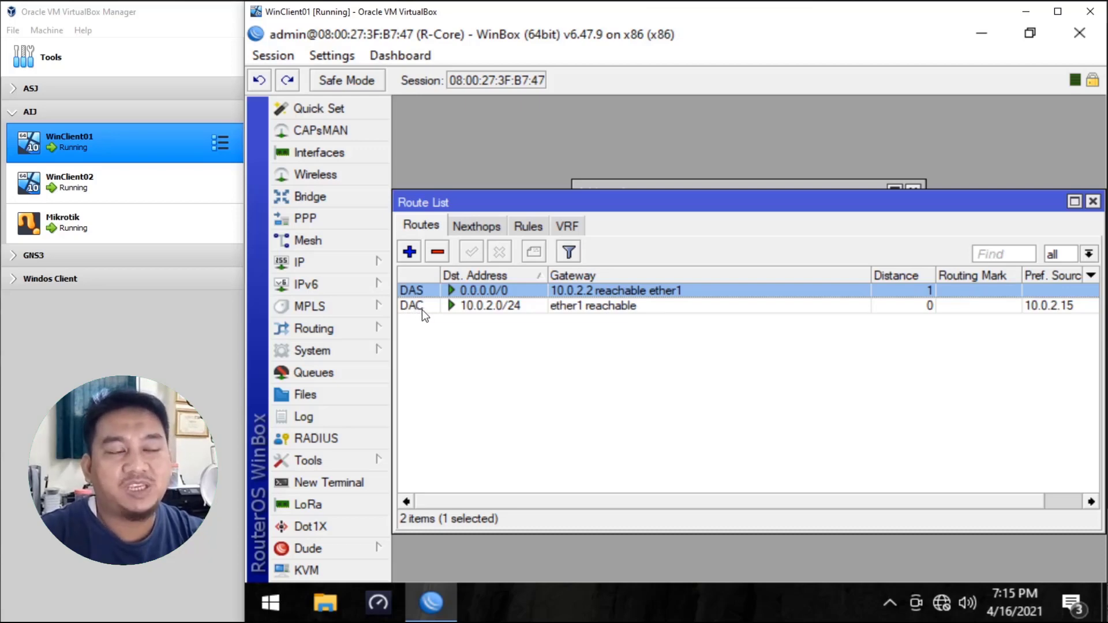
mouse_move(421, 310)
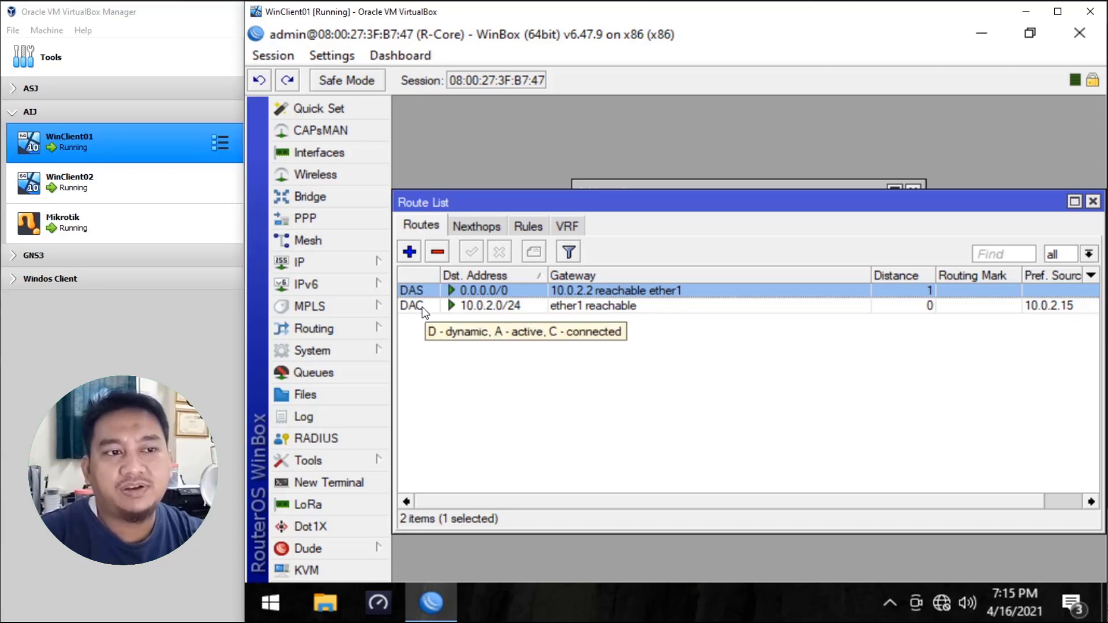
Inspect the gateway address in the default route's details, and close the route and address lists
double_click(609, 292)
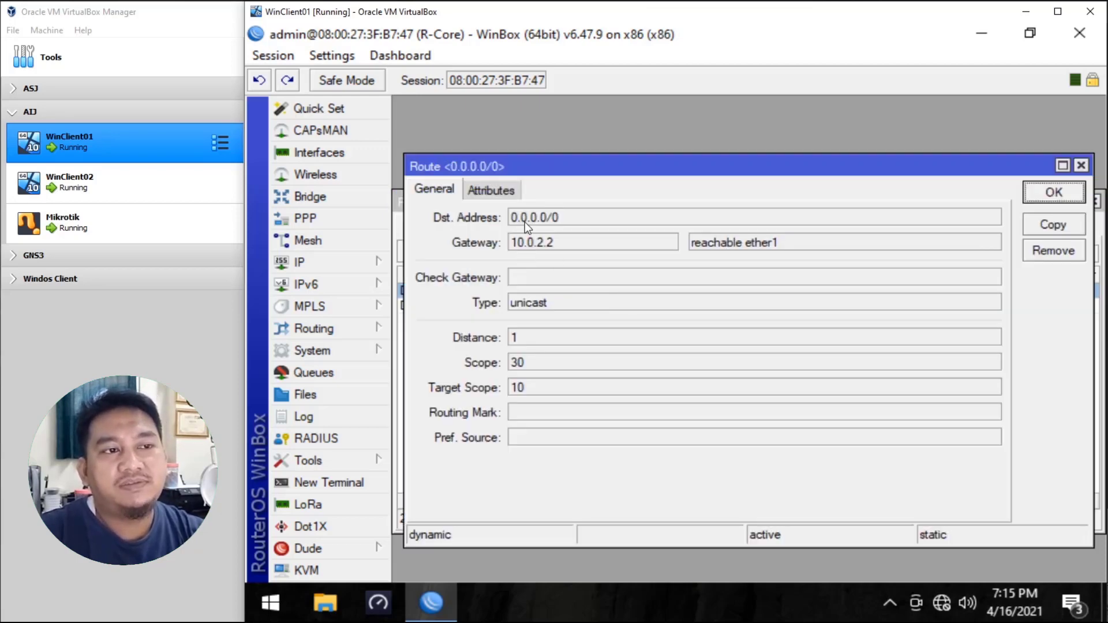
double_click(551, 251)
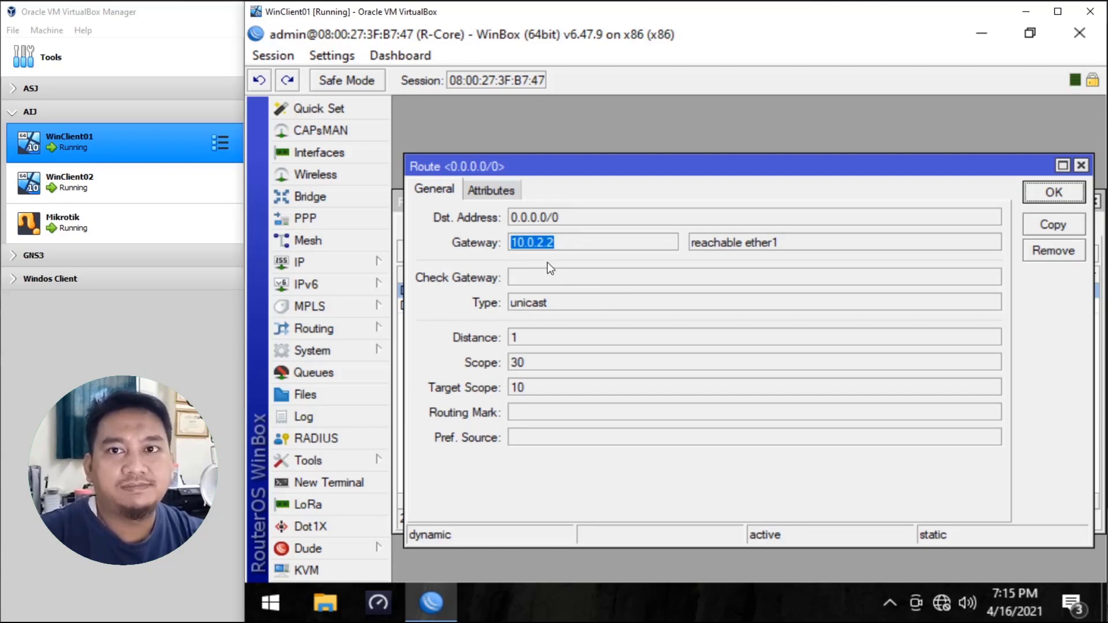
drag(563, 247, 485, 244)
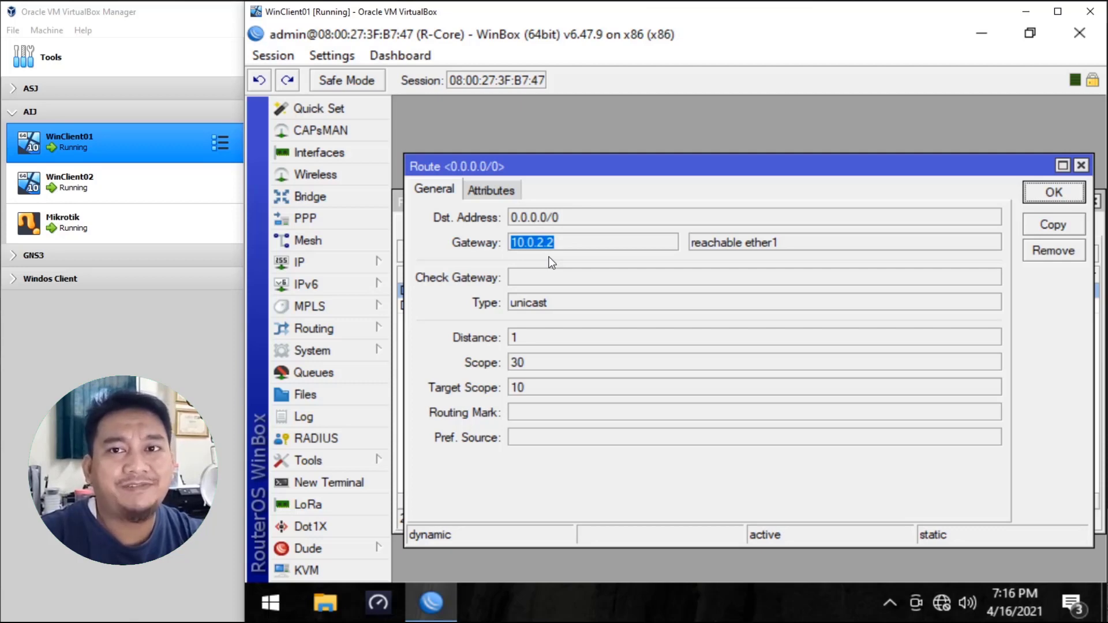
click(1054, 192)
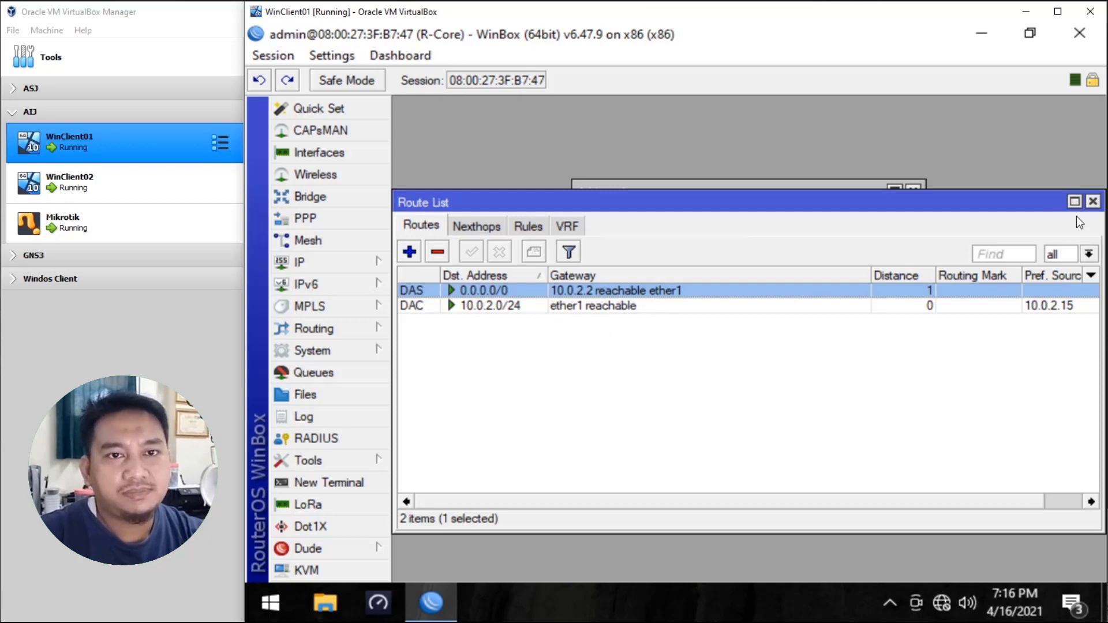
click(1093, 201)
click(913, 192)
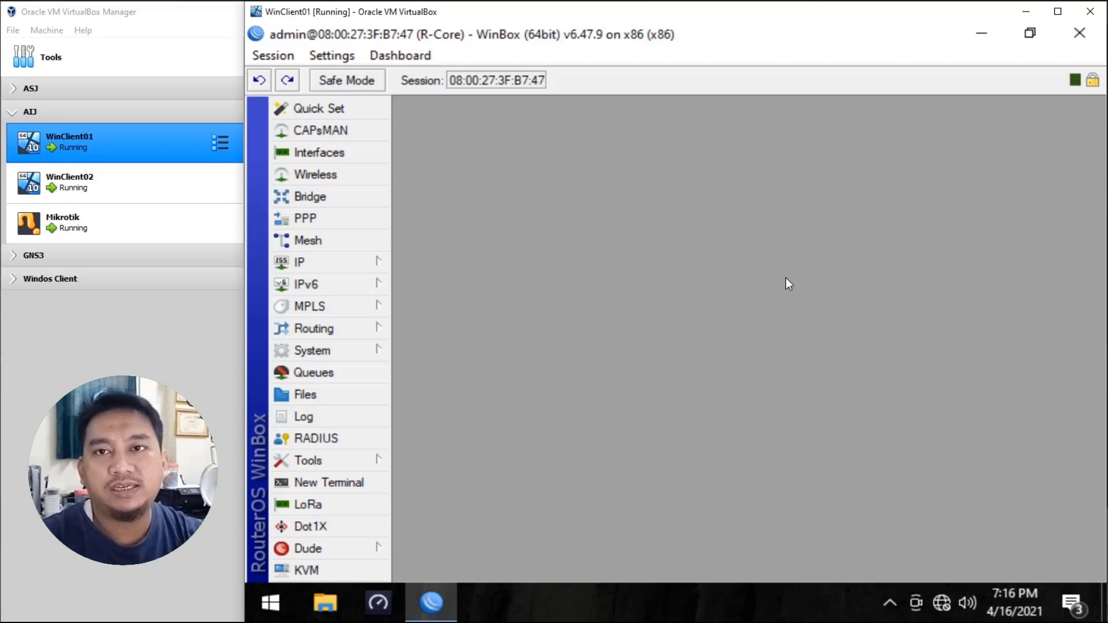
Open a terminal on the router, ping 10.2.2.2, and stop the ping
click(341, 484)
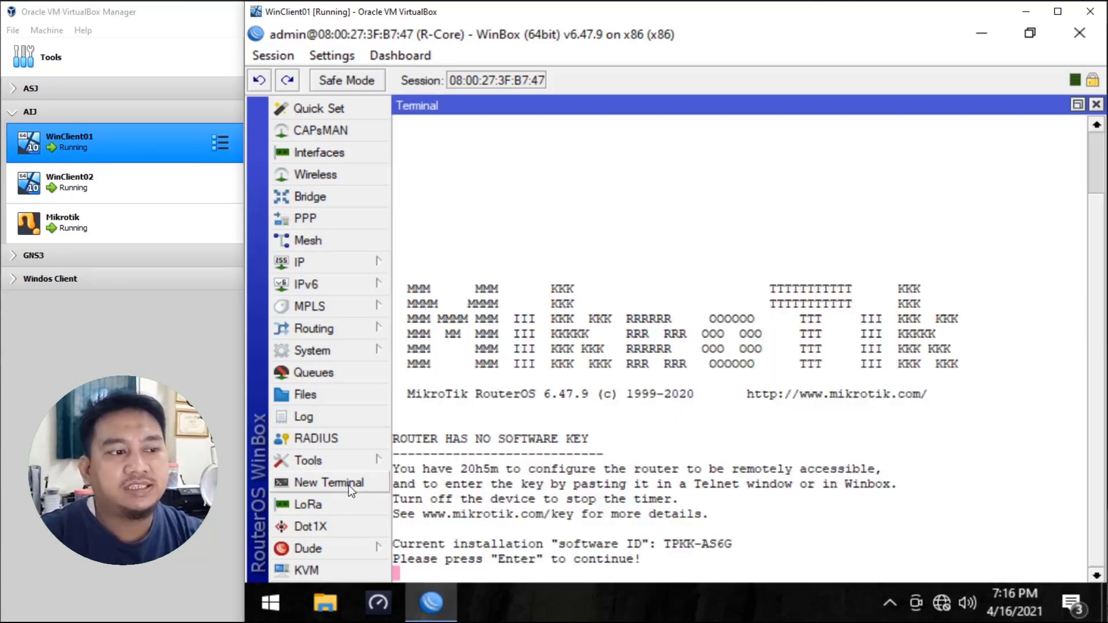
key(Return)
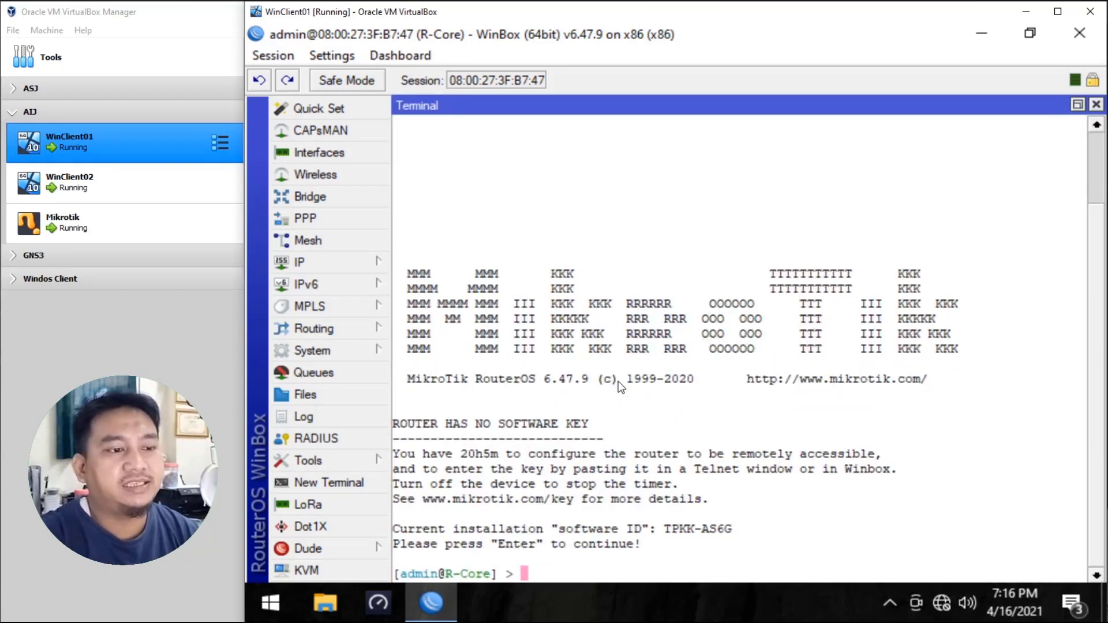
text(ping )
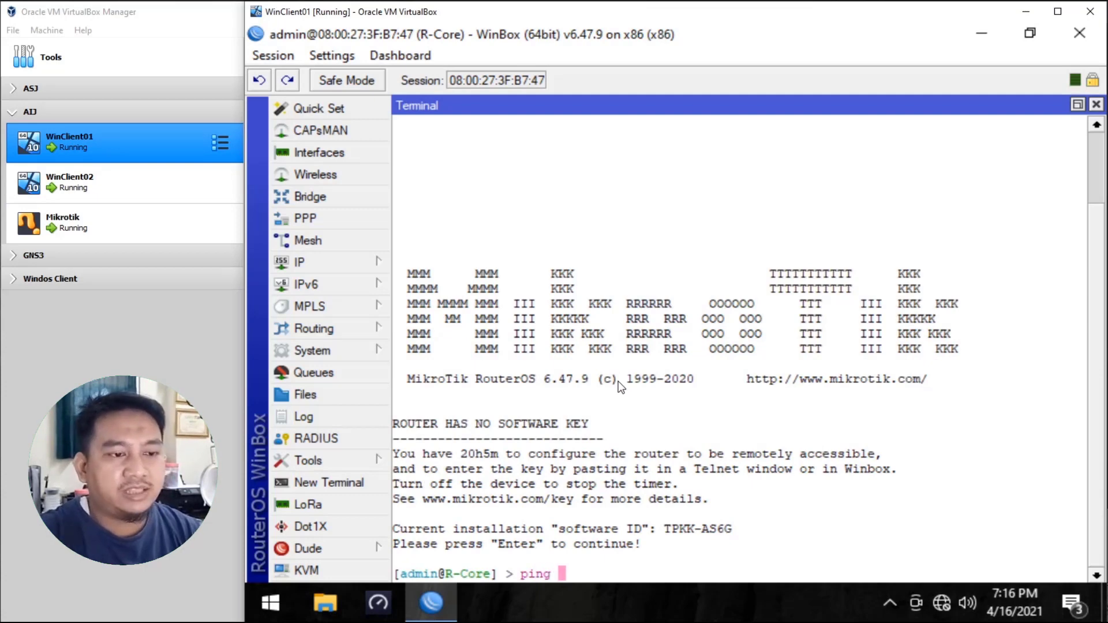
text(10)
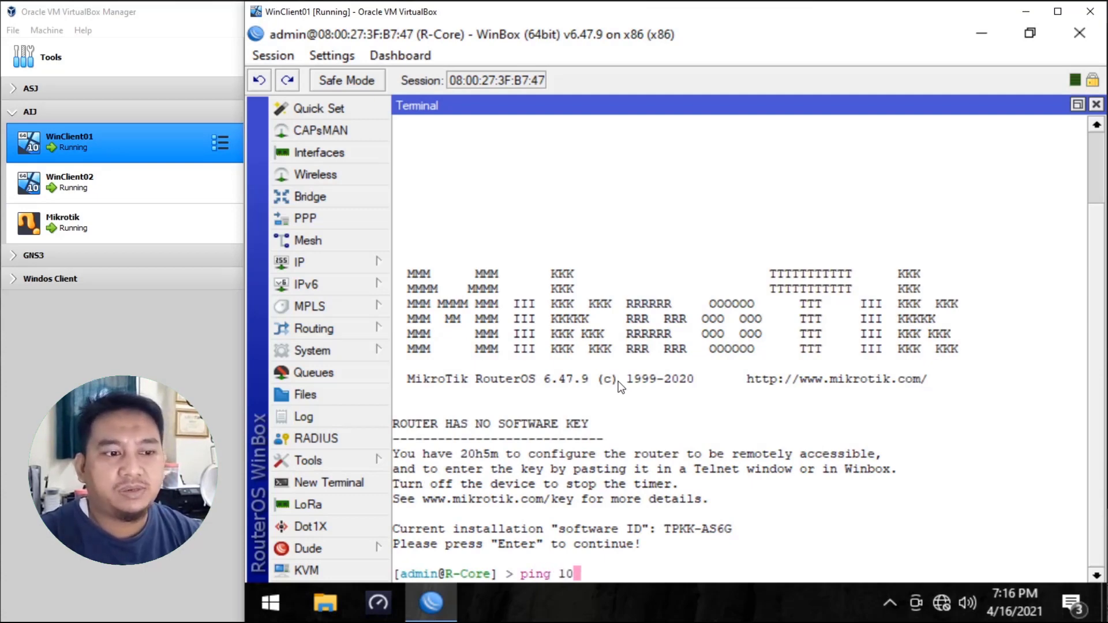
text(.2.2.2)
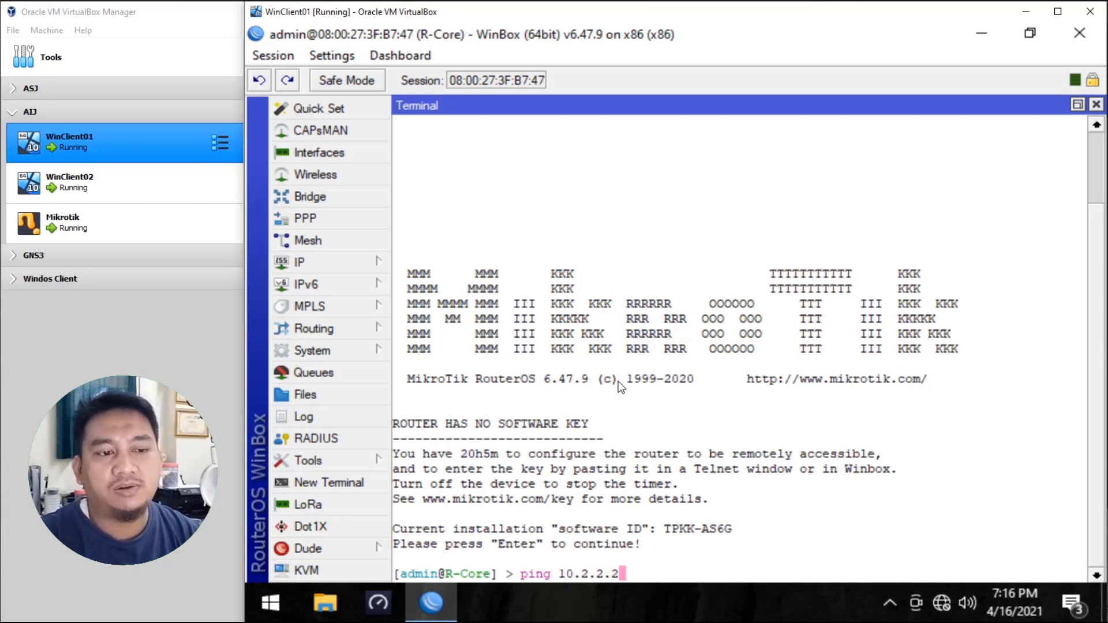
key(Return)
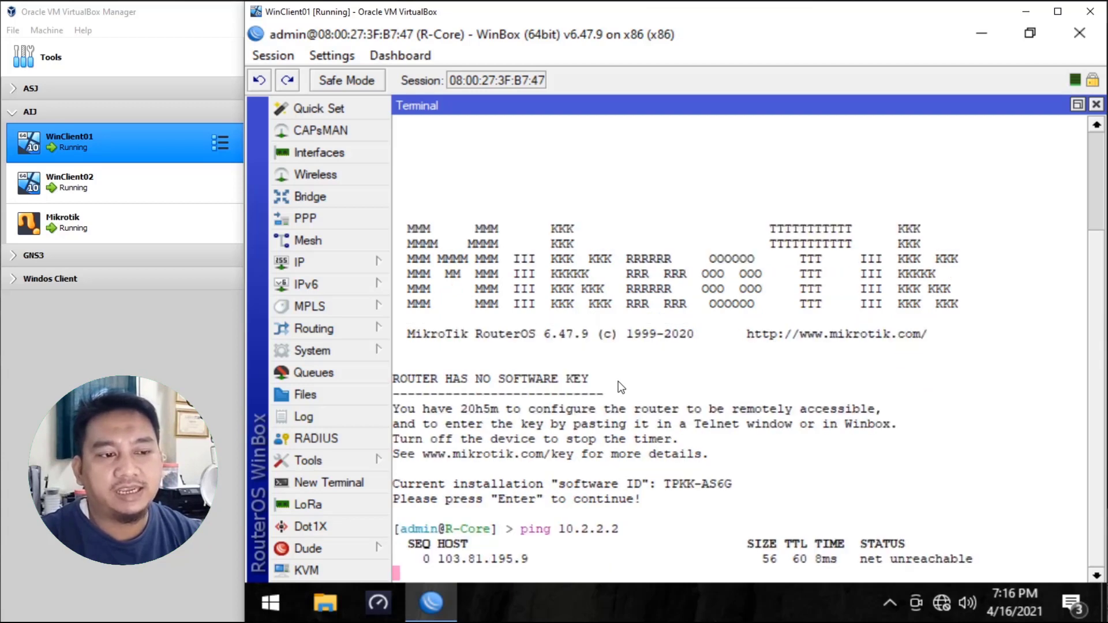
key(ctrl+c)
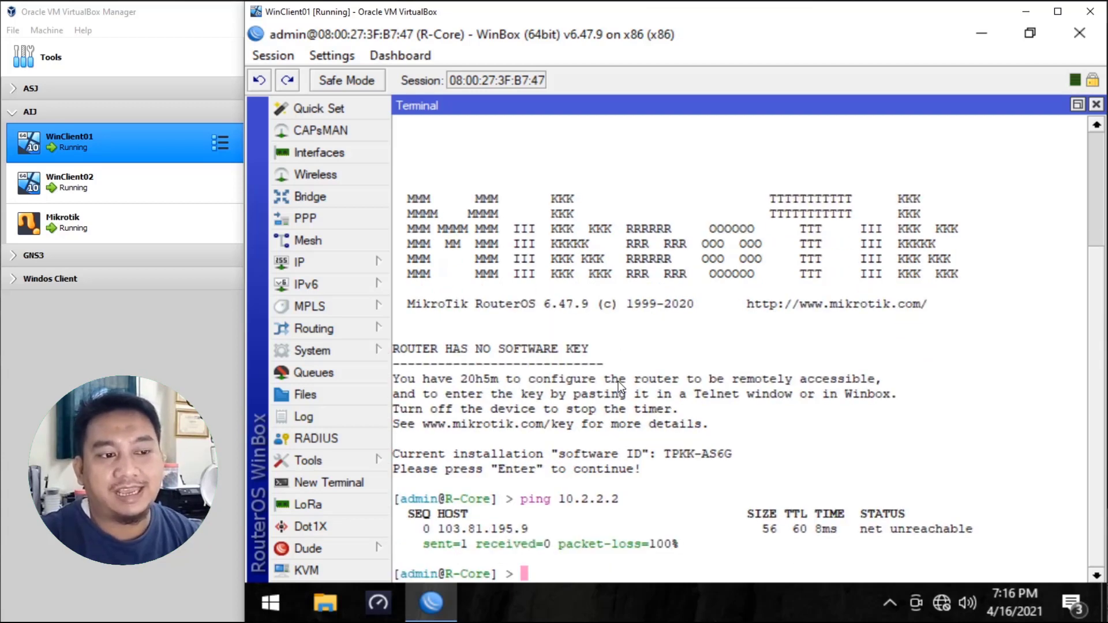
Recheck the gateway in the IP route list and ping 10.0.2.2 from the router's terminal
click(346, 267)
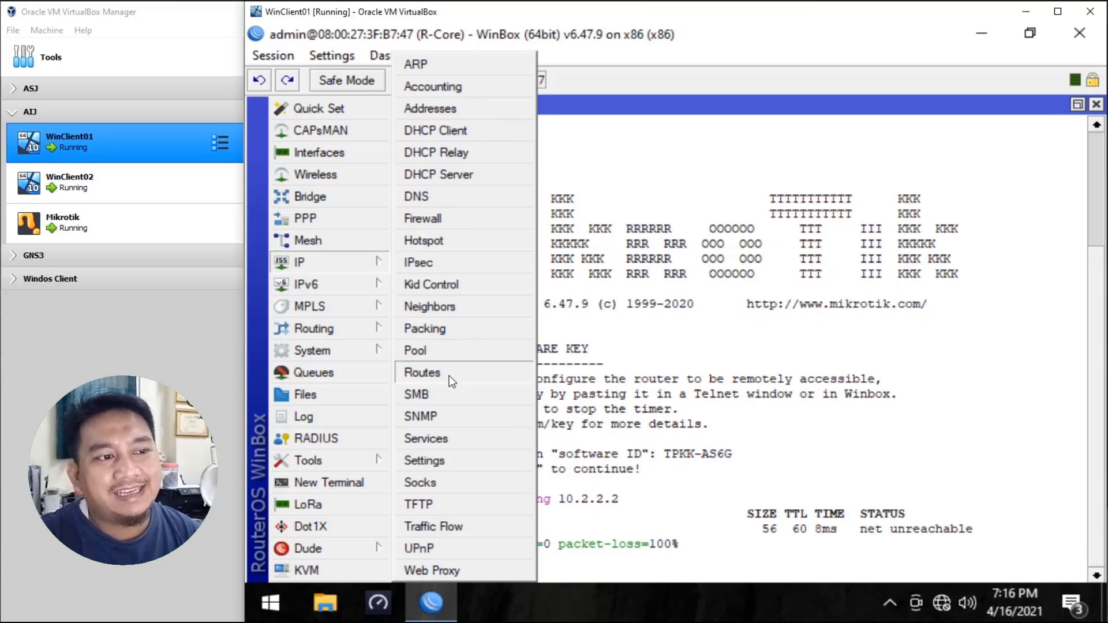
click(452, 375)
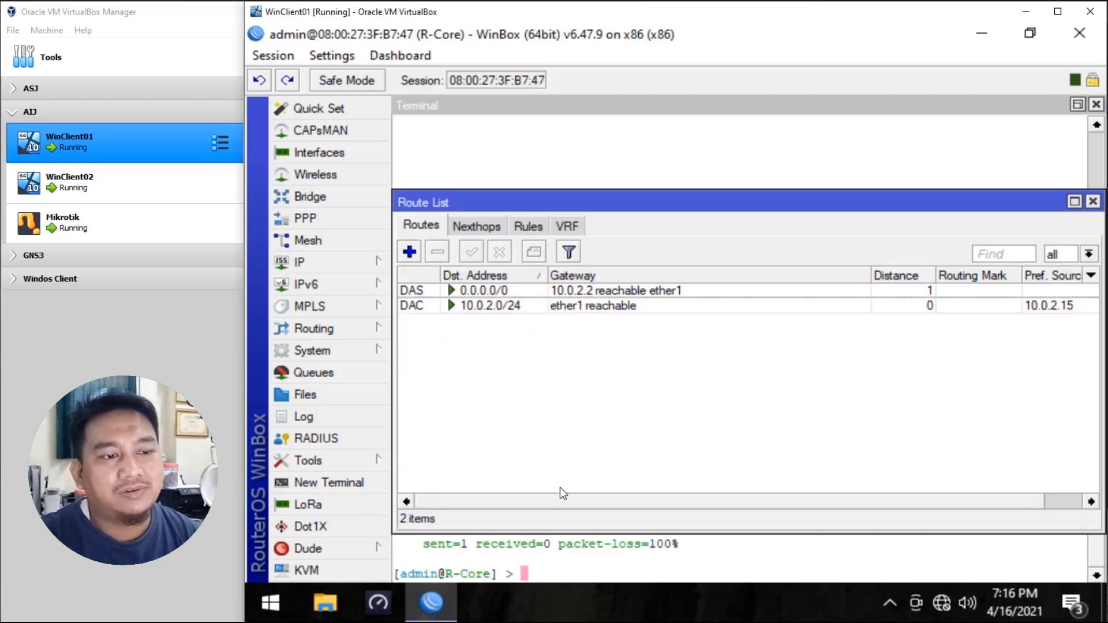
click(562, 565)
text(ping 10.0.2.2)
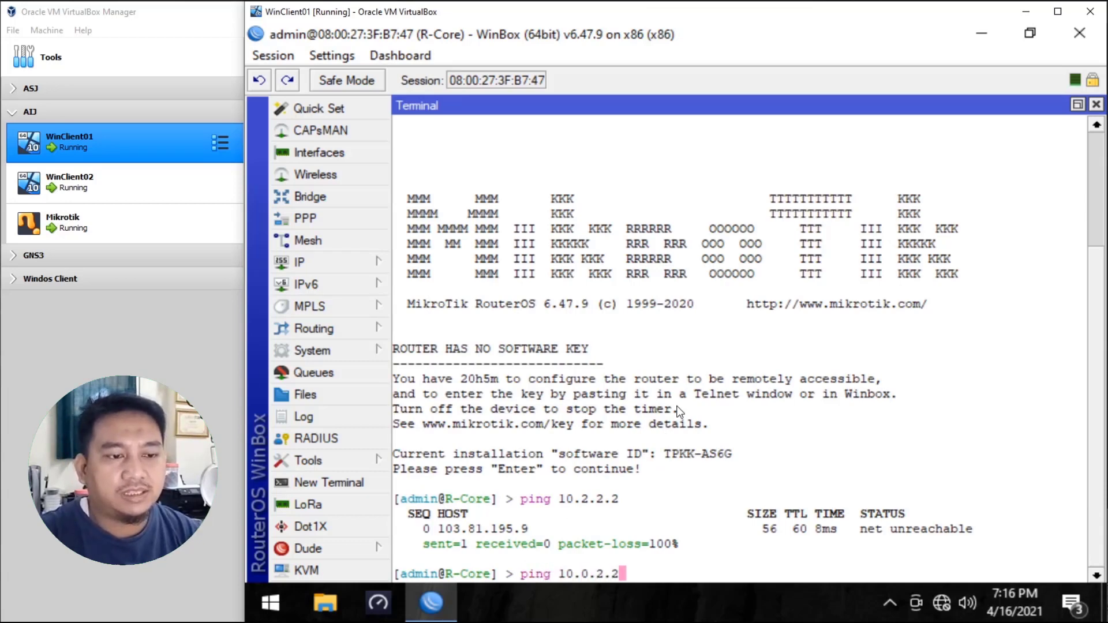
key(Return)
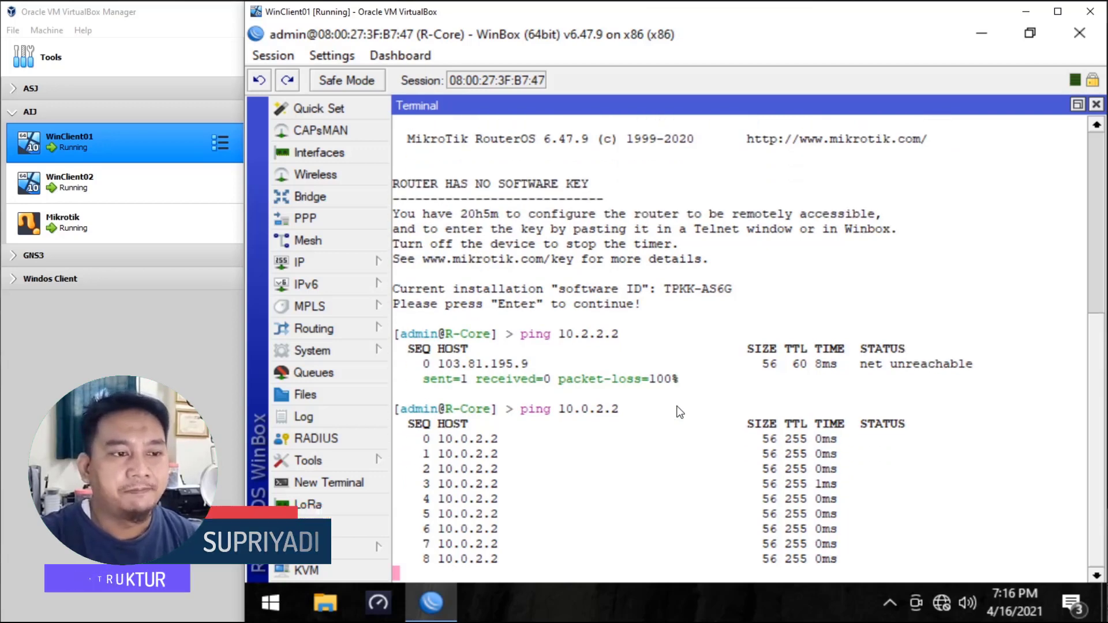
Test the router's internet connectivity by pinging 8.8.8.8, and stop the ping
text(ping 8.8.8.8)
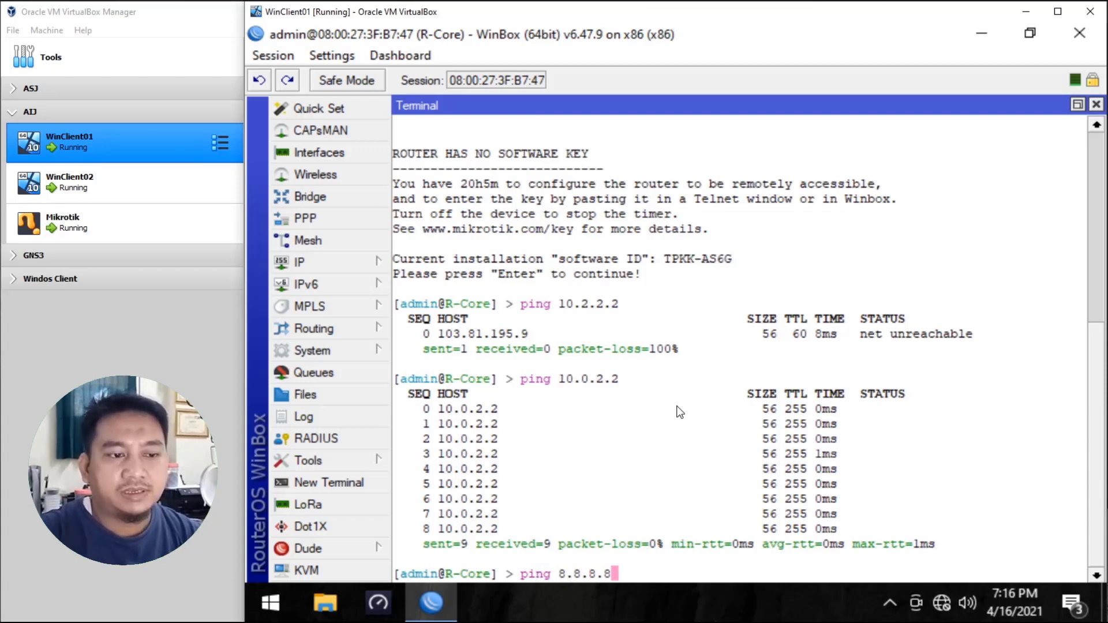
key(Return)
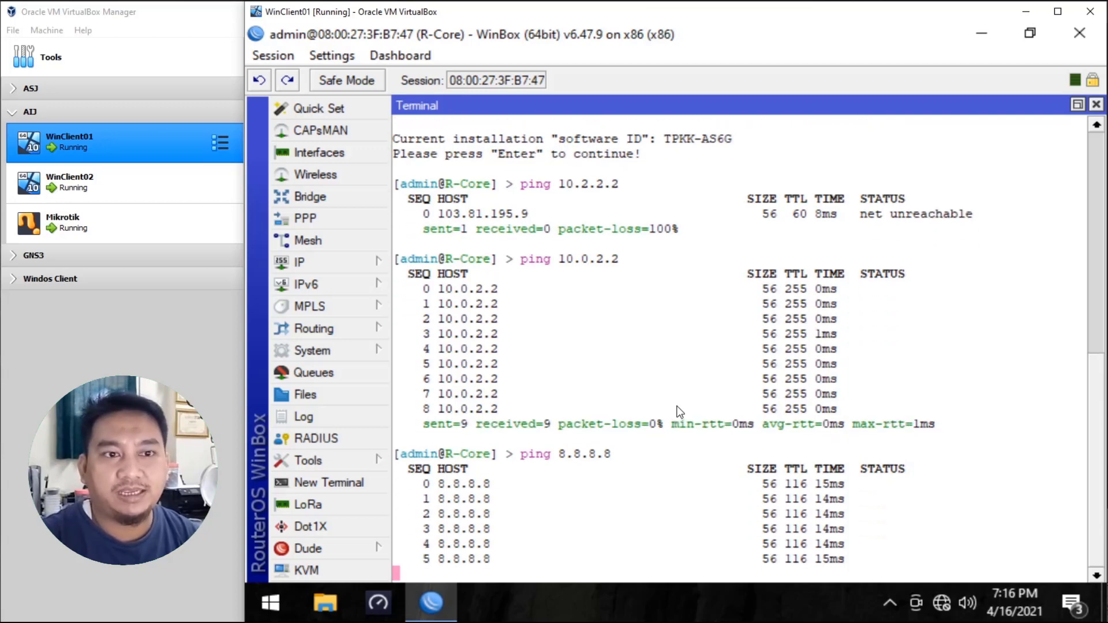
key(ctrl+c)
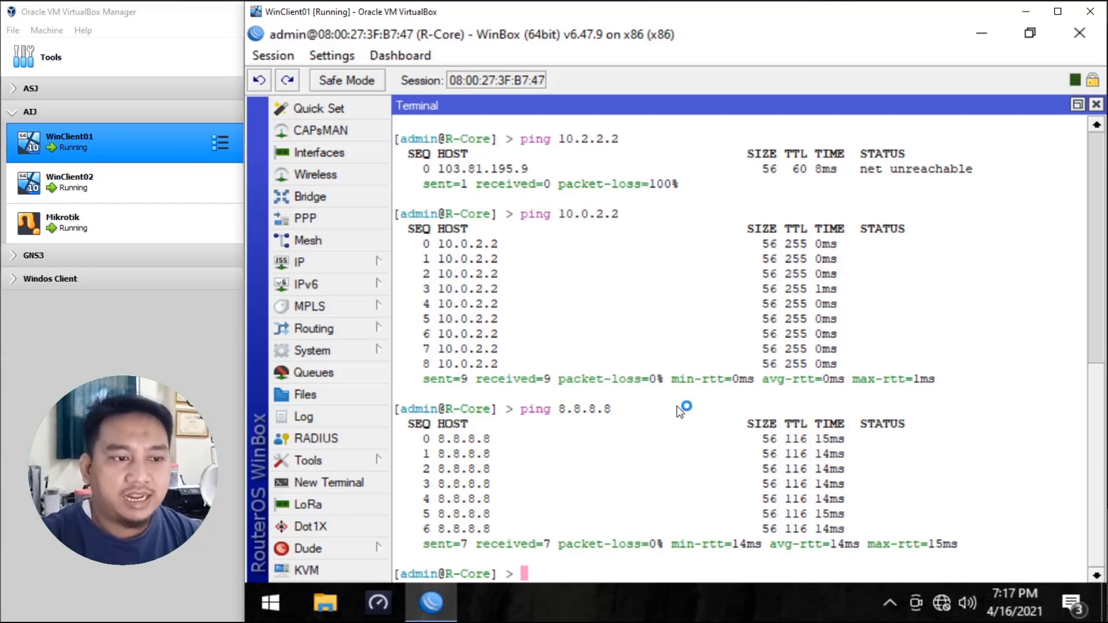
Test name resolution by pinging google.com, stop the ping, and close the terminal and route list
text(ping)
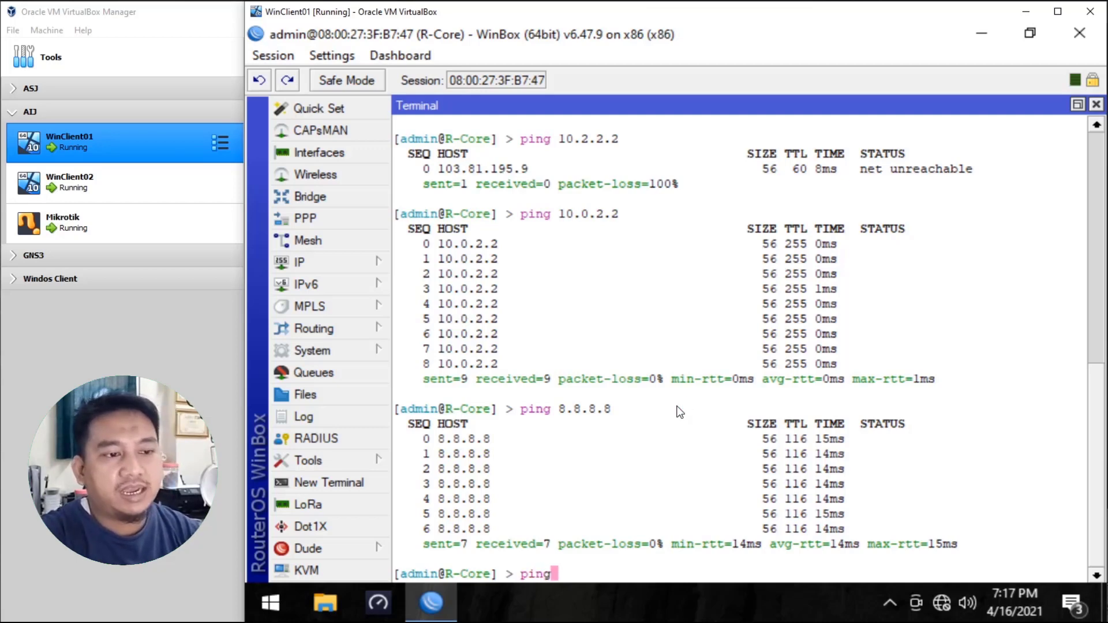
text( google.com)
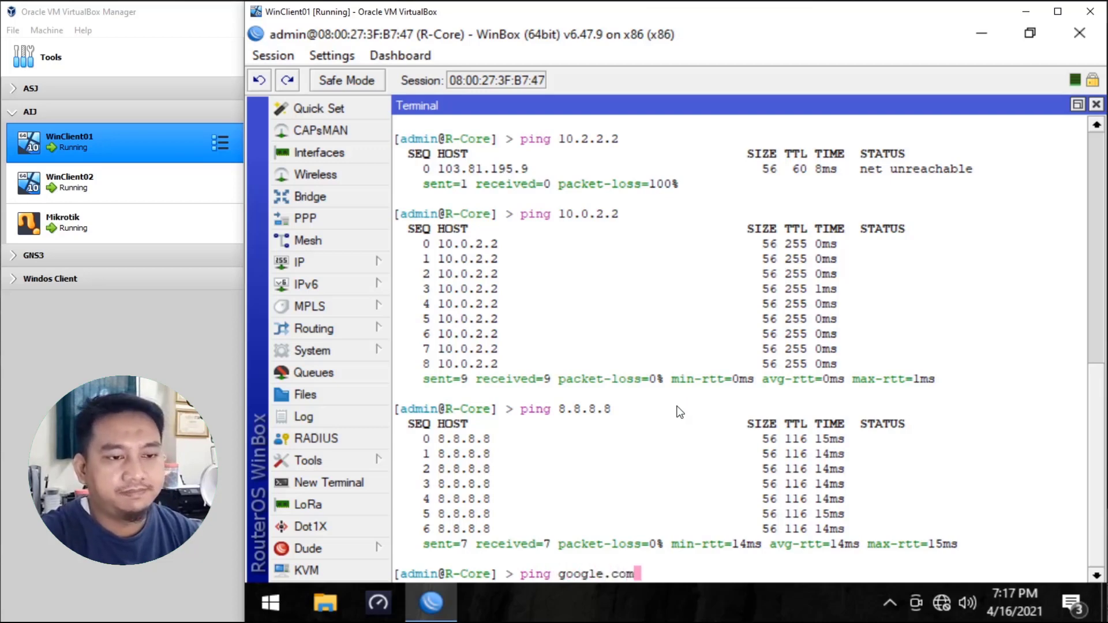
key(Return)
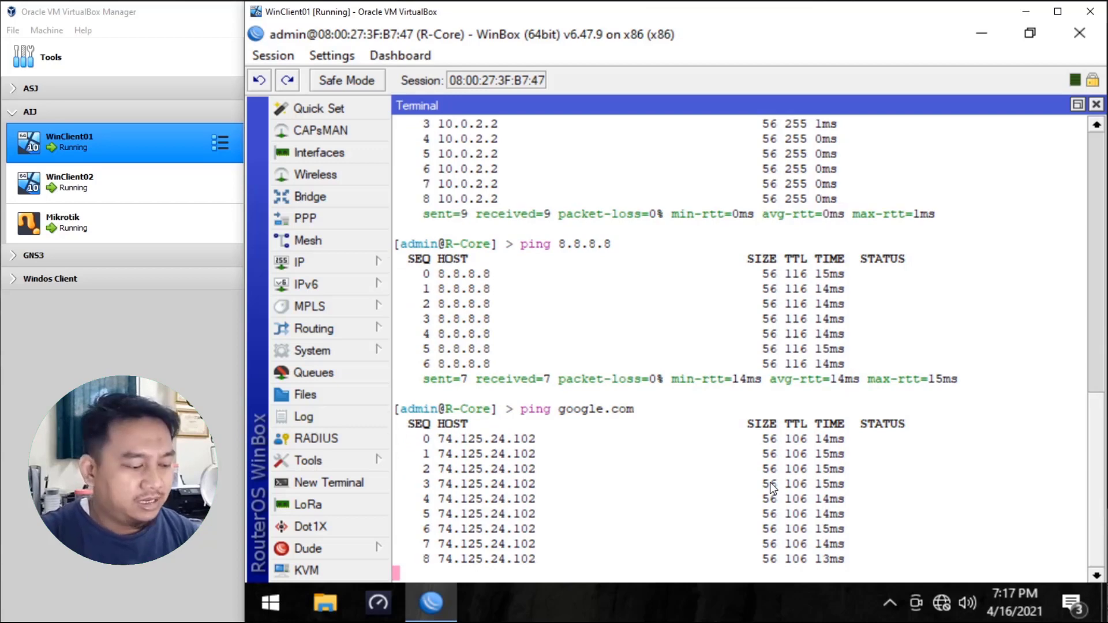
key(ctrl+c)
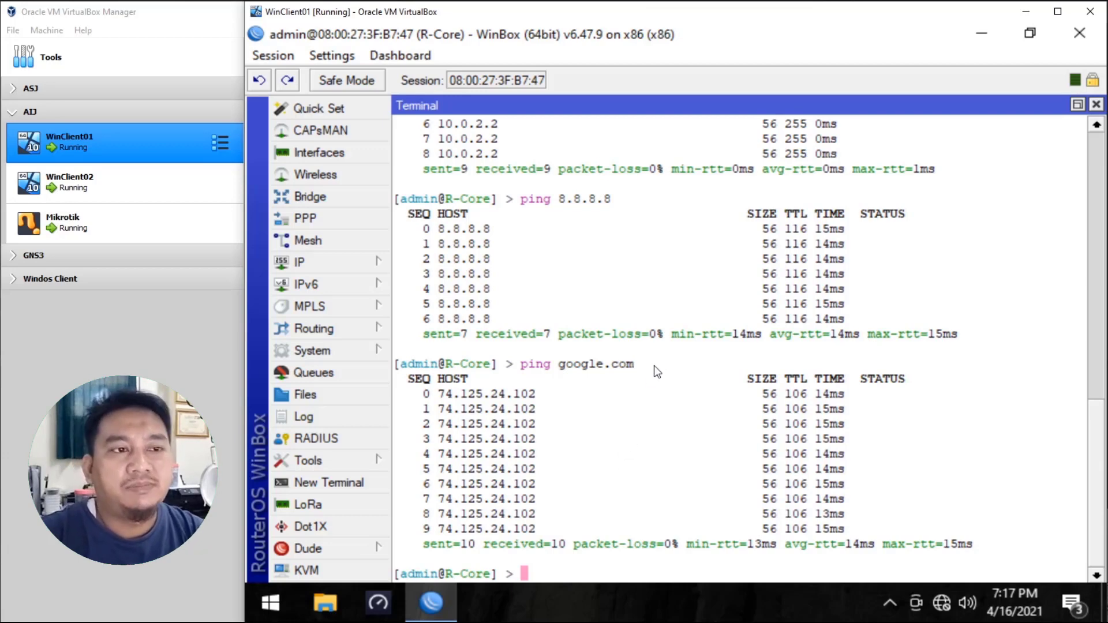
click(1096, 105)
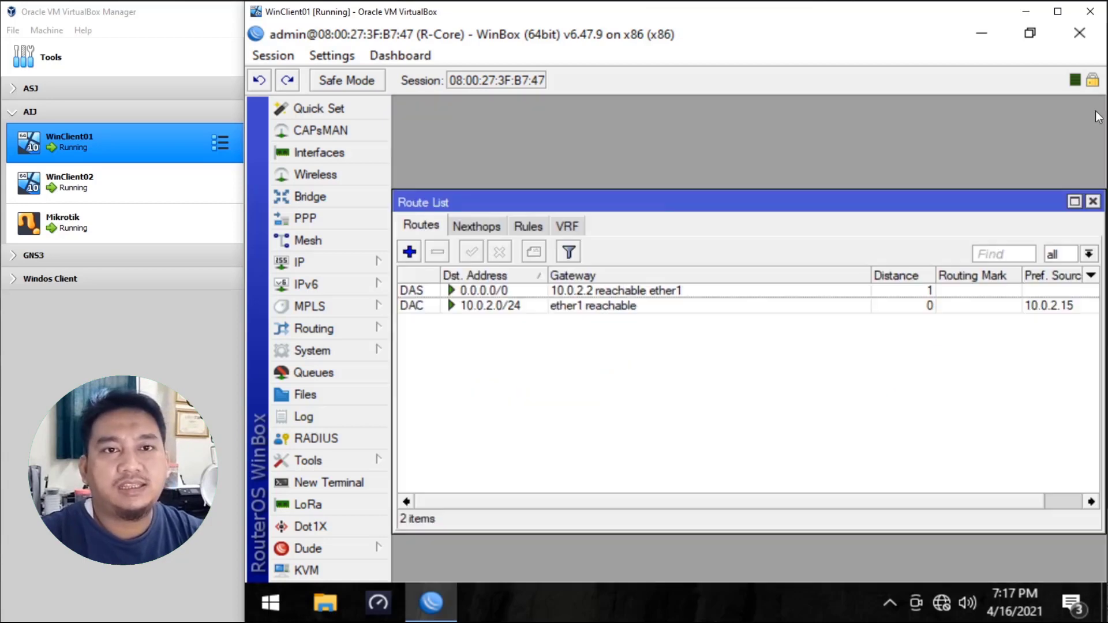
click(1092, 201)
Add the IP address 192.168.1.1, without a prefix length, to interface ether2 in the router's address list
click(351, 265)
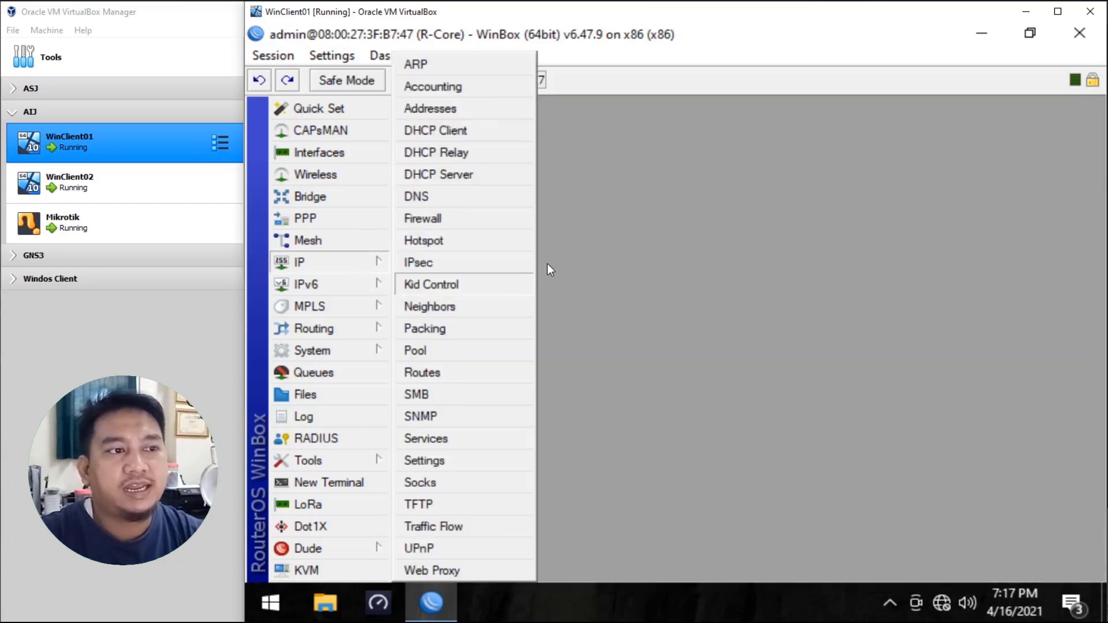
click(487, 108)
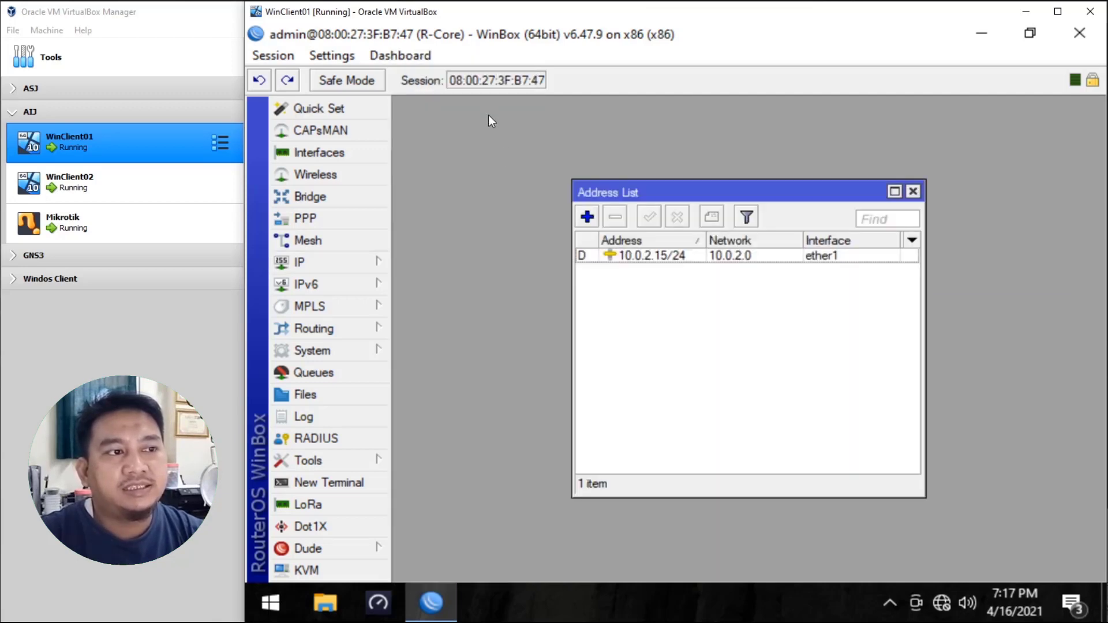
click(588, 217)
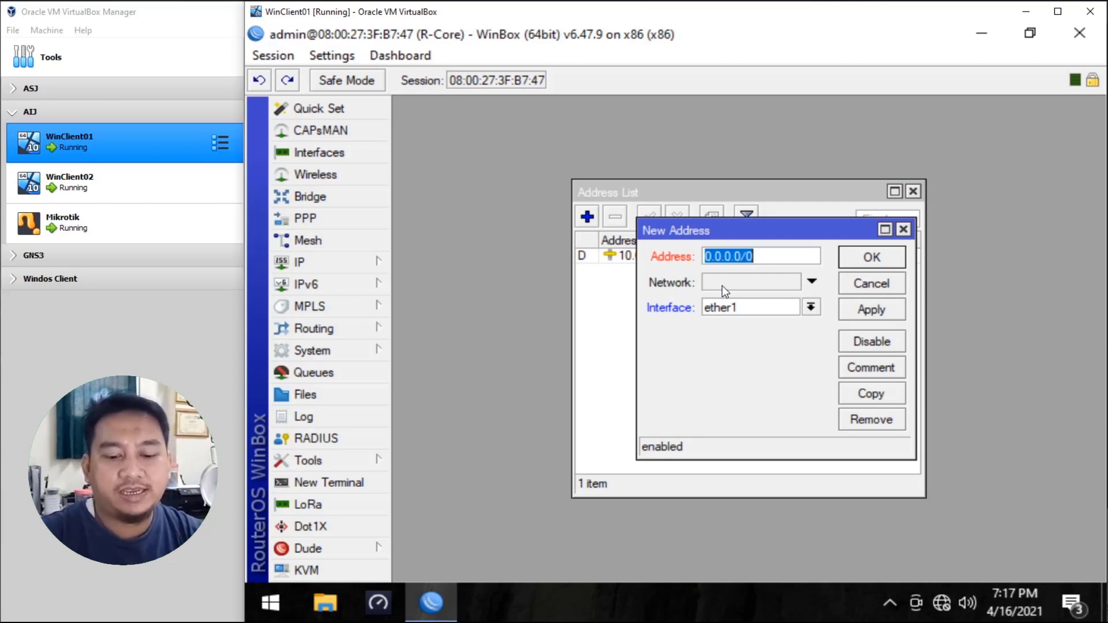
text(192.168.1.1)
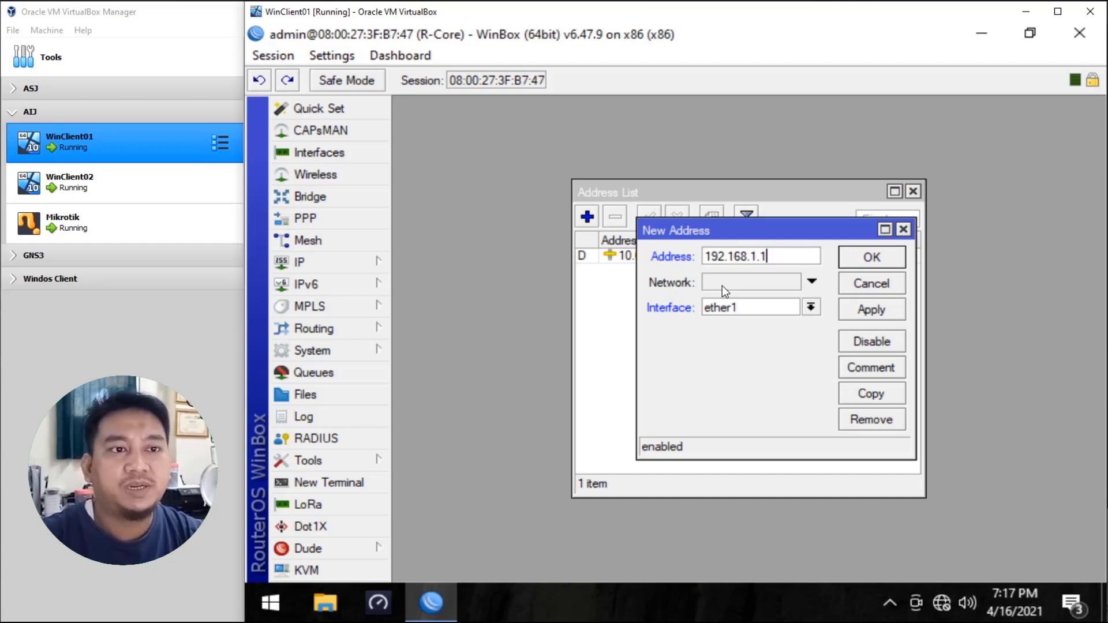
text(/24)
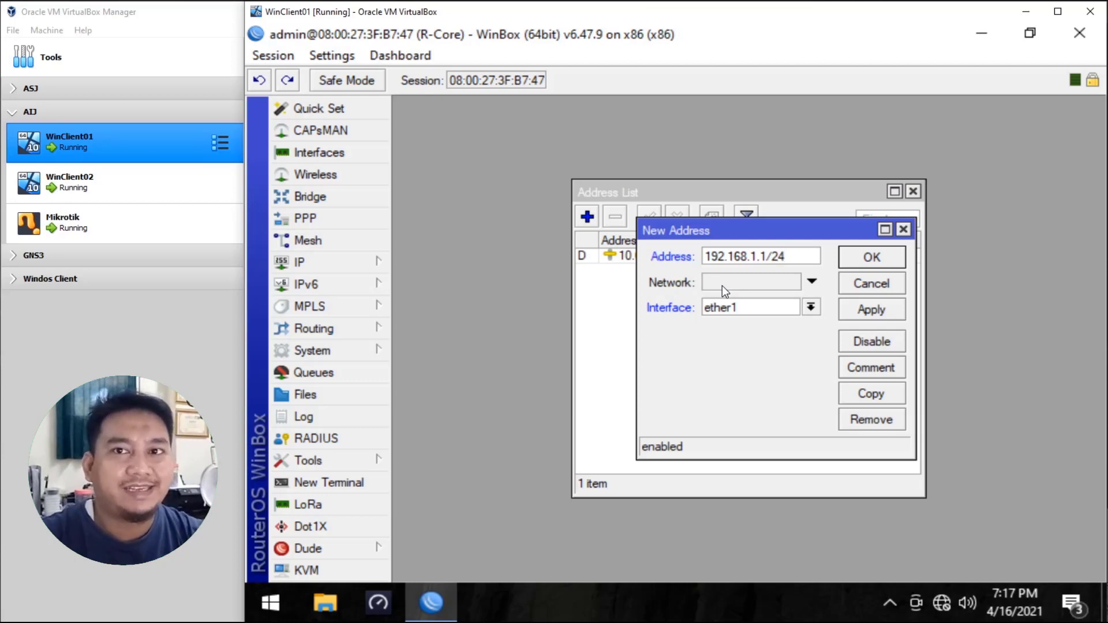
drag(802, 264, 768, 256)
key(BackSpace)
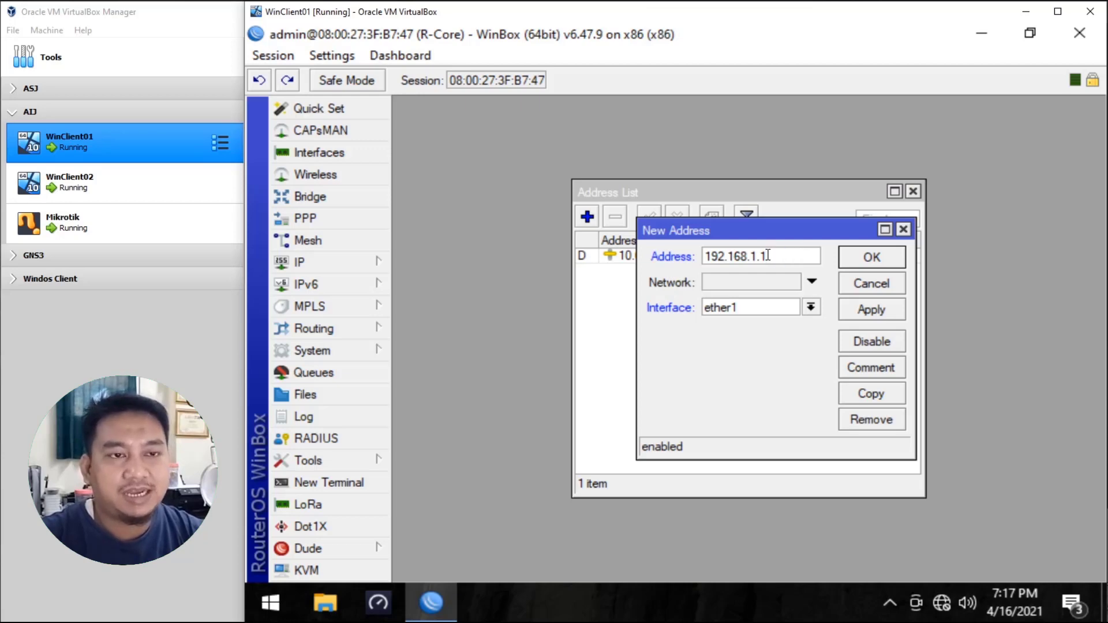
click(811, 308)
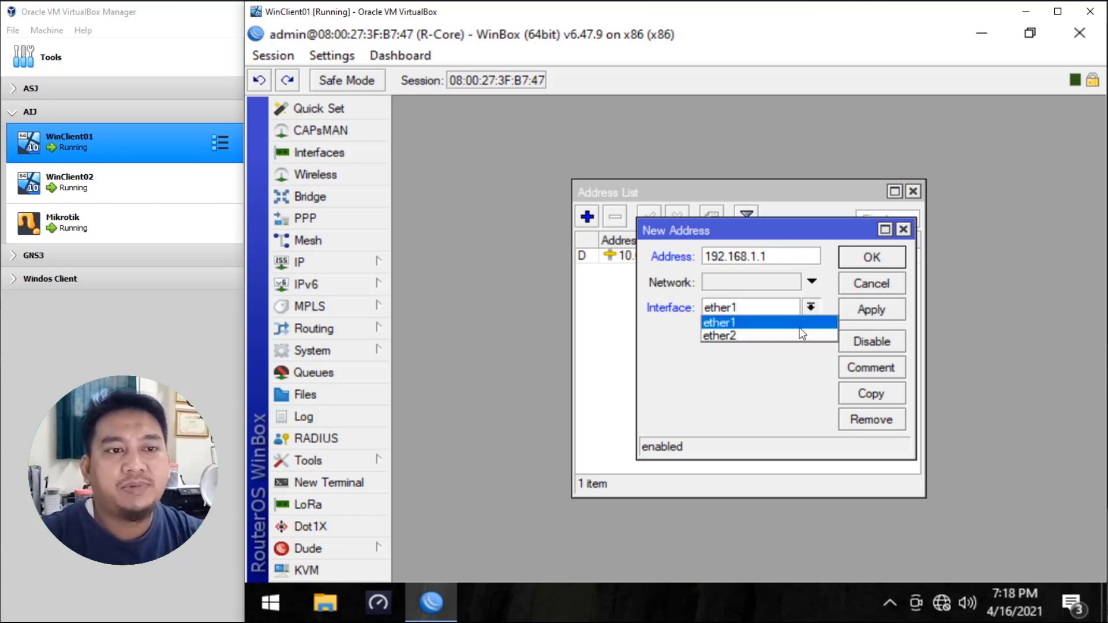
click(781, 335)
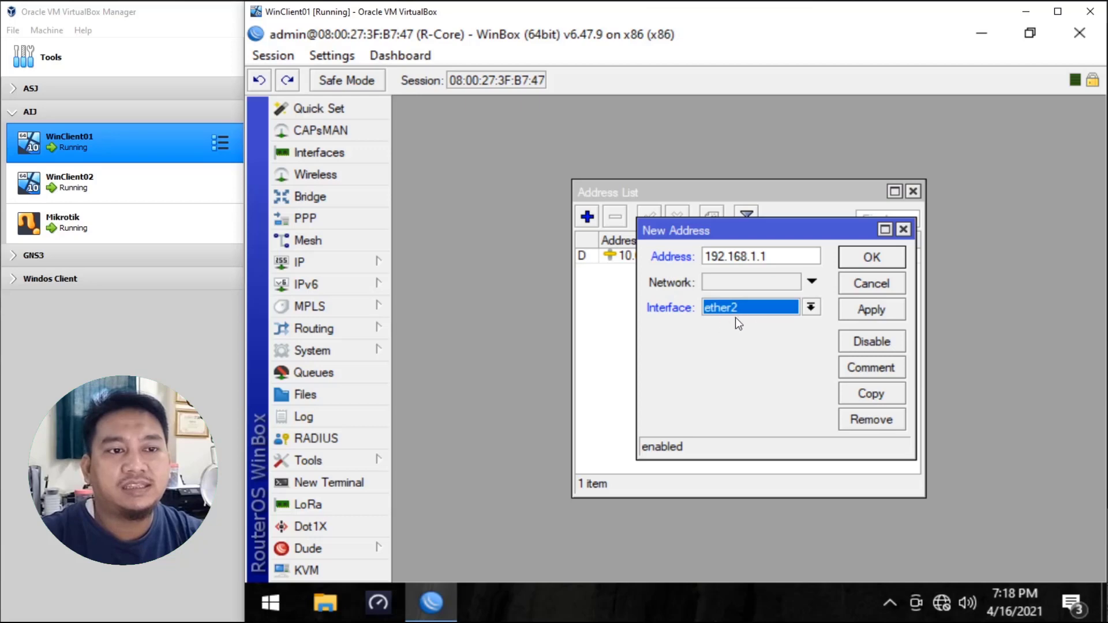
click(872, 310)
click(872, 257)
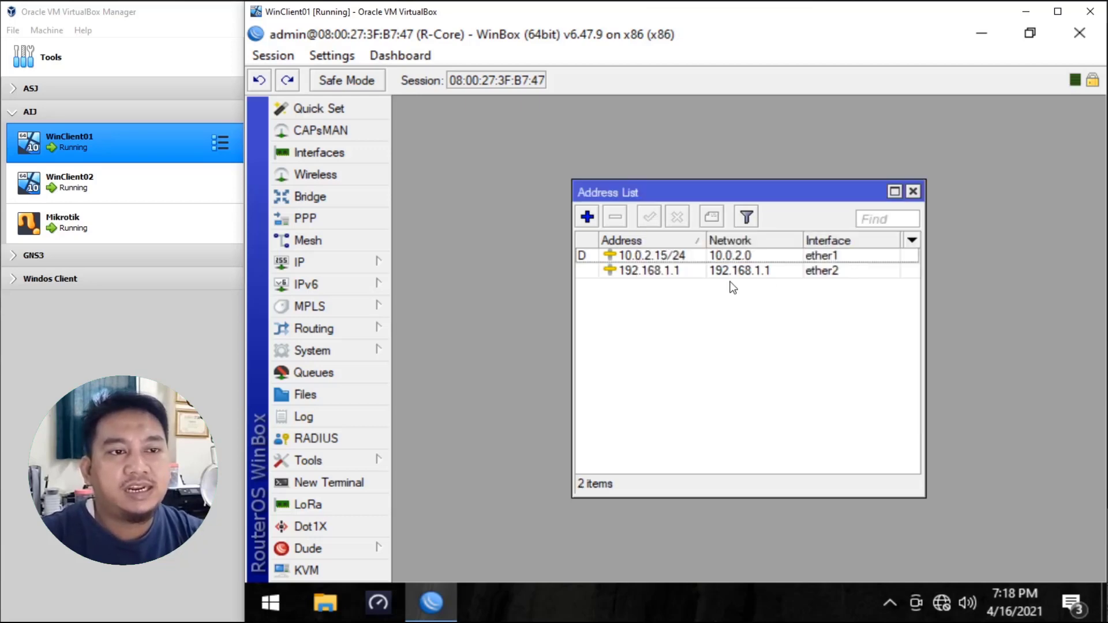
Edit the ether2 address entry to 192.168.1.1/24 and save it
double_click(715, 273)
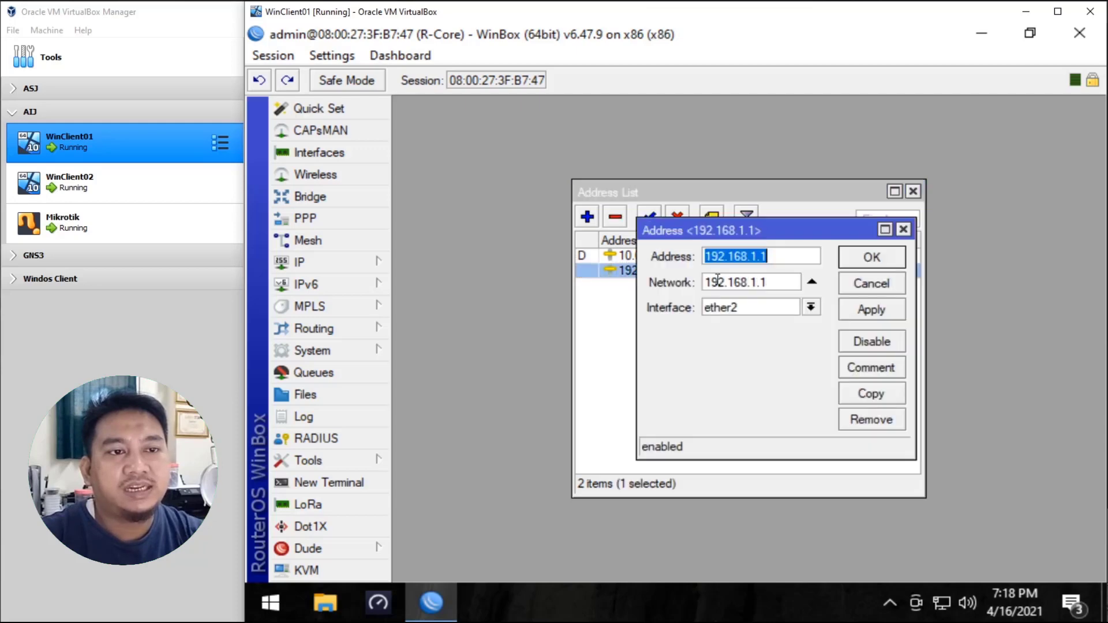
click(792, 255)
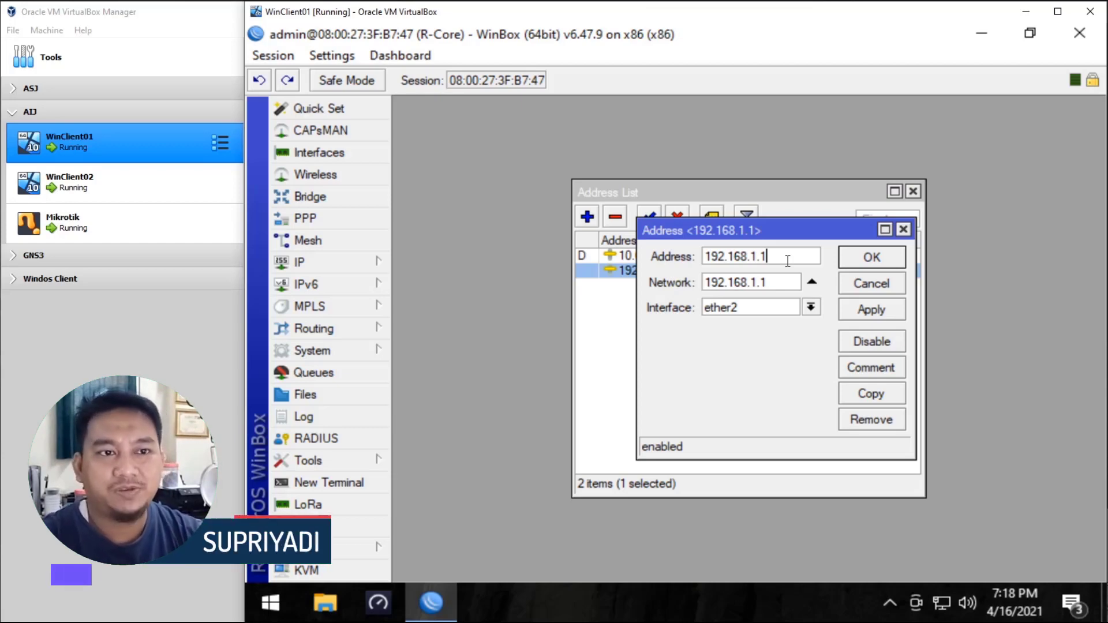
text(/24)
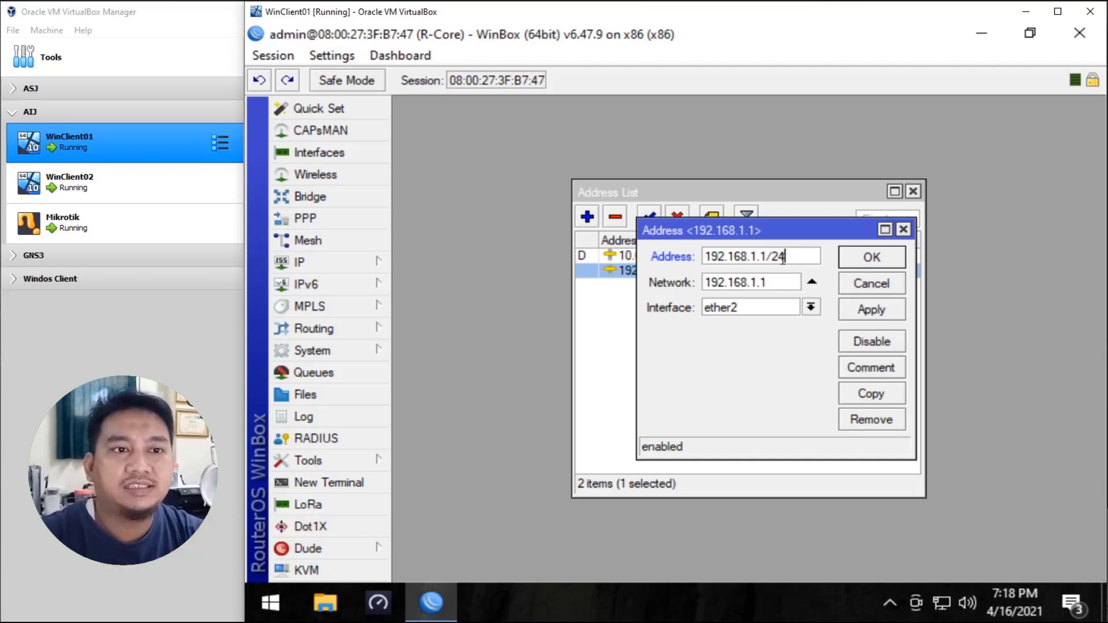
click(777, 281)
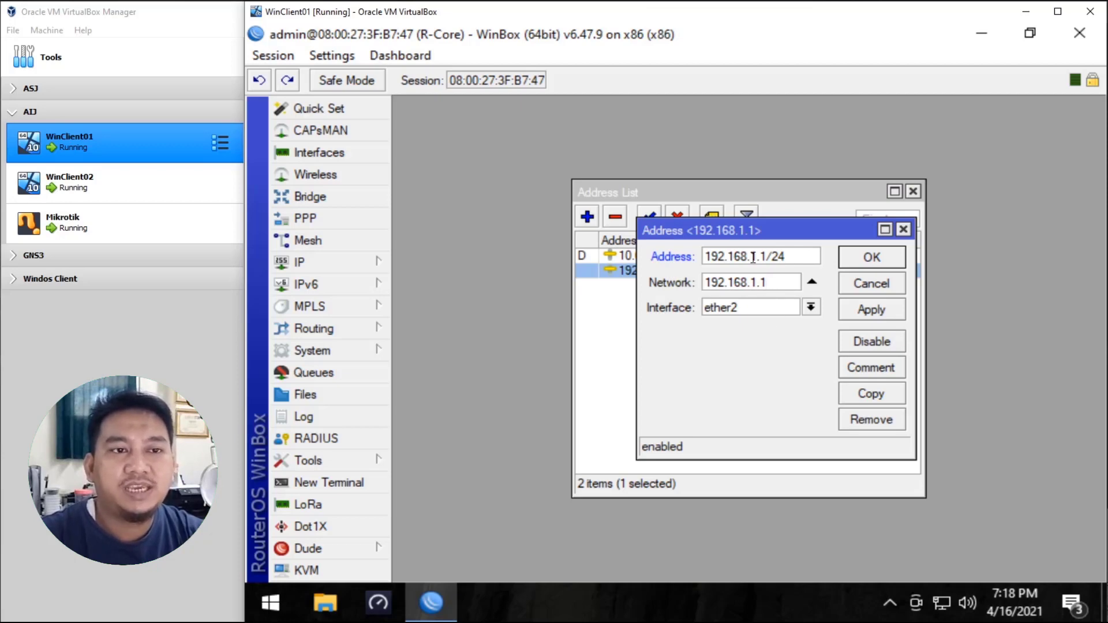
click(872, 305)
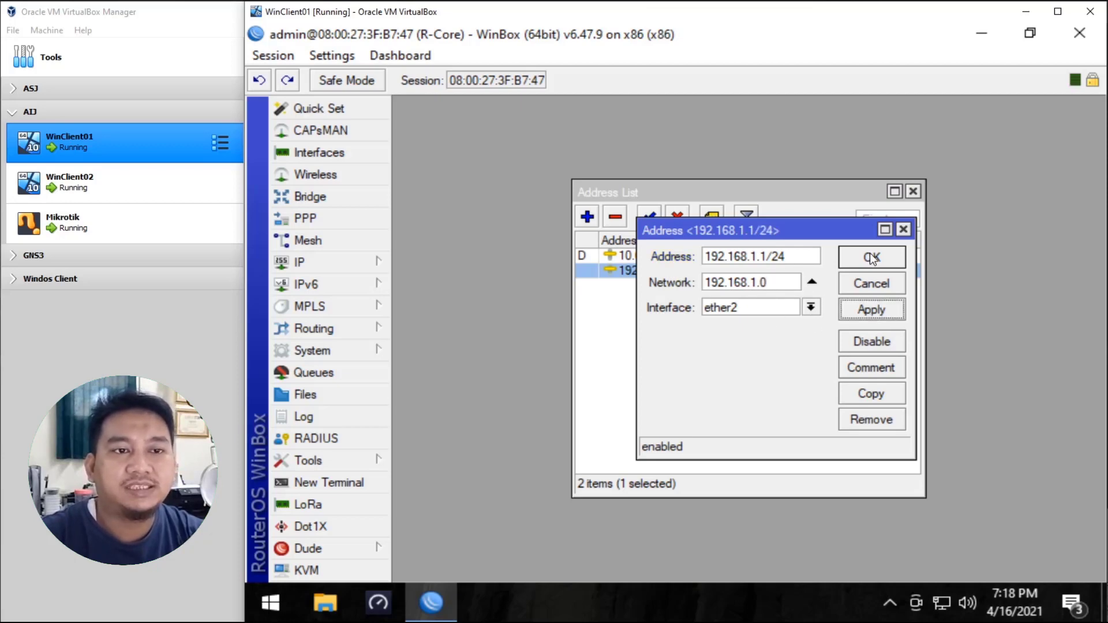
click(871, 258)
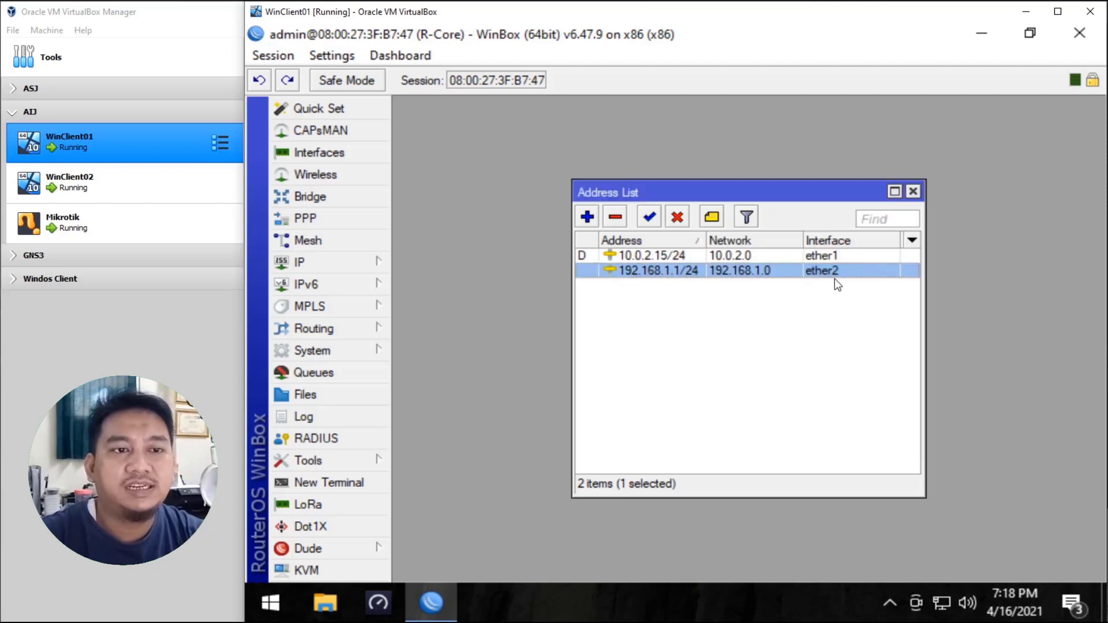
Reopen the ether2 address entry to check its network value, and close it
double_click(746, 268)
click(749, 288)
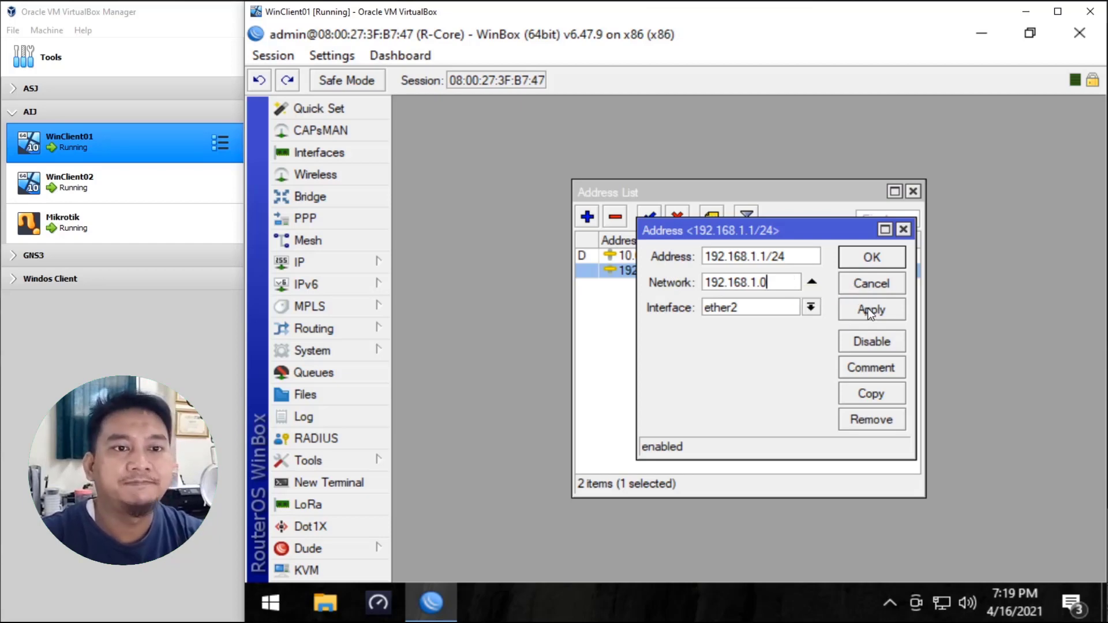
click(872, 257)
click(707, 338)
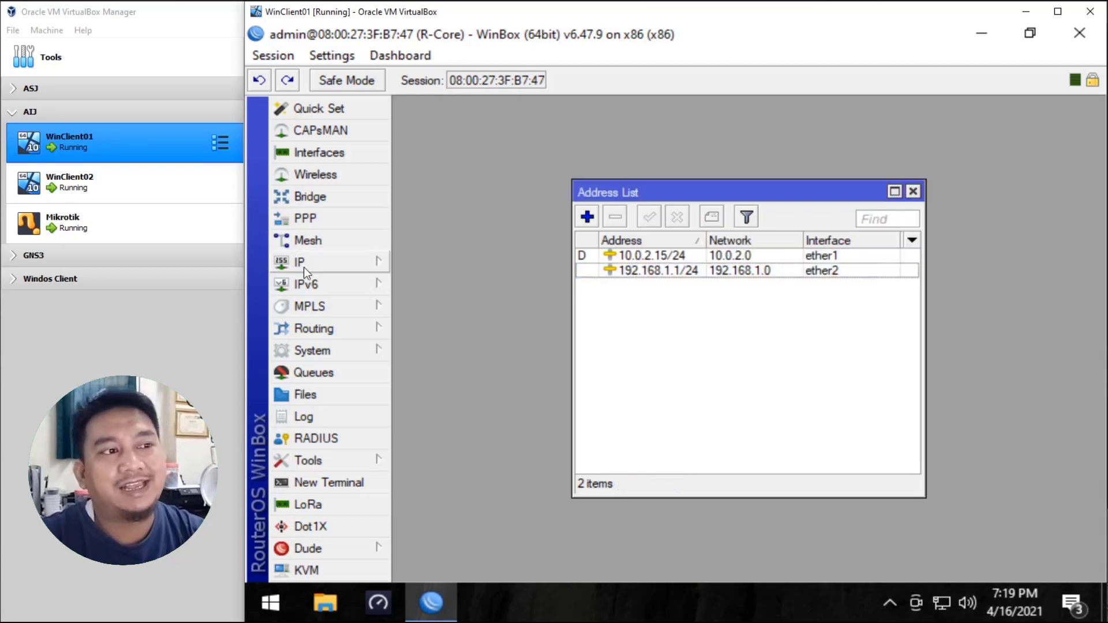
Start a new firewall NAT rule in the srcnat chain with ether1 as the outgoing interface
click(357, 265)
click(453, 223)
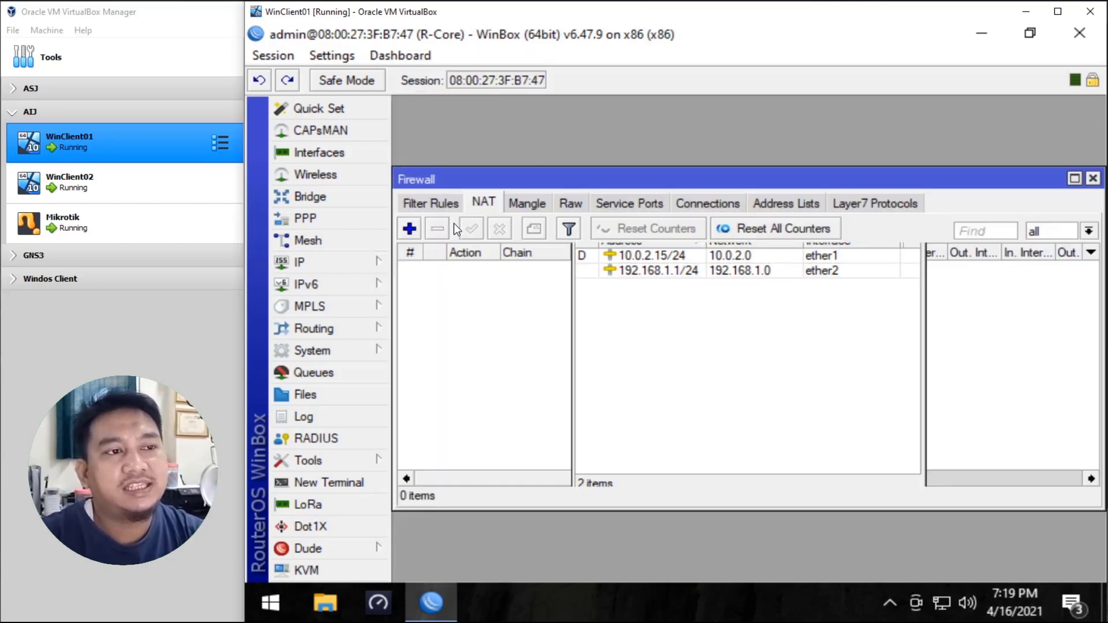
click(485, 203)
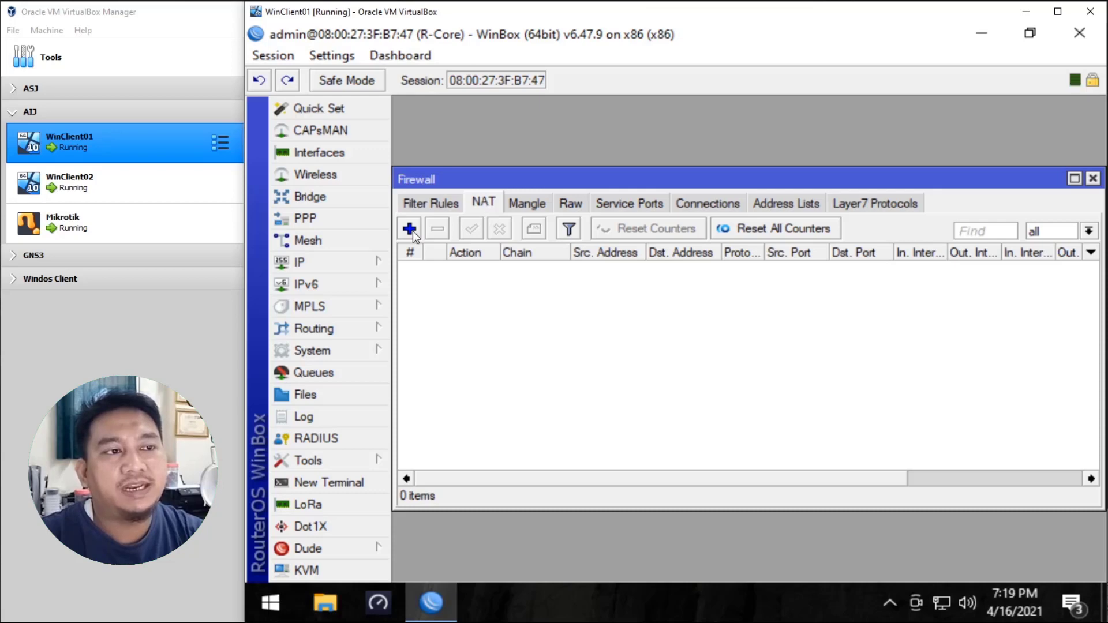
click(410, 229)
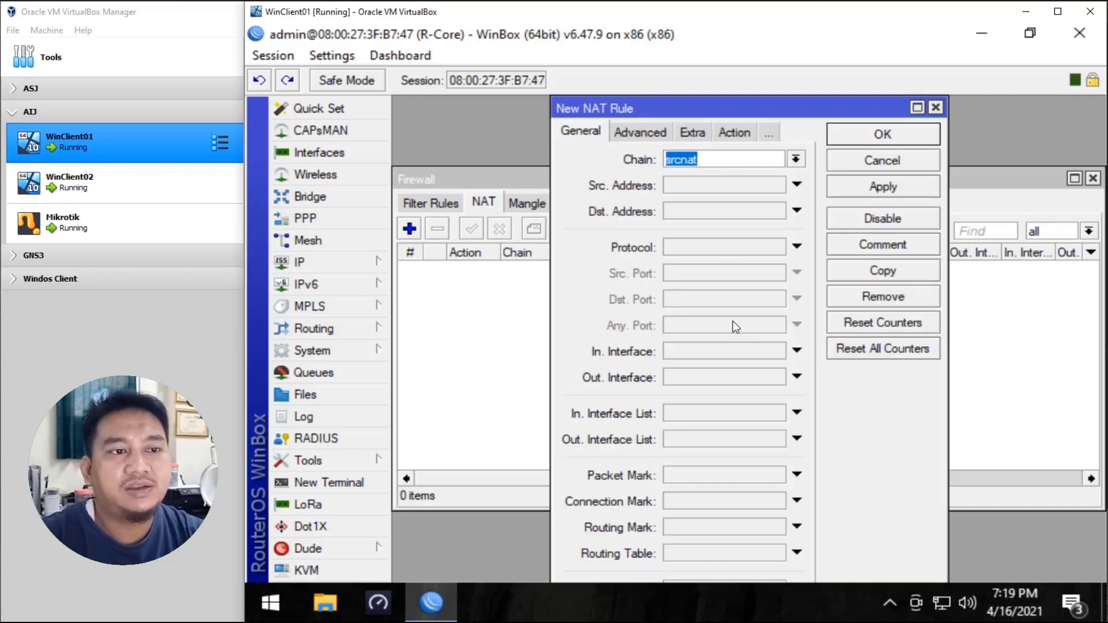
click(794, 377)
click(776, 376)
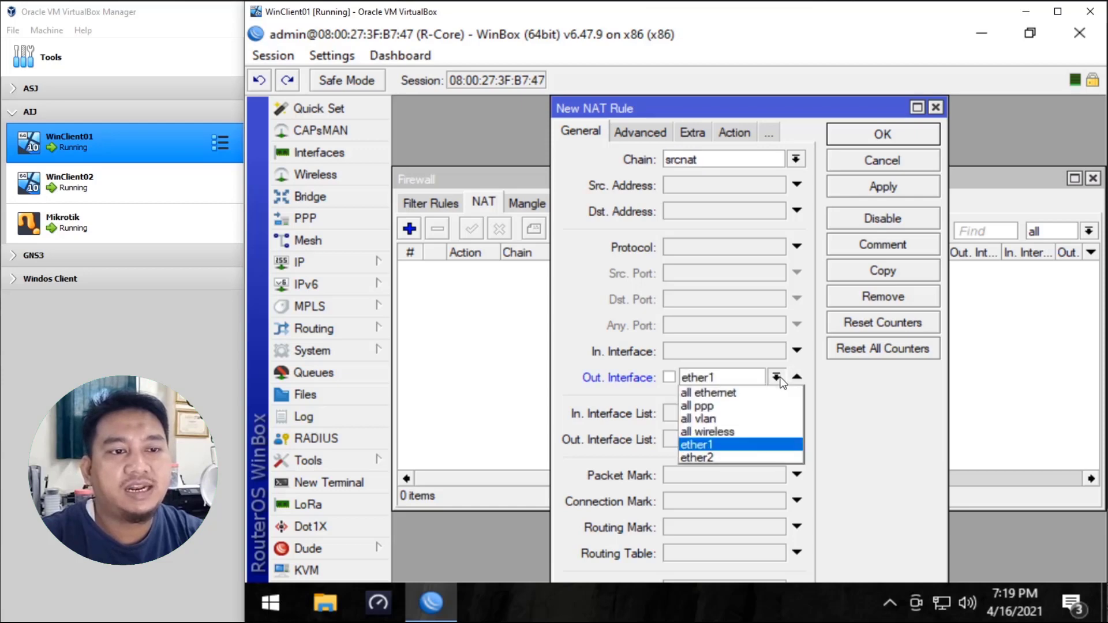
click(756, 444)
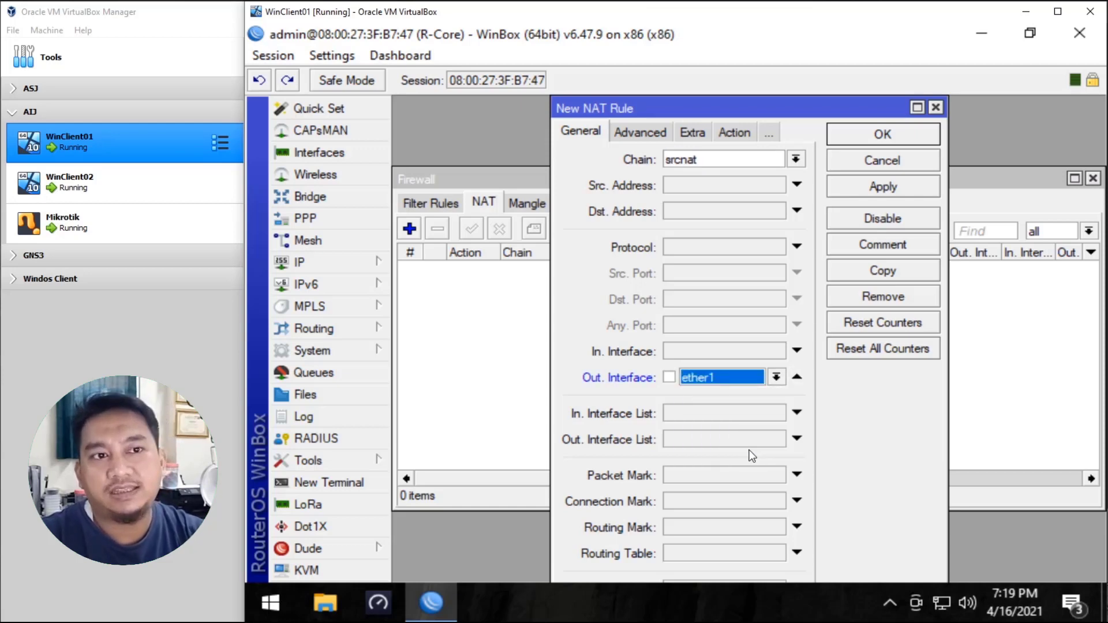
Set the new NAT rule's action to masquerade and save the rule
click(737, 133)
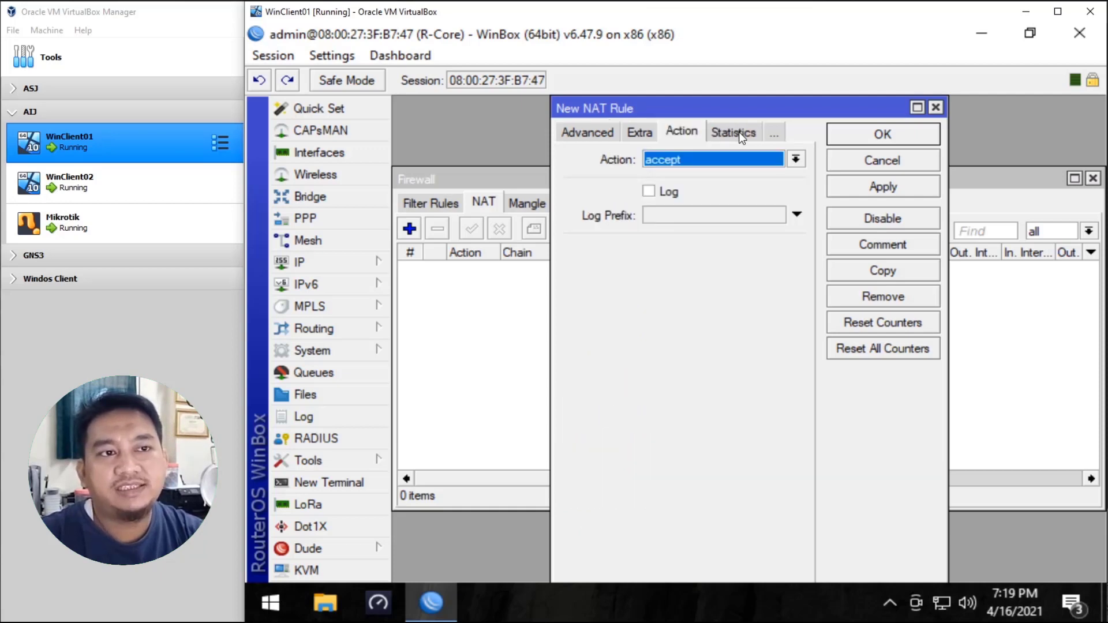
click(797, 159)
click(737, 261)
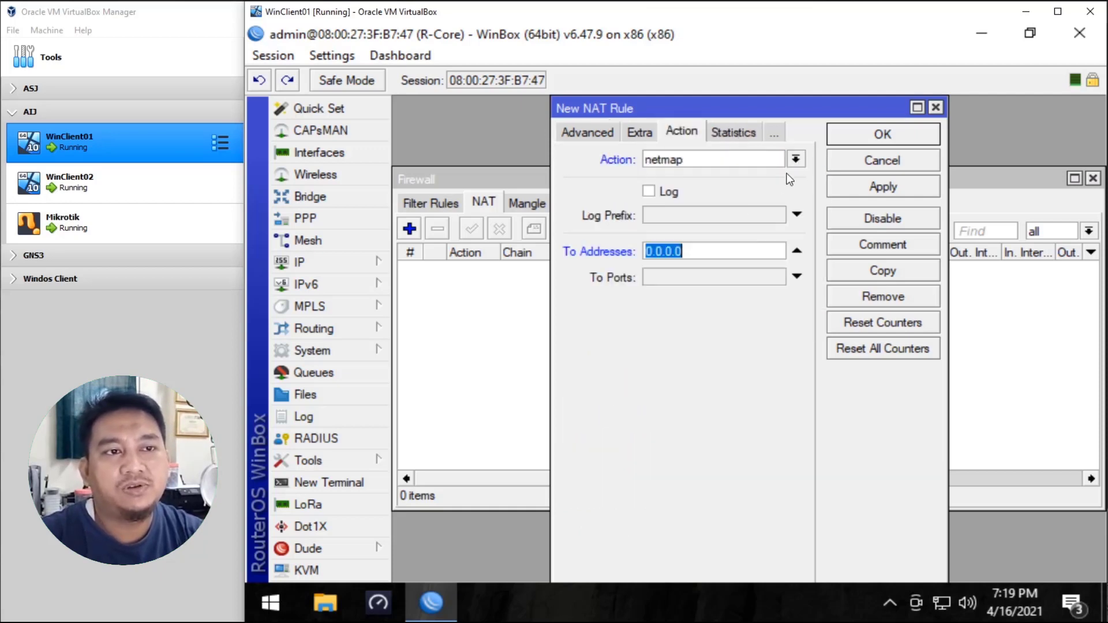
click(796, 160)
click(725, 252)
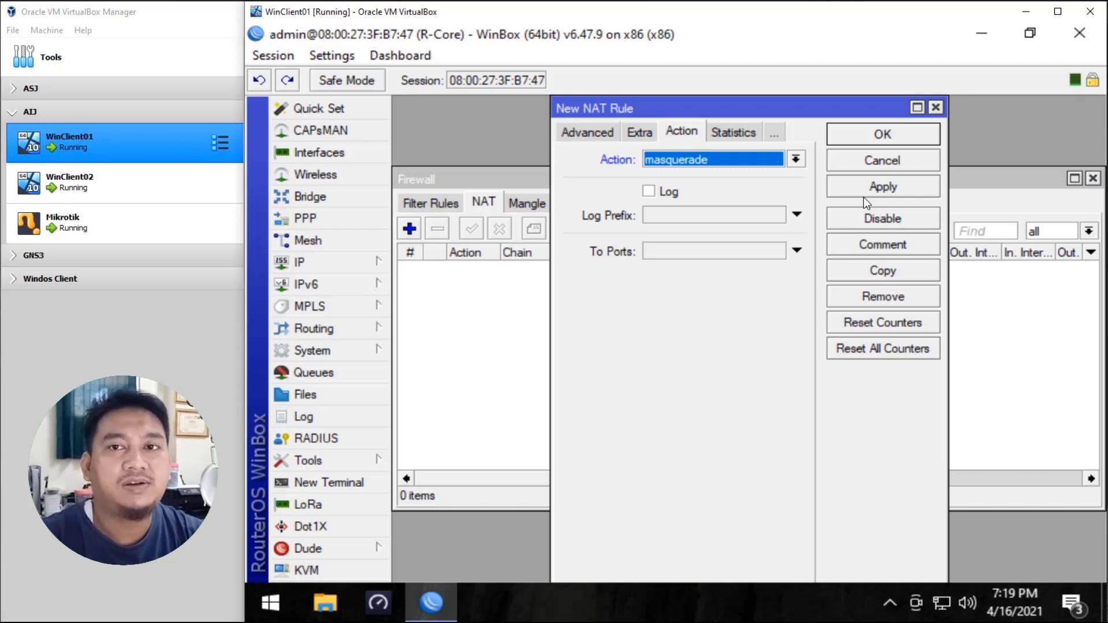
click(879, 189)
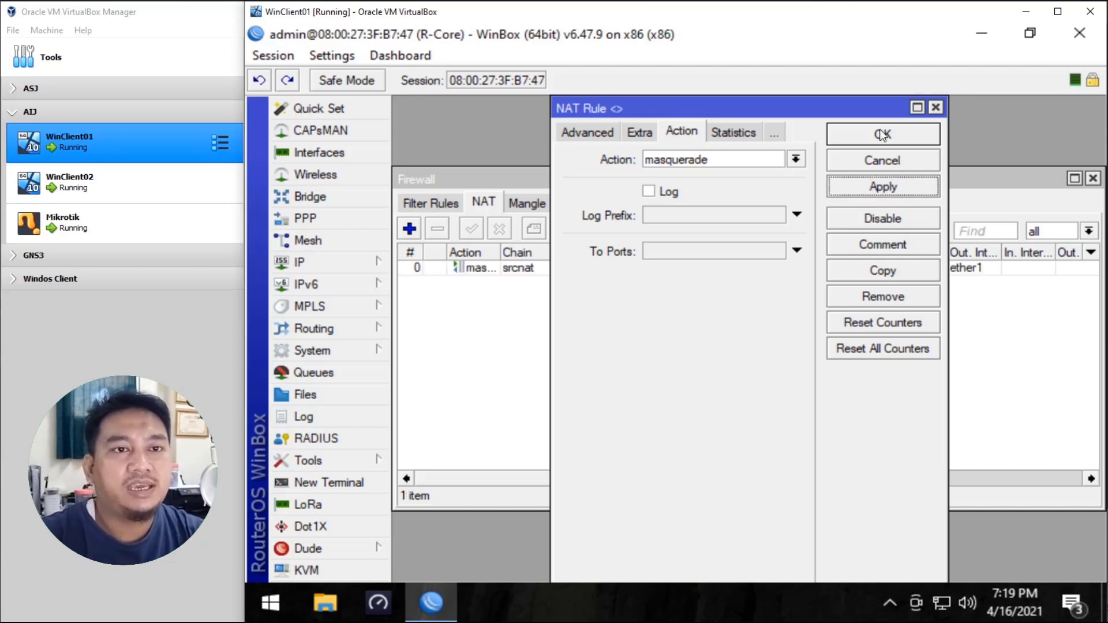
click(880, 136)
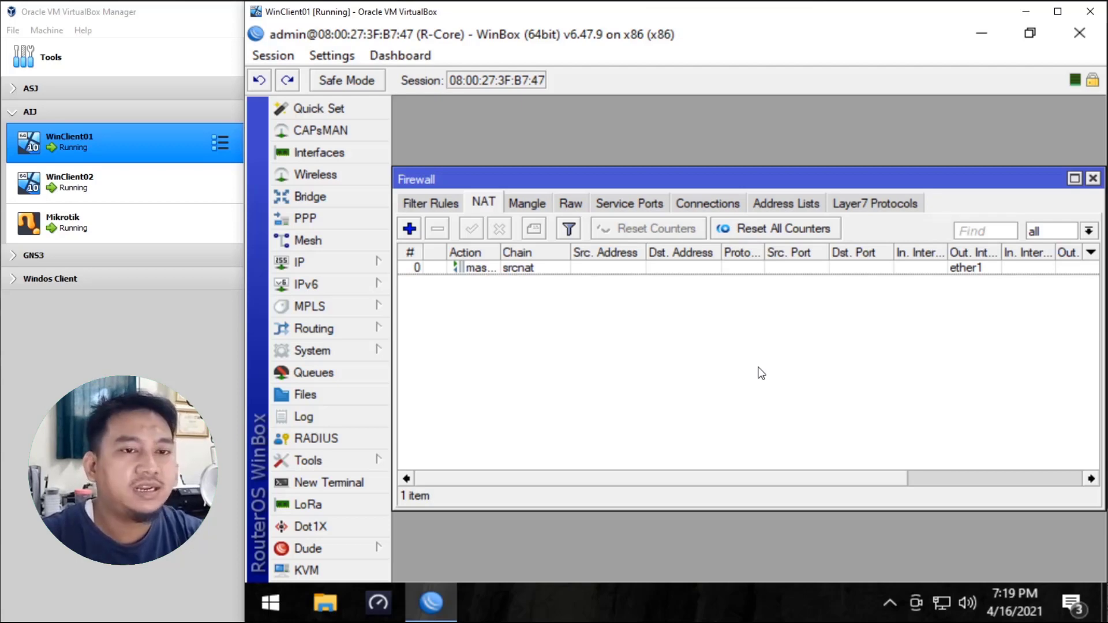
Open the Windows client's Ethernet connection details and check its IPv4 address, default gateway and DNS server
click(940, 602)
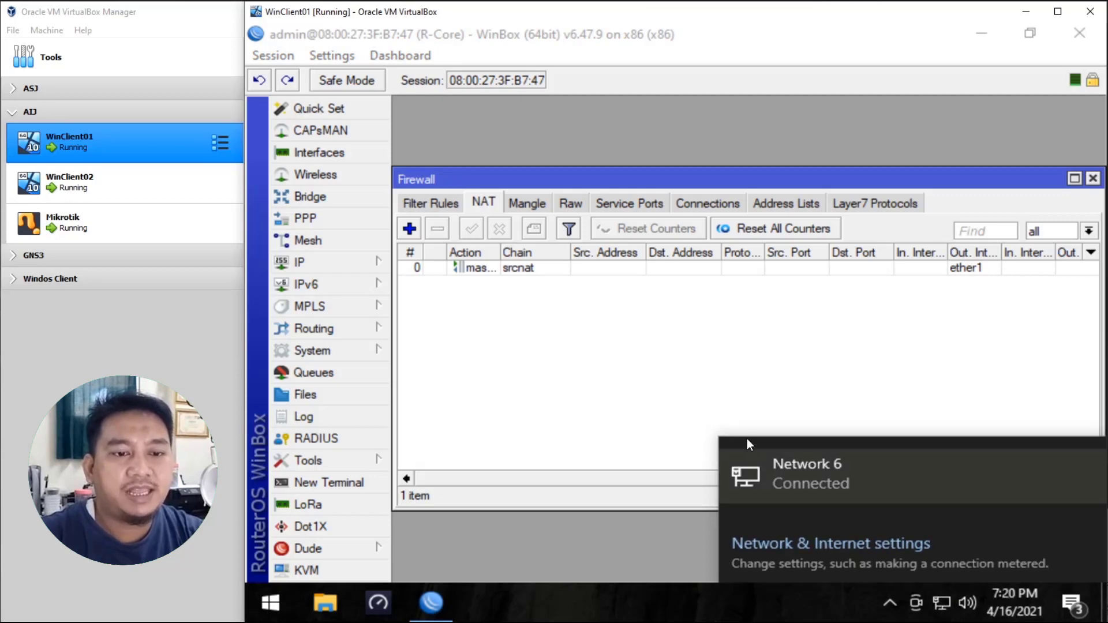
click(844, 544)
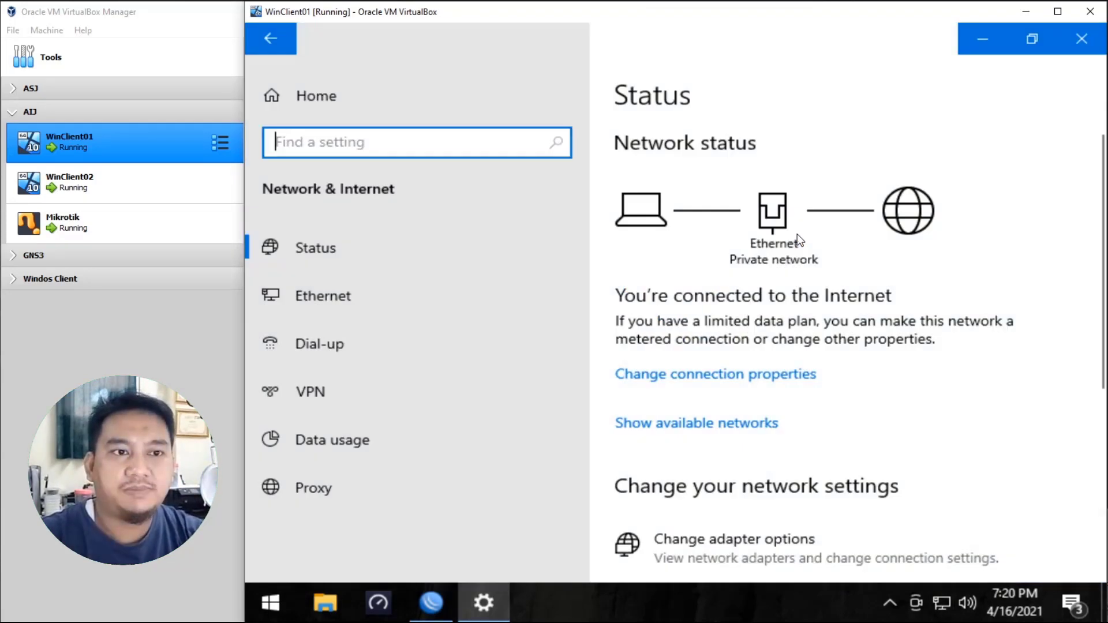
scroll(785, 446, down, 3)
click(750, 376)
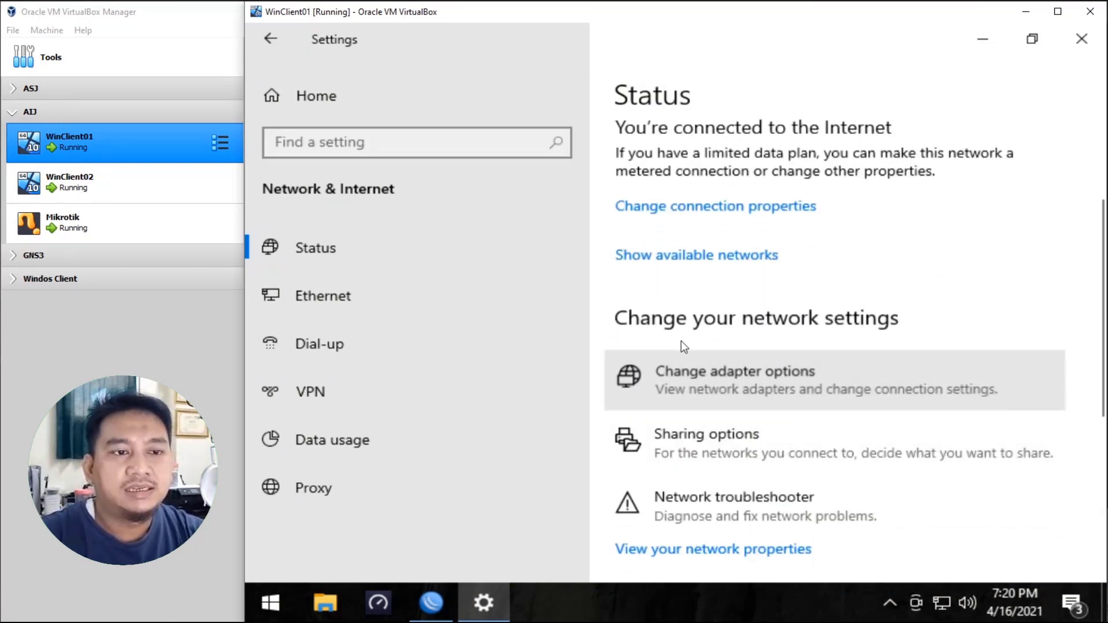
double_click(397, 167)
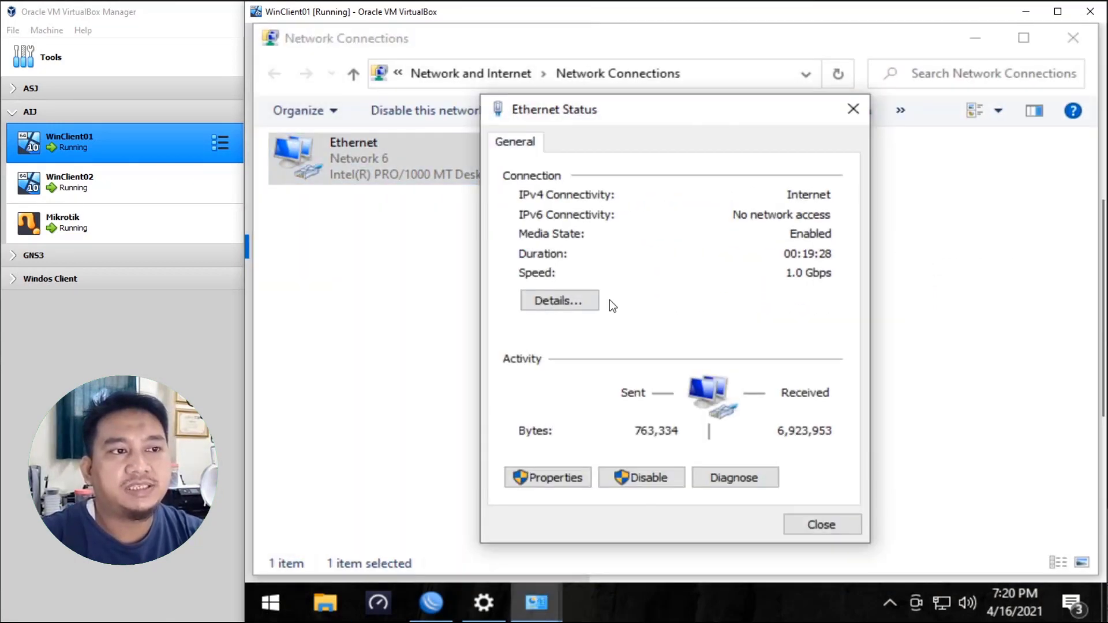
click(586, 296)
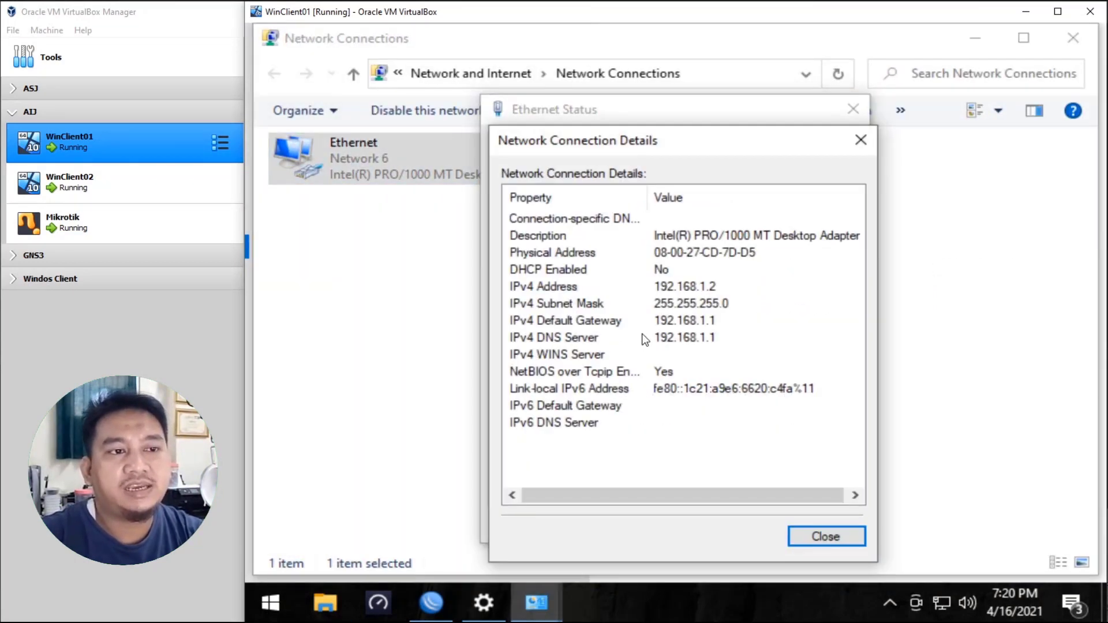
click(719, 289)
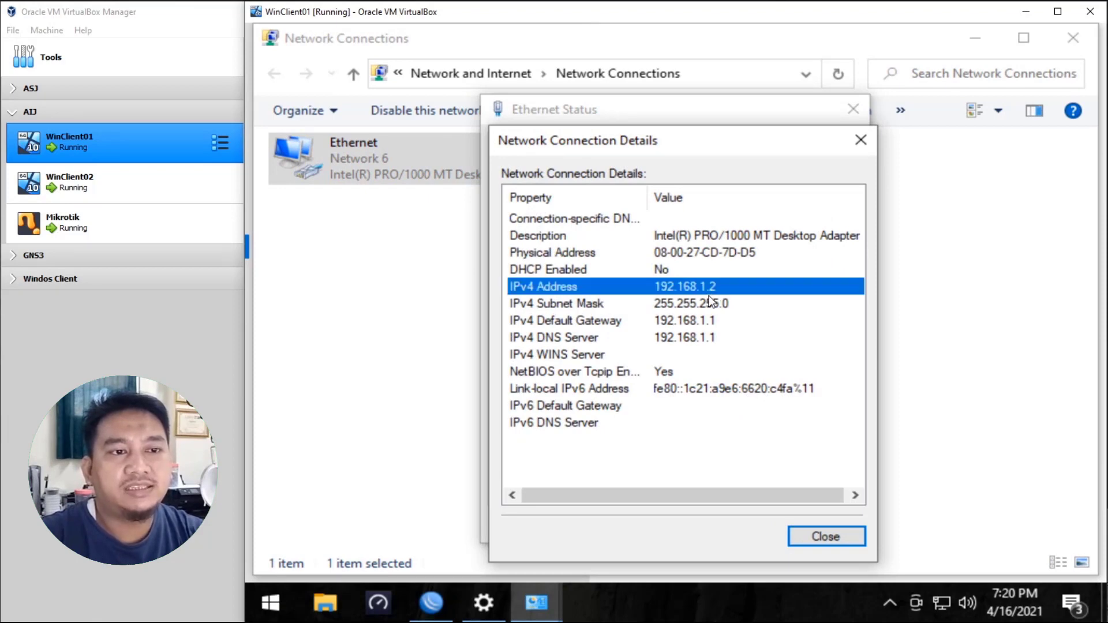
click(675, 325)
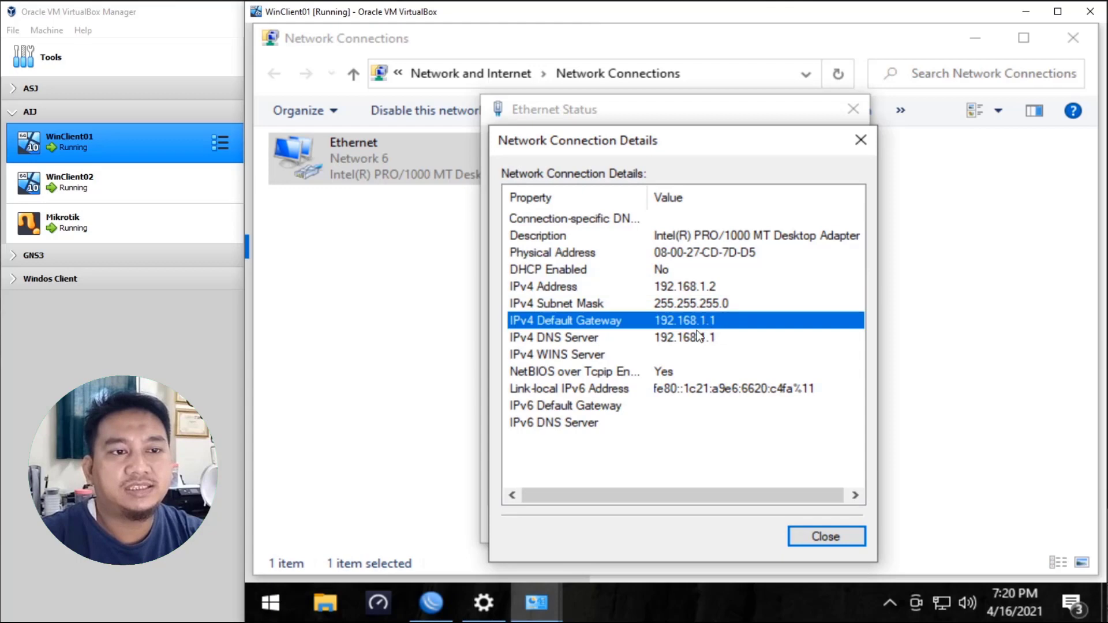
click(666, 339)
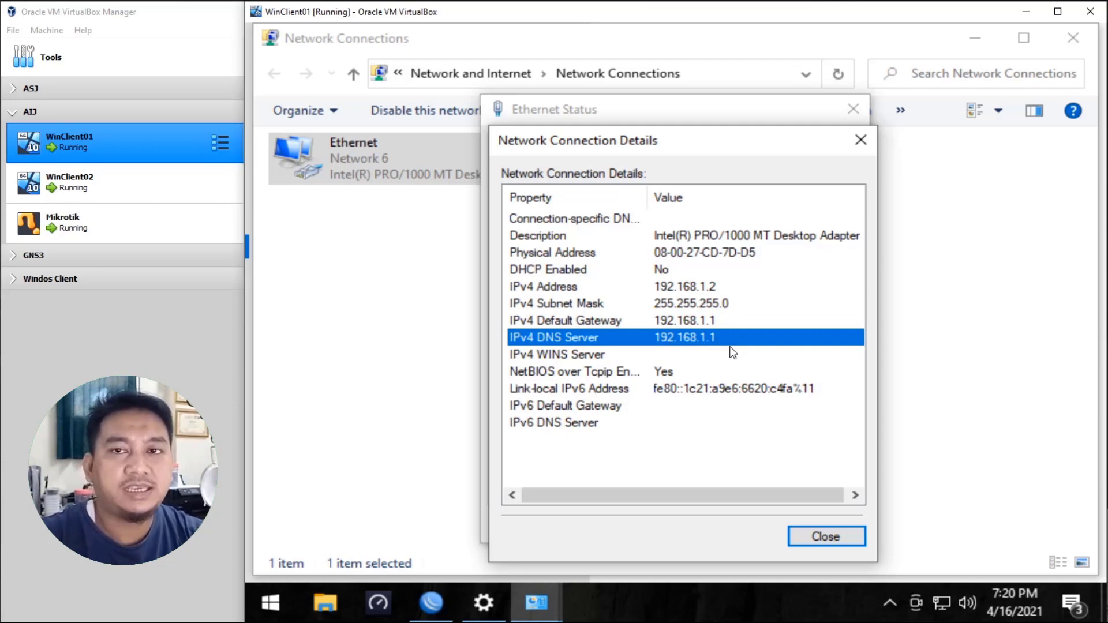
Close the Ethernet connection details, its status dialog and the Network Connections window
click(826, 537)
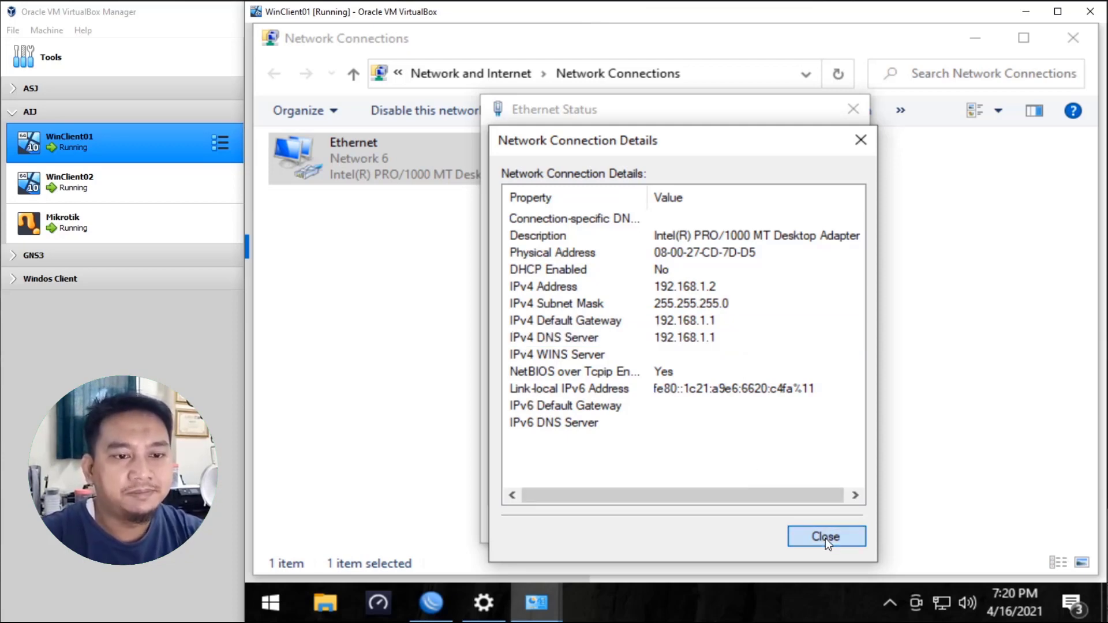
click(824, 528)
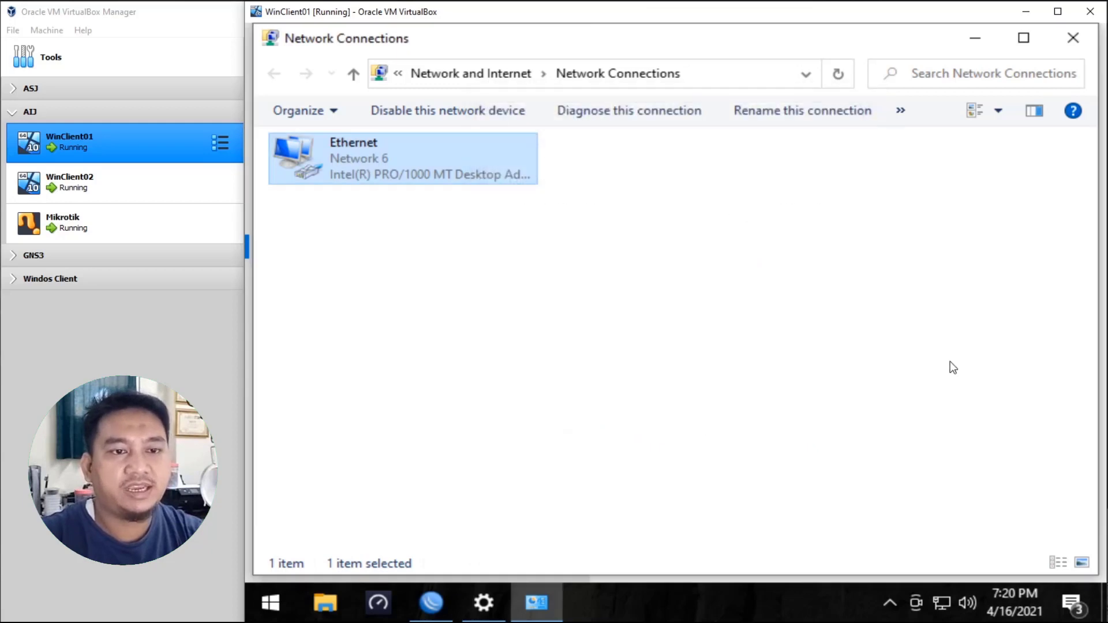
click(1091, 40)
click(1074, 37)
Open a Command Prompt on the Windows client, ping the gateway 192.168.1.1 and stop the ping
key(super+r)
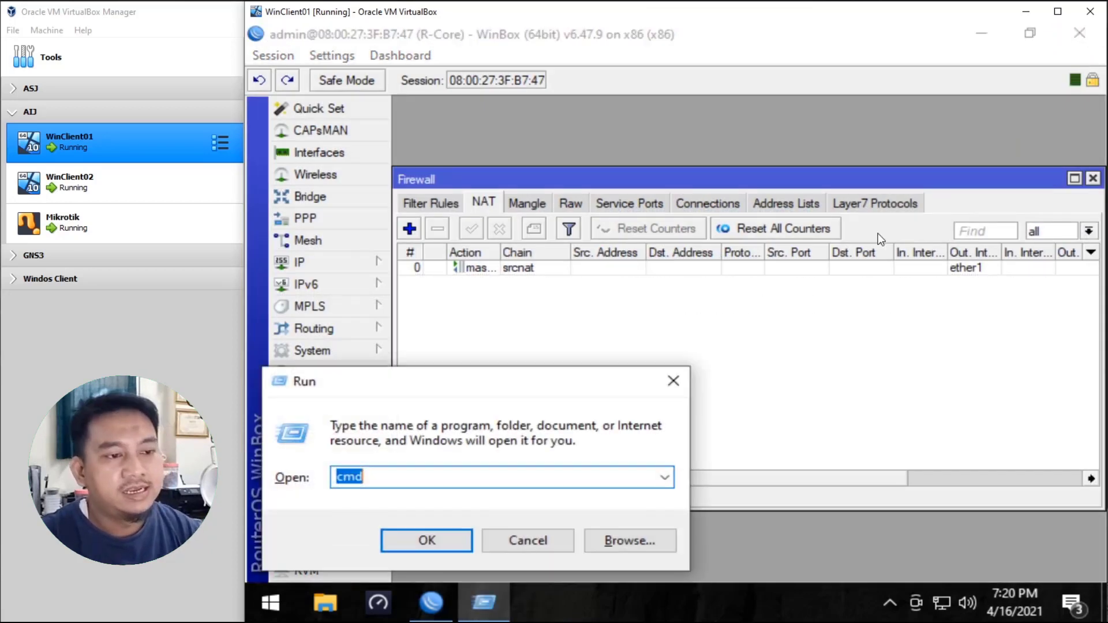
key(Return)
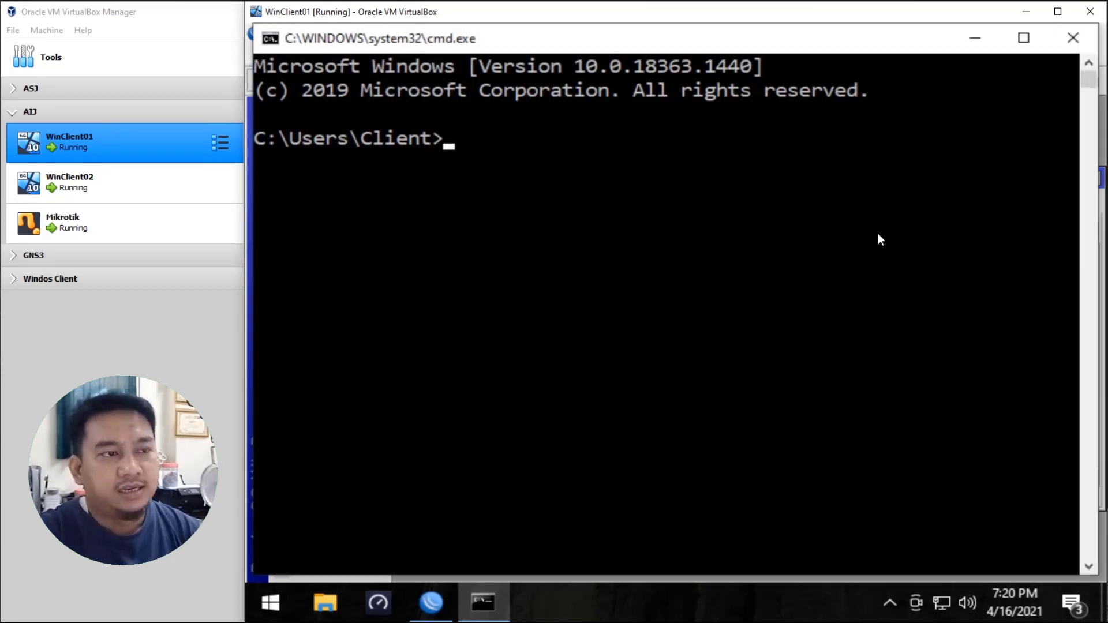
text(ping )
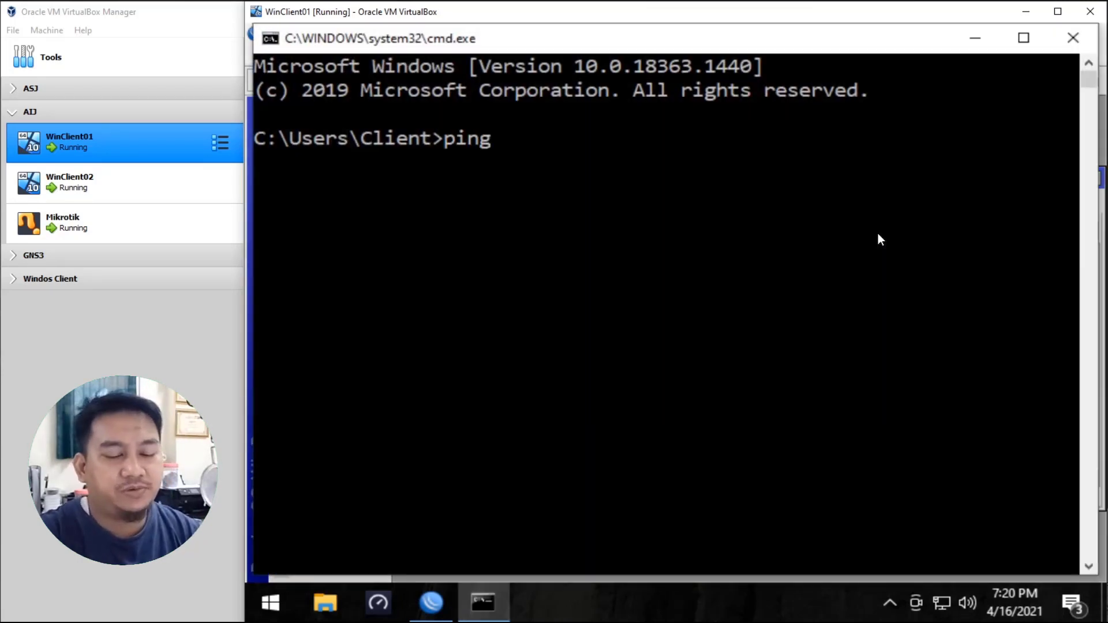
text(192.168)
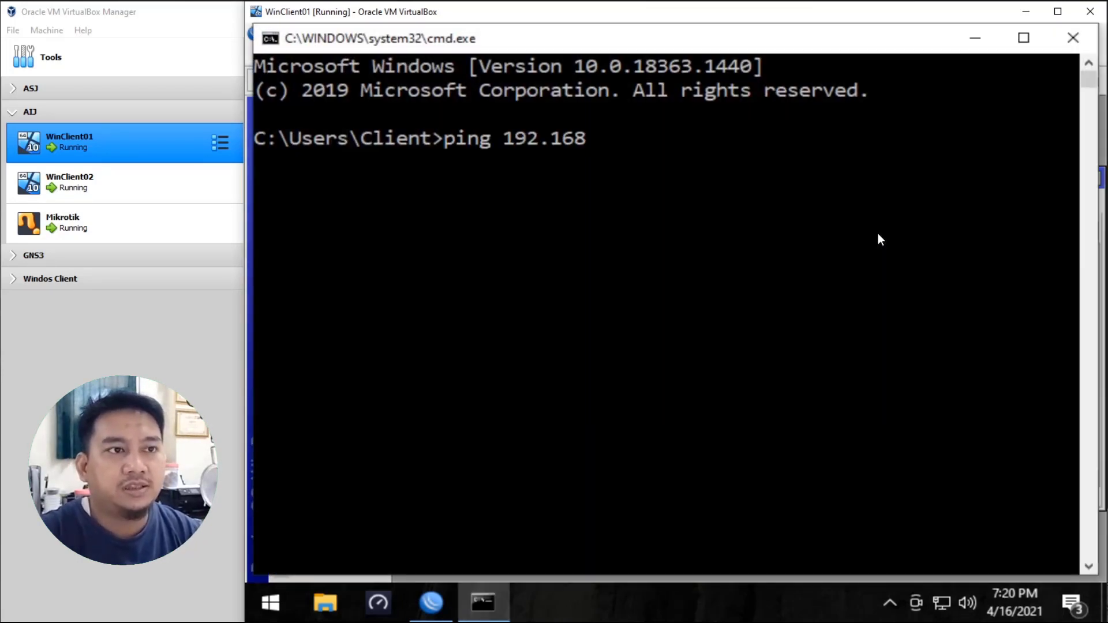
text(.1.1)
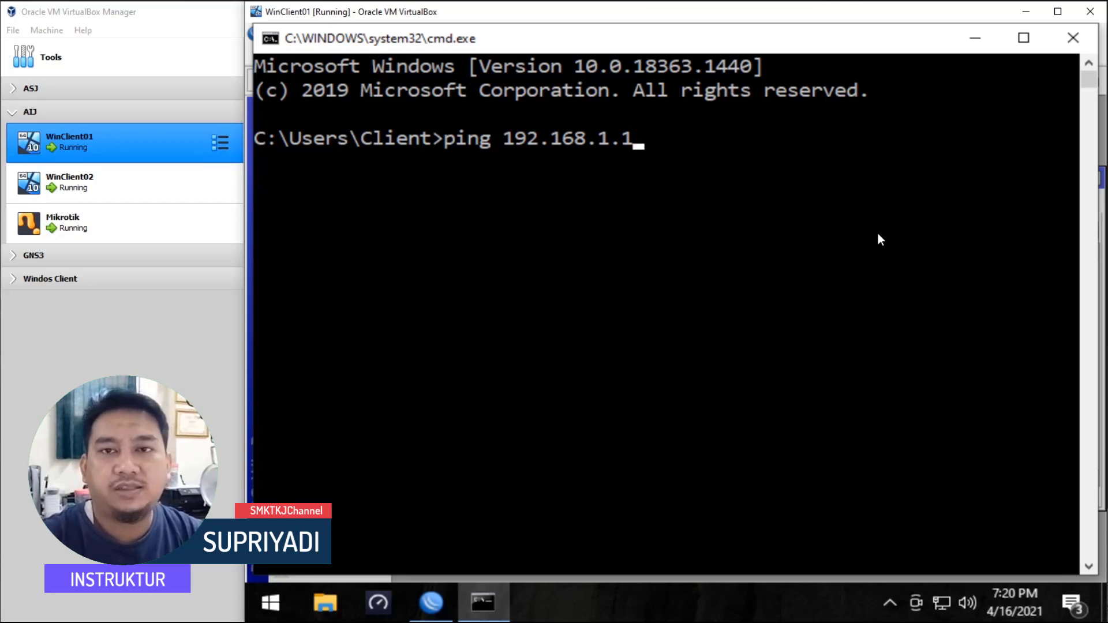
key(Return)
key(ctrl+c)
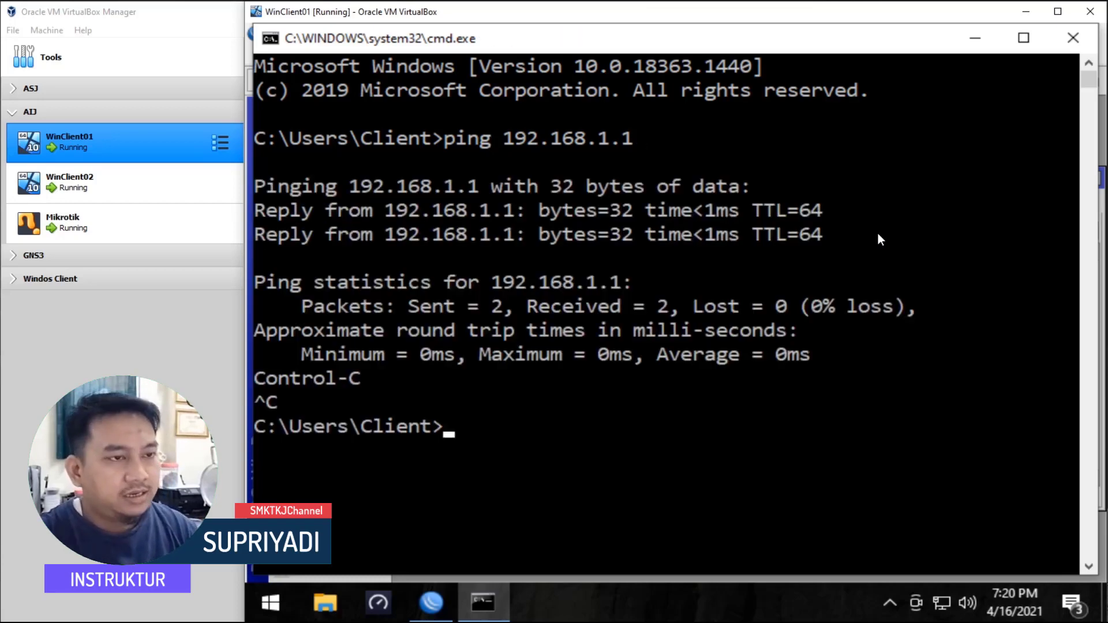
Ping 10.0.2.2 from the Windows client to test the path beyond the router, and stop the ping
text(ping)
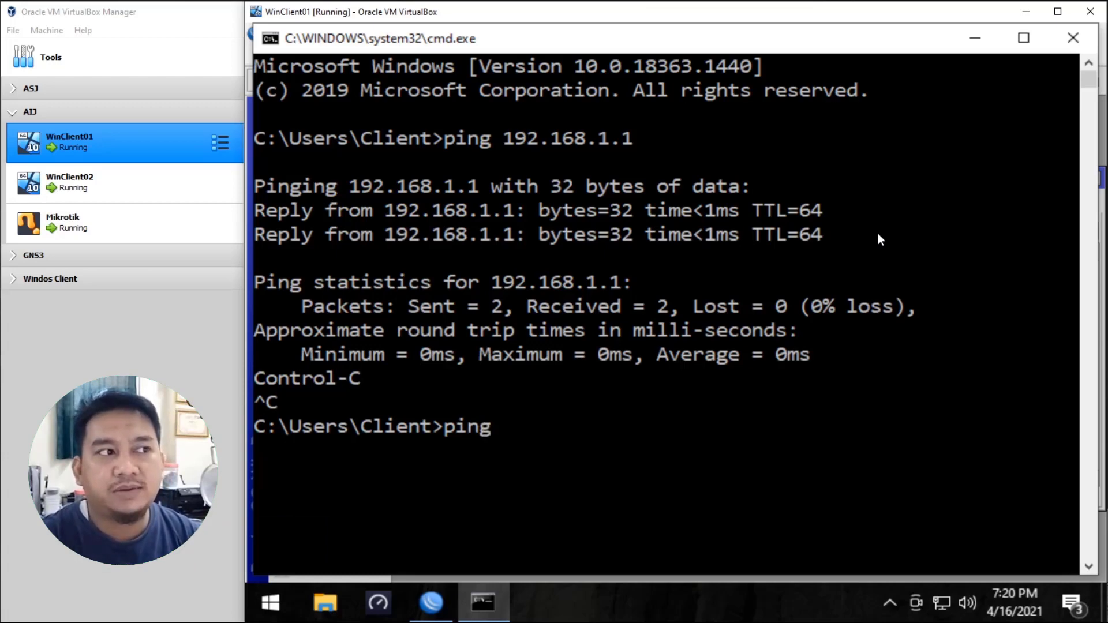
text(1)
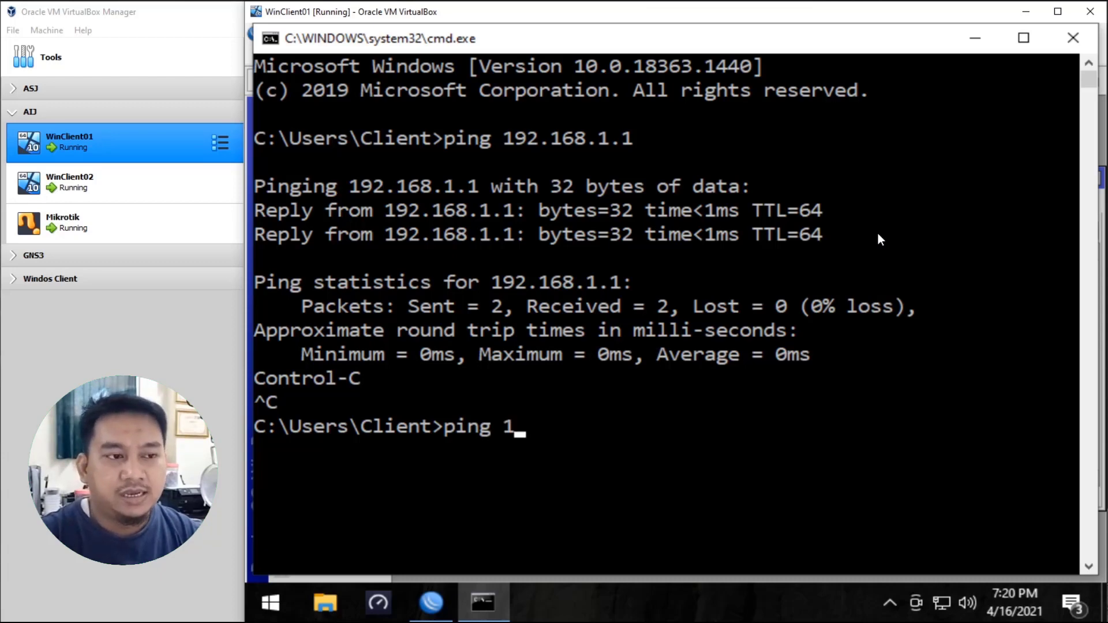
text(0.0.2.2)
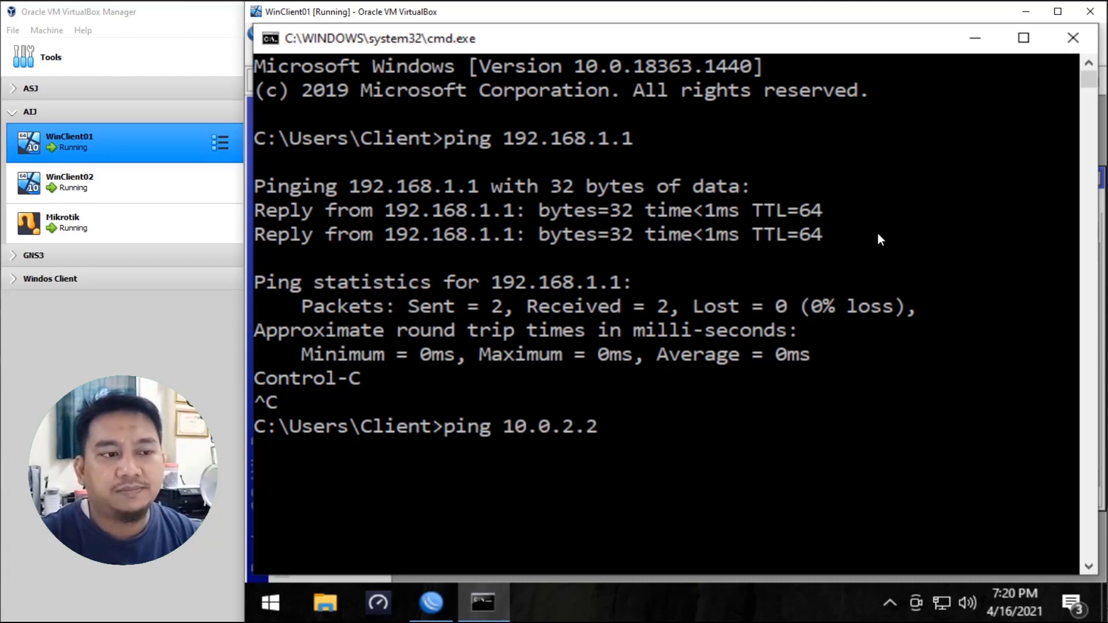
key(Return)
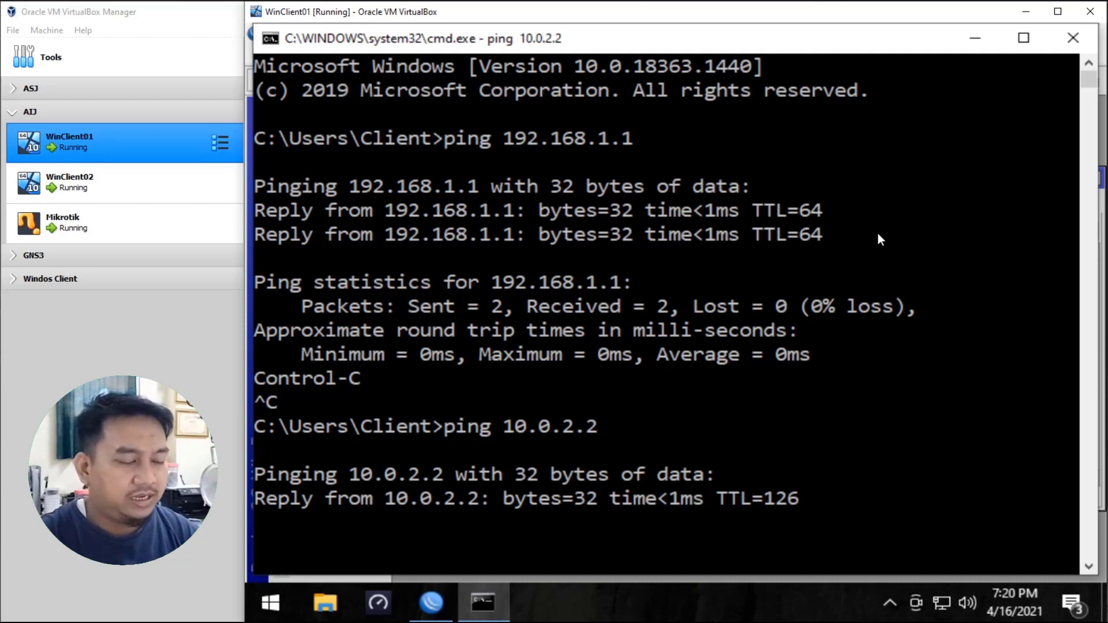
key(ctrl+c)
Ping the public address 8.8.8.8 to test internet connectivity, and stop the ping
text(pi)
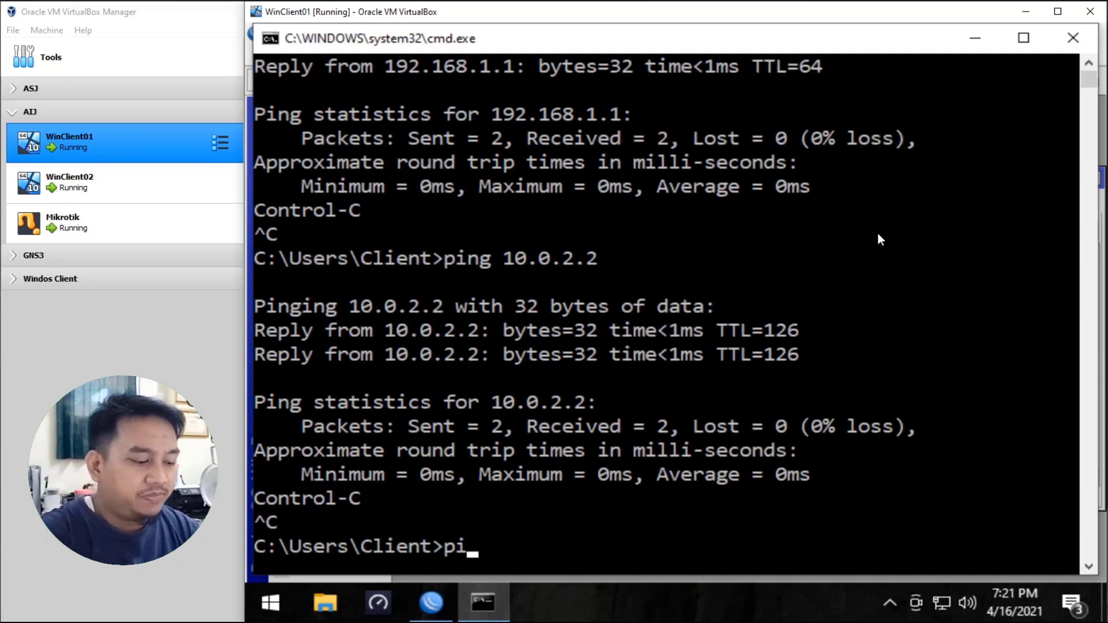
text(ng 8.8.8.8)
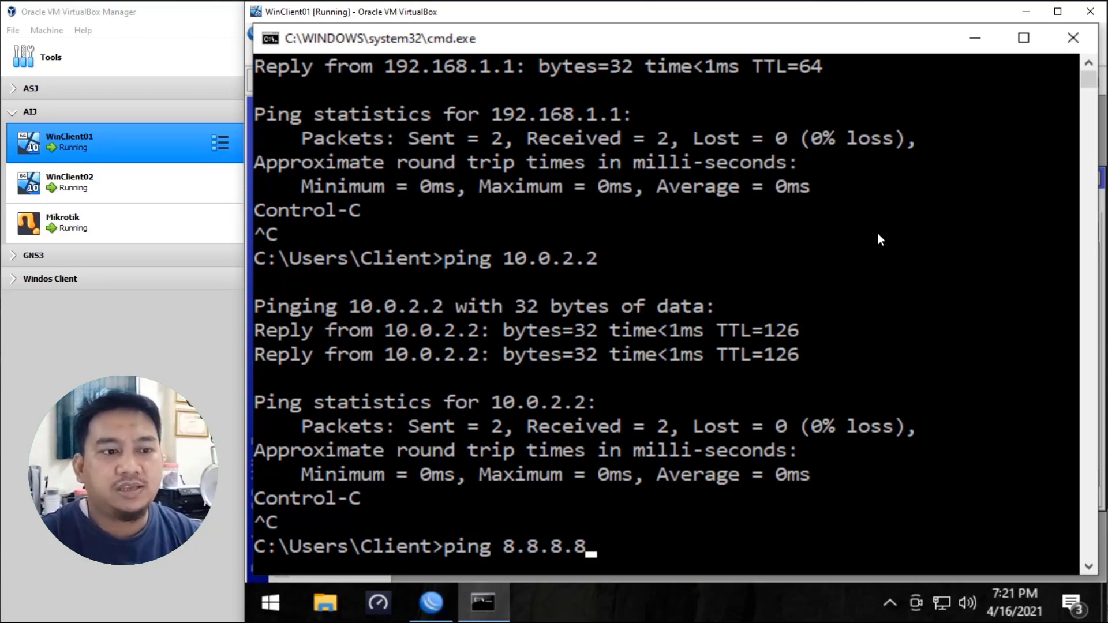
key(Return)
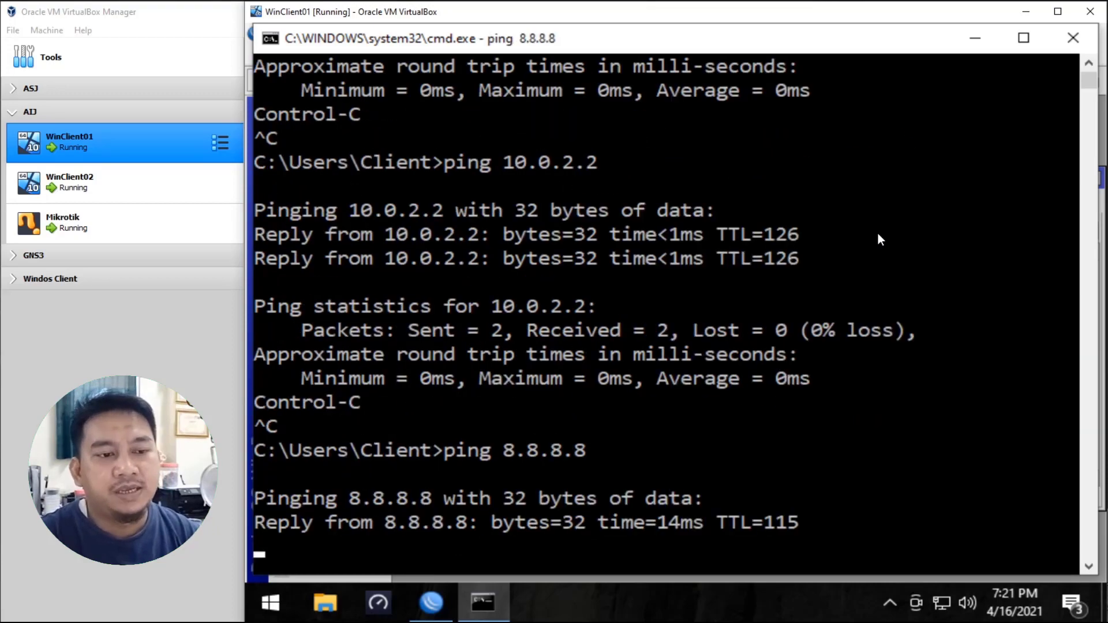
key(ctrl+c)
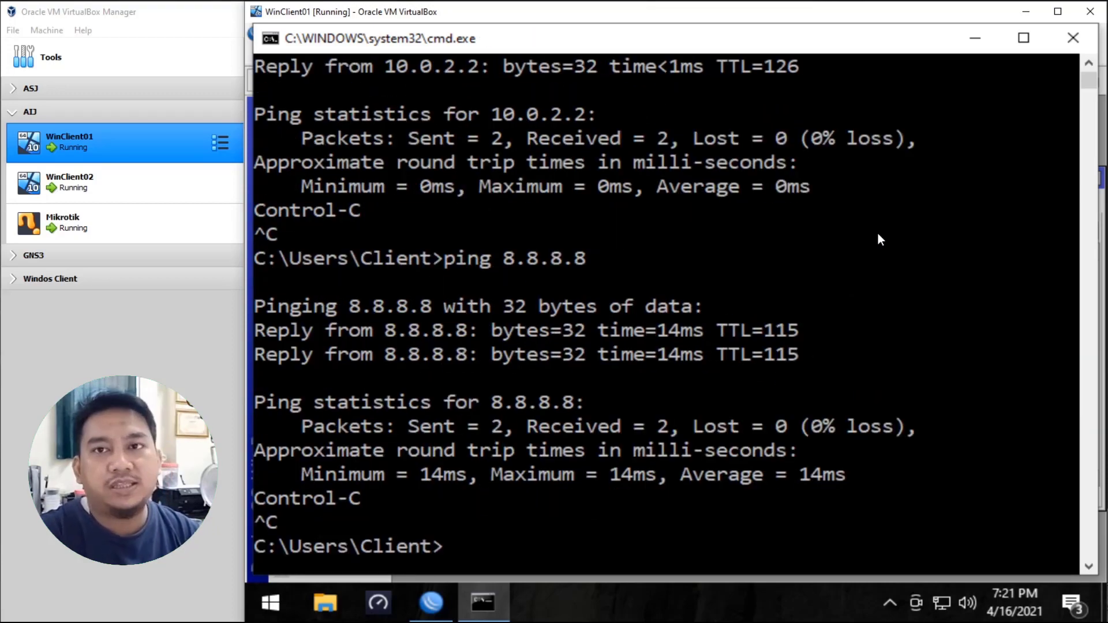
Ping google.com to test DNS name resolution, and close the Command Prompt
text(ping)
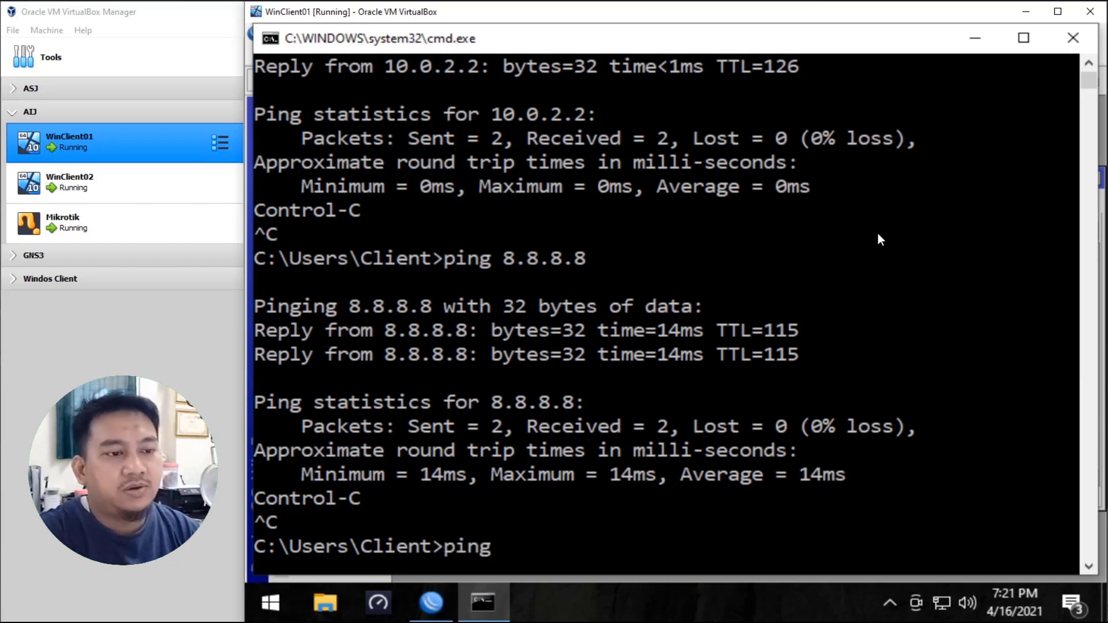
text( google.com)
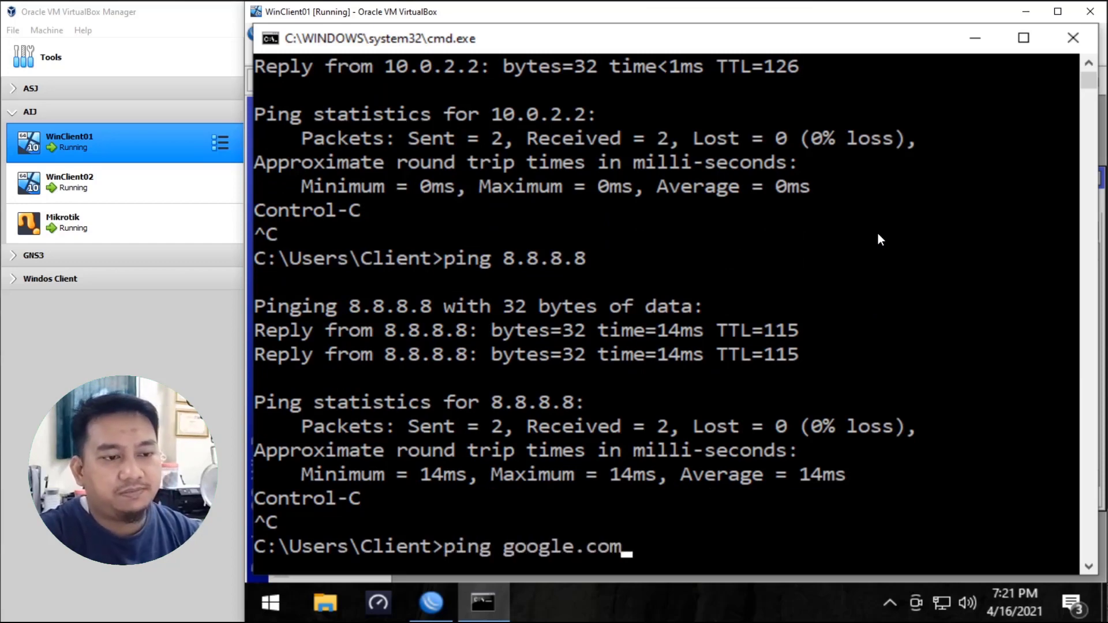
key(Return)
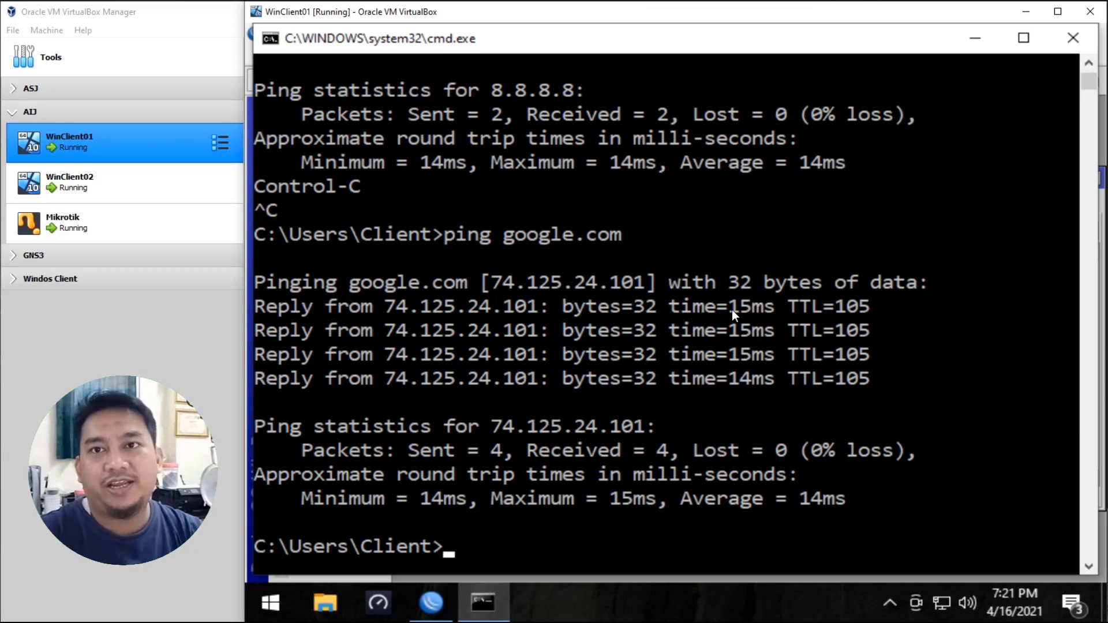
click(1089, 52)
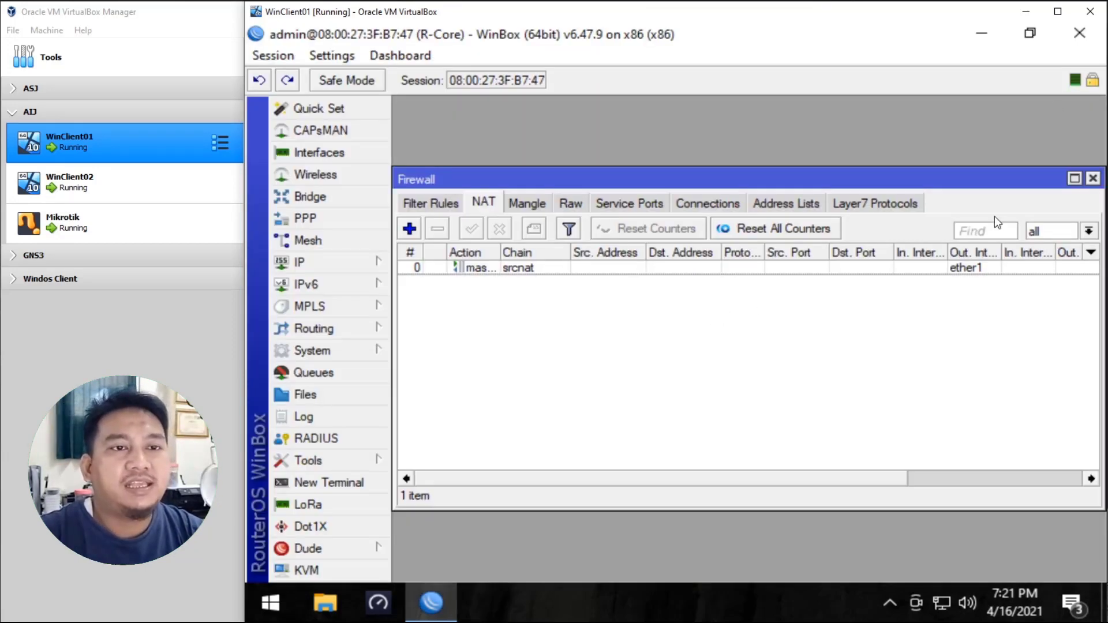
Close the Firewall window and open a new router terminal at its command prompt
click(1089, 181)
click(917, 190)
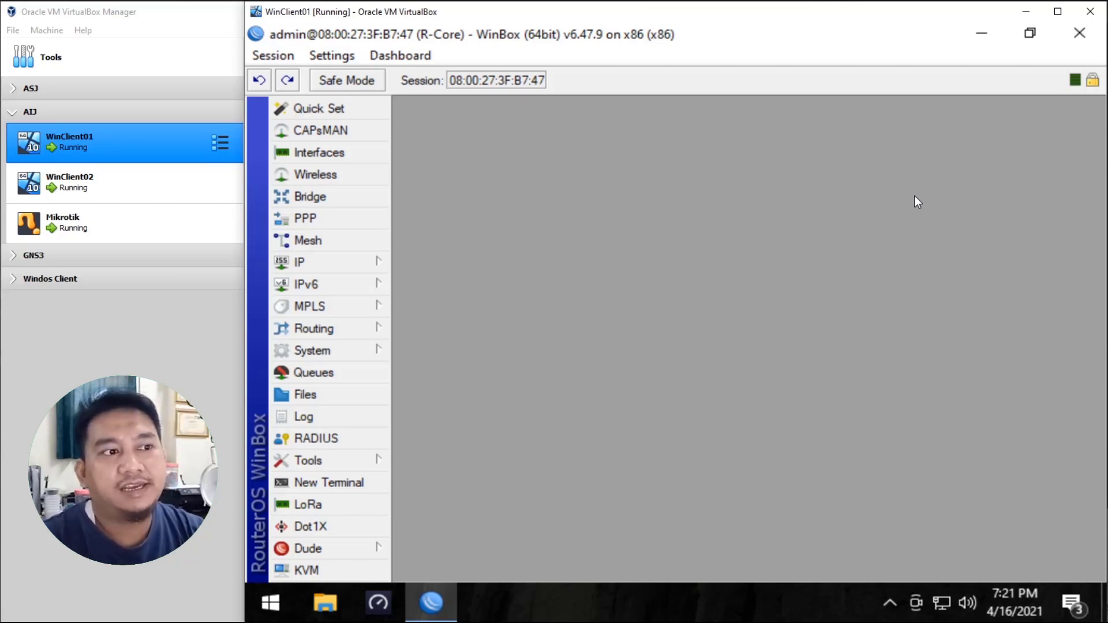
click(322, 487)
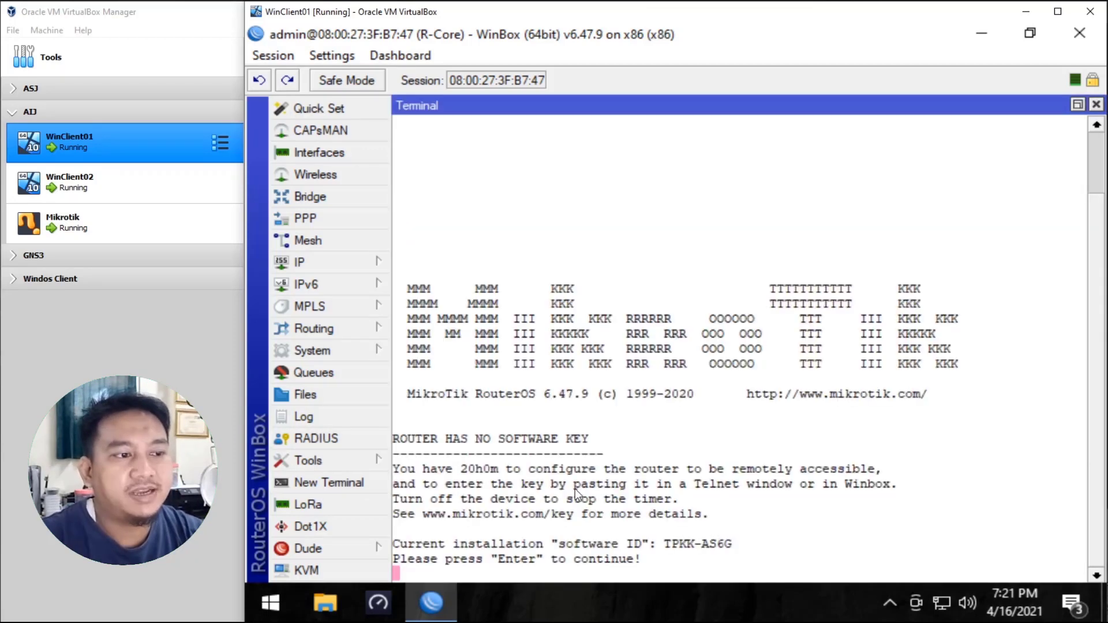
key(Return)
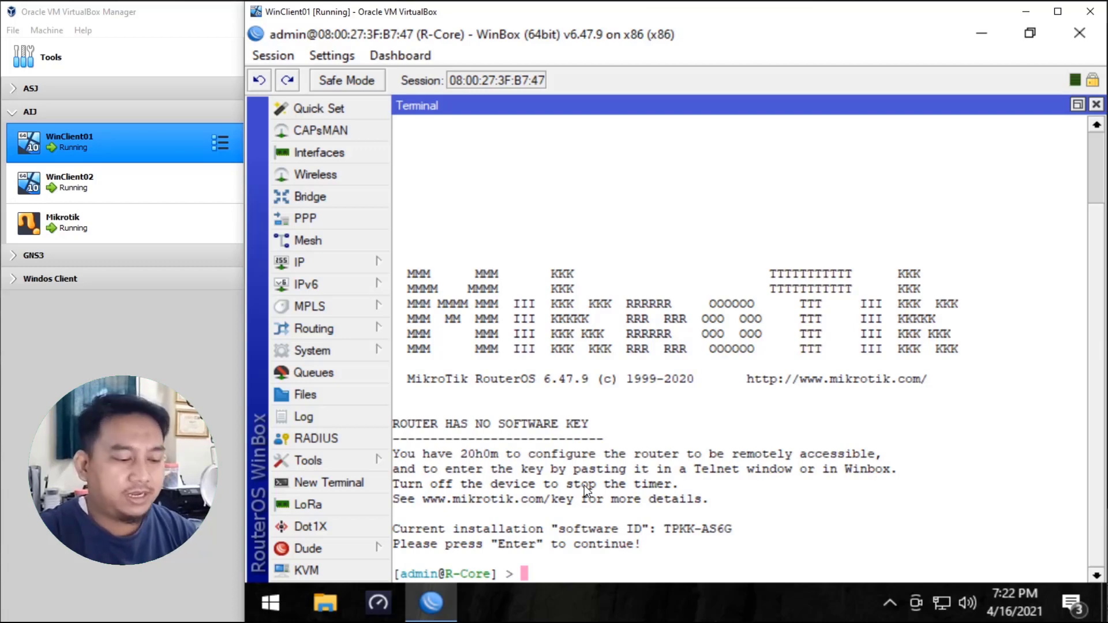
Begin a "queue simple add" command in the router terminal with the name Client-01 and a target parameter
text(qyu)
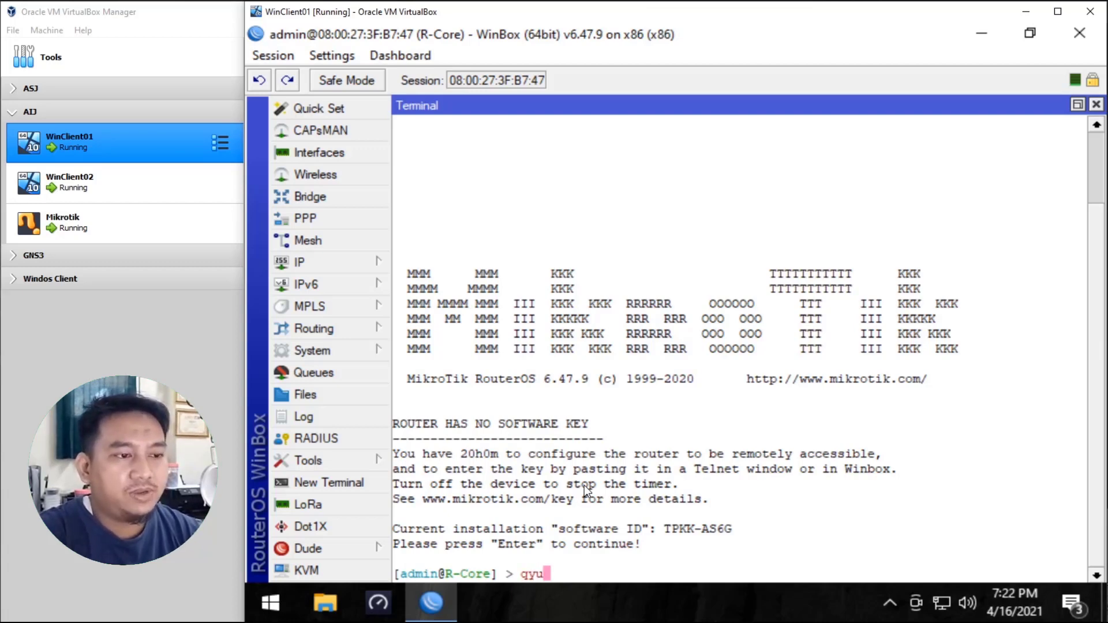
key(BackSpace)
key(BackSpace)
text(ueue )
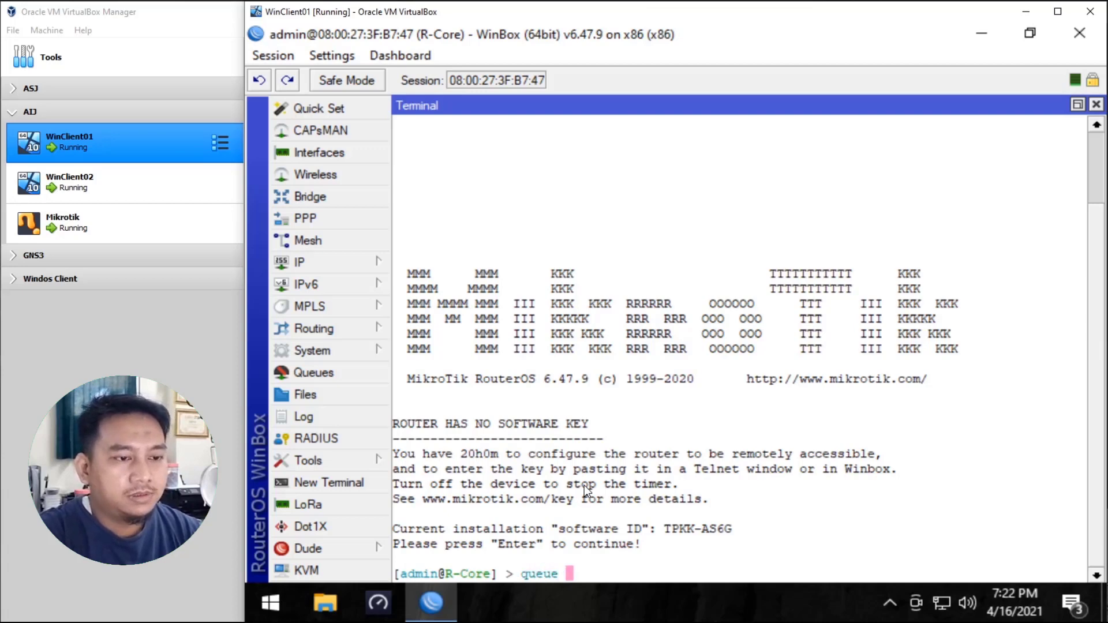
text(simple ad)
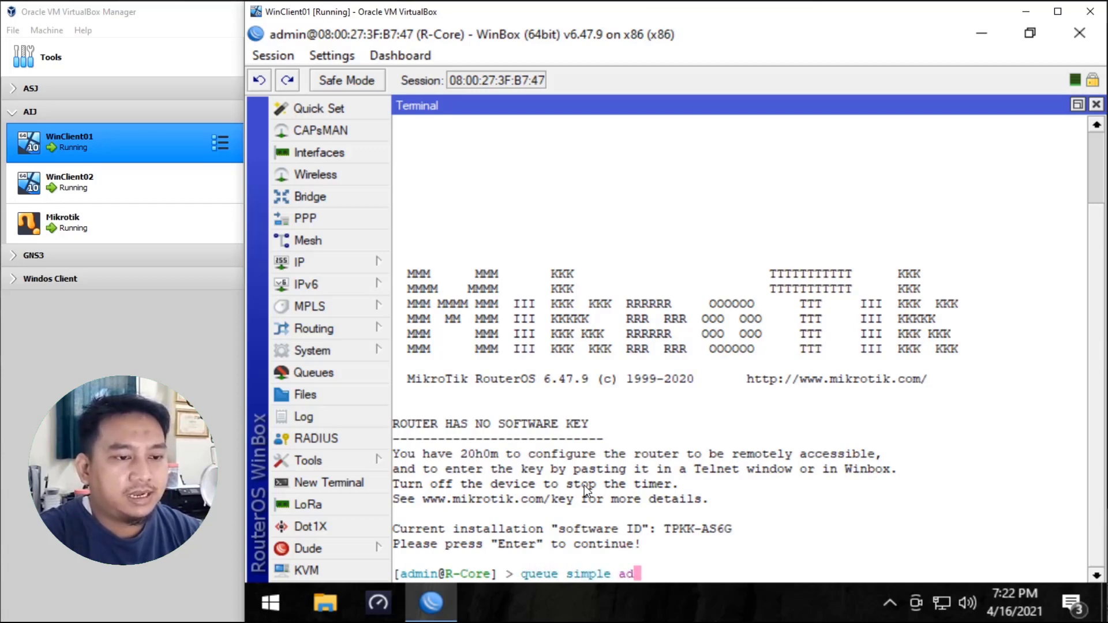
text(d name=)
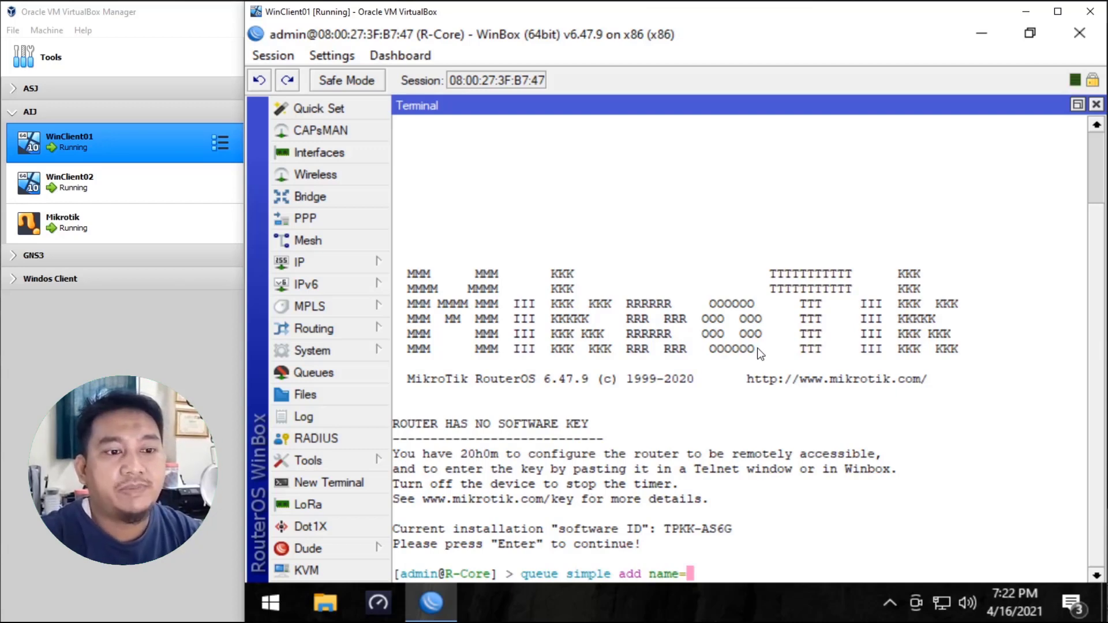
text(cli)
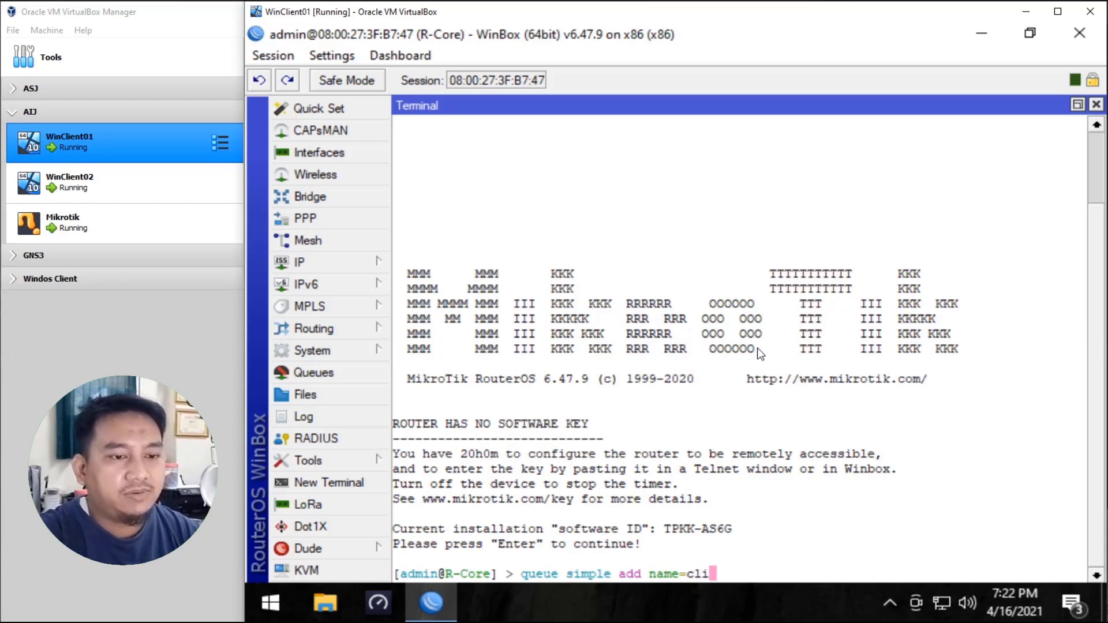
key(BackSpace)
key(BackSpace)
key(BackSpace)
text(Client-0)
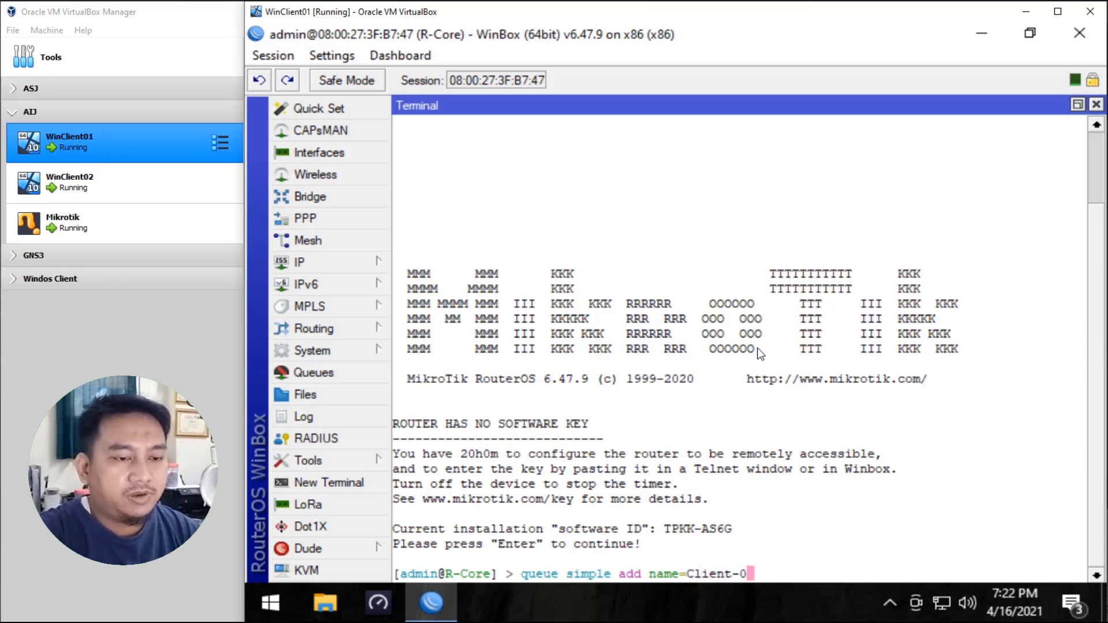
text(1 target=)
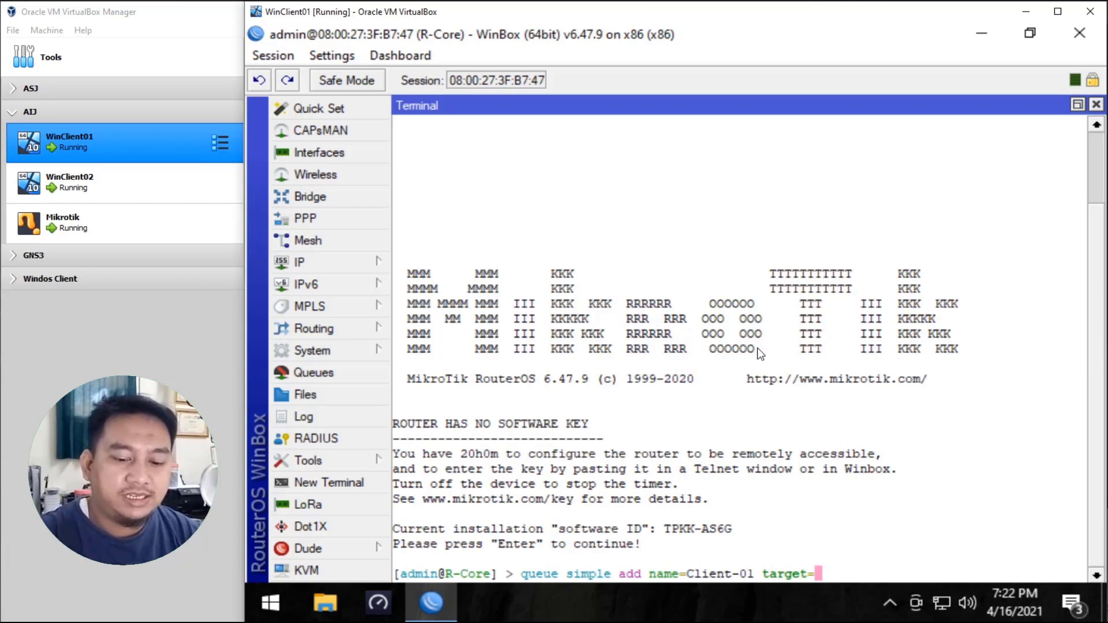
Set the target in the Client-01 queue command to 192.168.1.2
text(192.1686.)
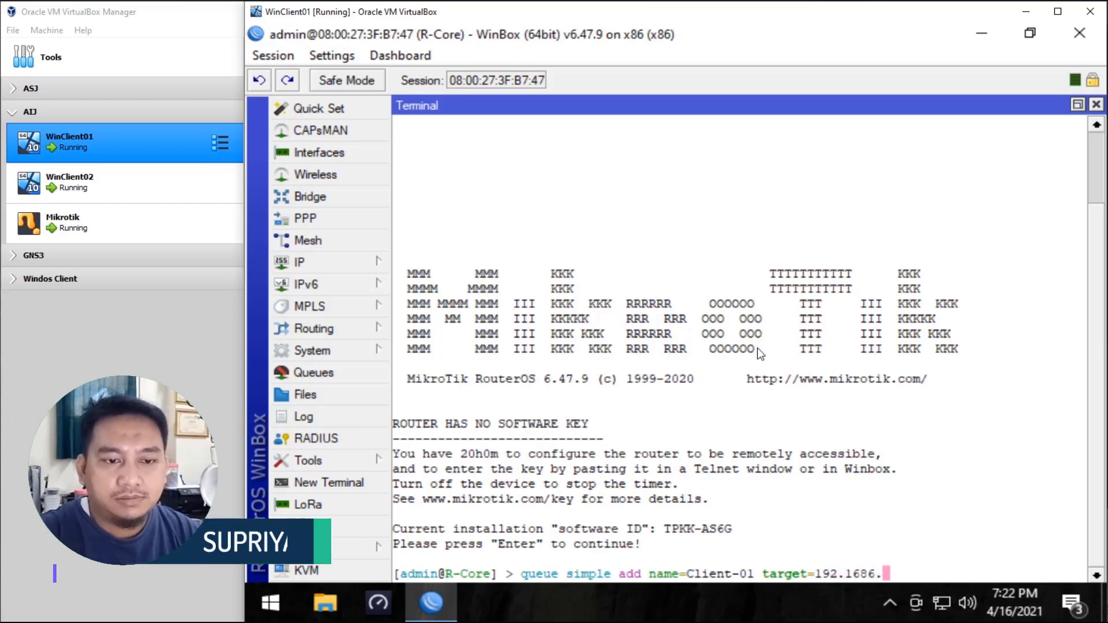
key(BackSpace)
key(BackSpace)
text(.1.2)
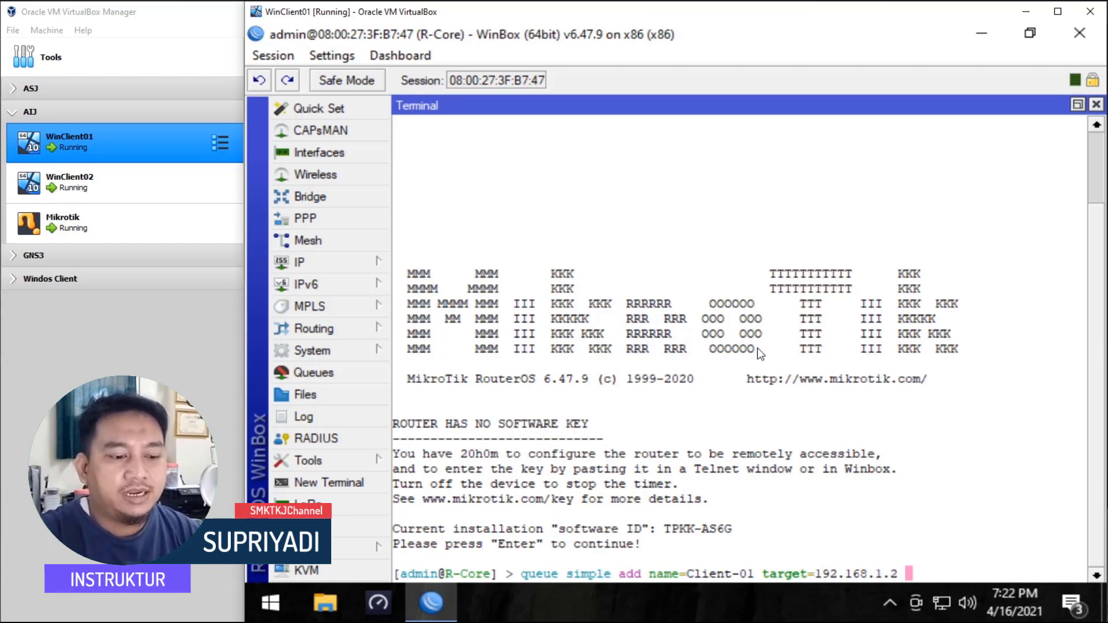
text( time=)
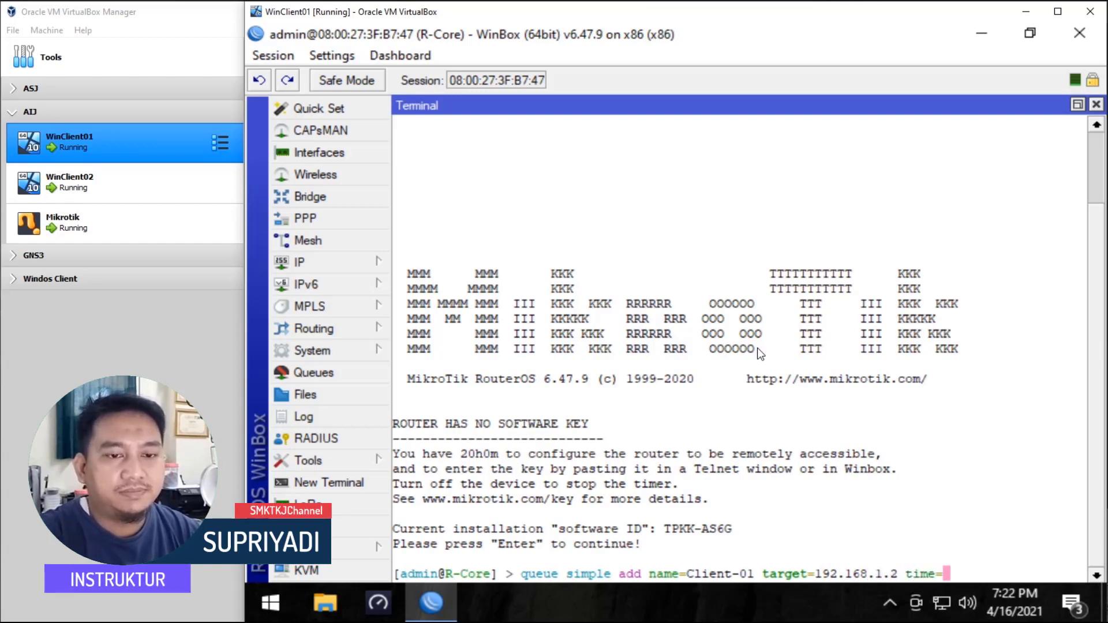
key(BackSpace)
key(BackSpace)
key(BackSpace)
Complete the Client-01 queue command with total-max-limit=1M and run it
text(tot)
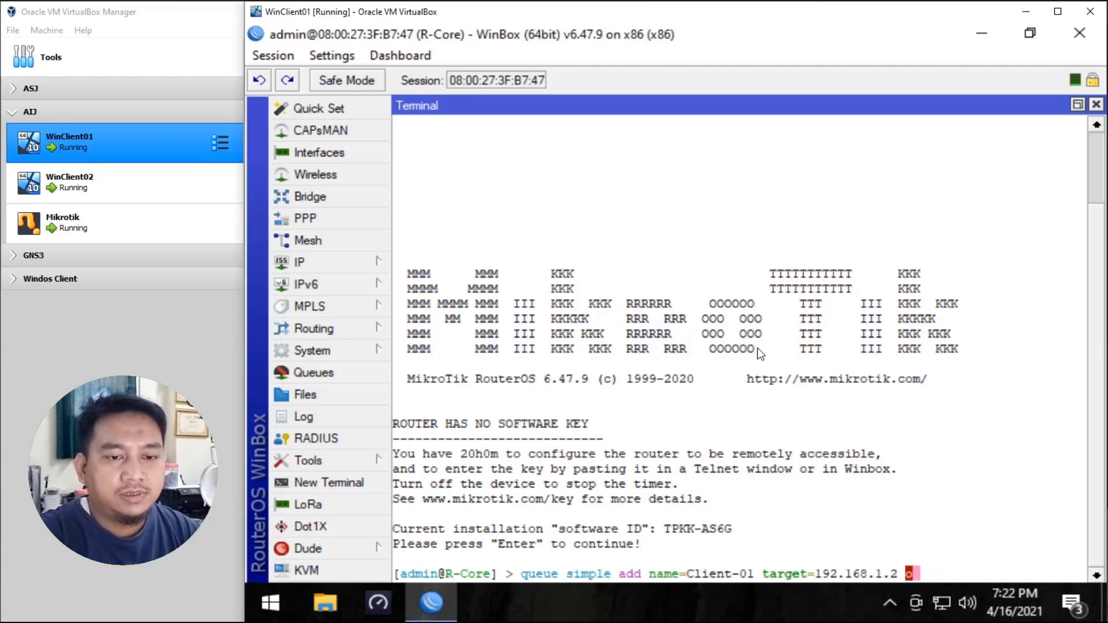
text(al-m)
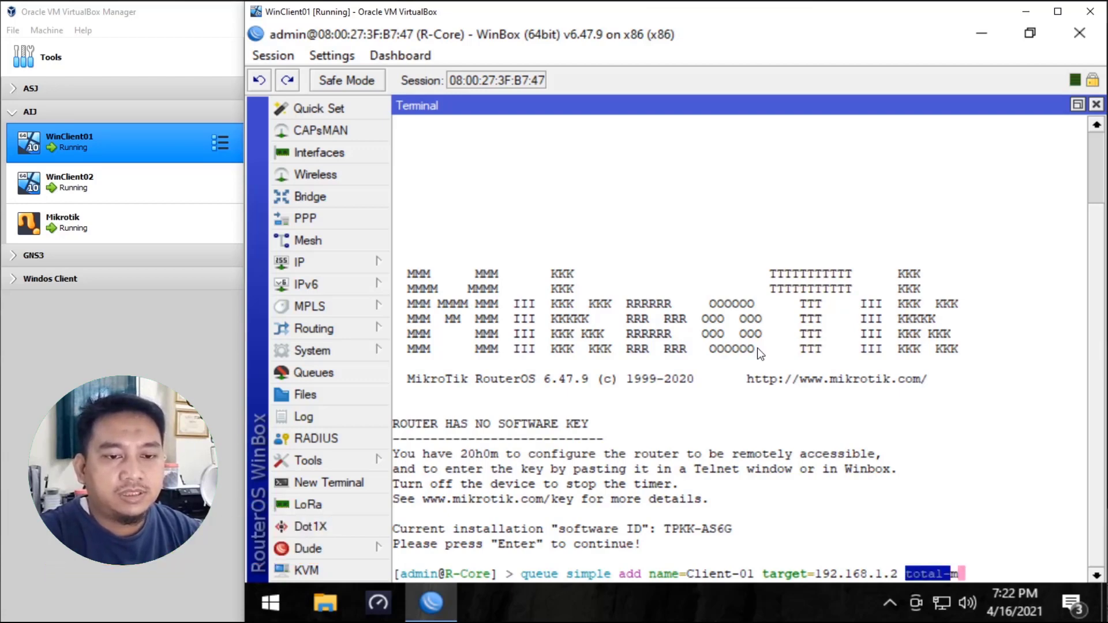
key(Tab)
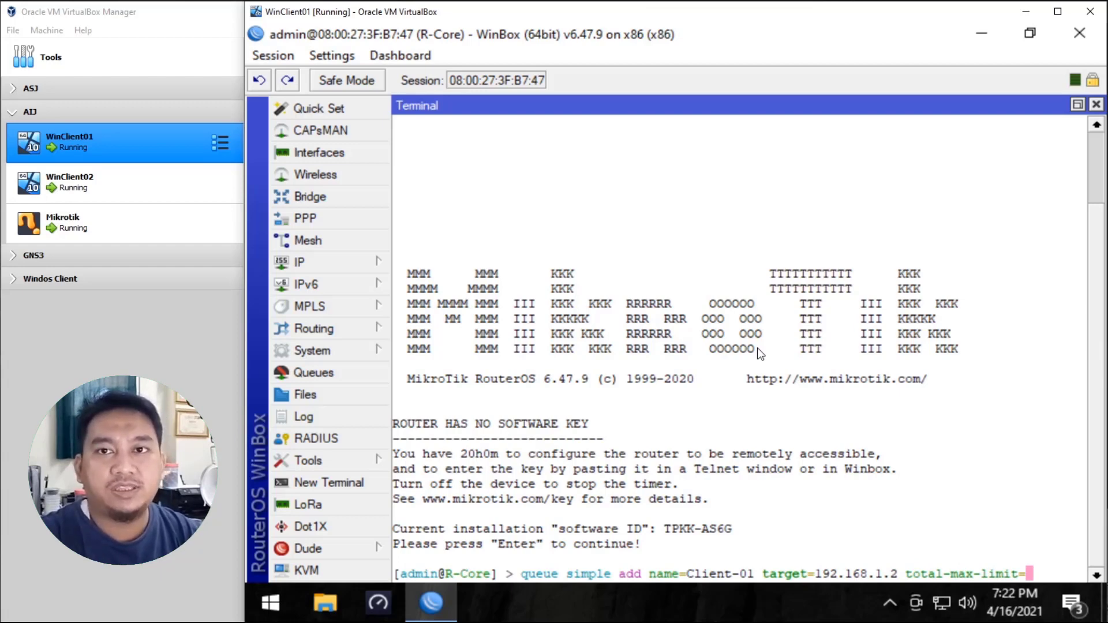
text(1M)
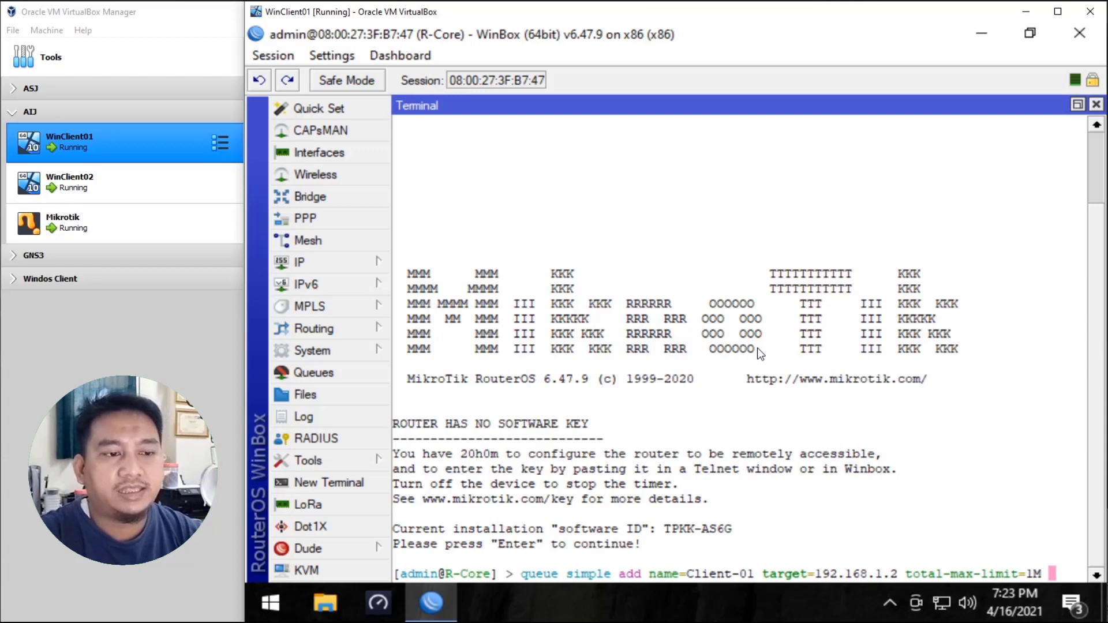
key(Return)
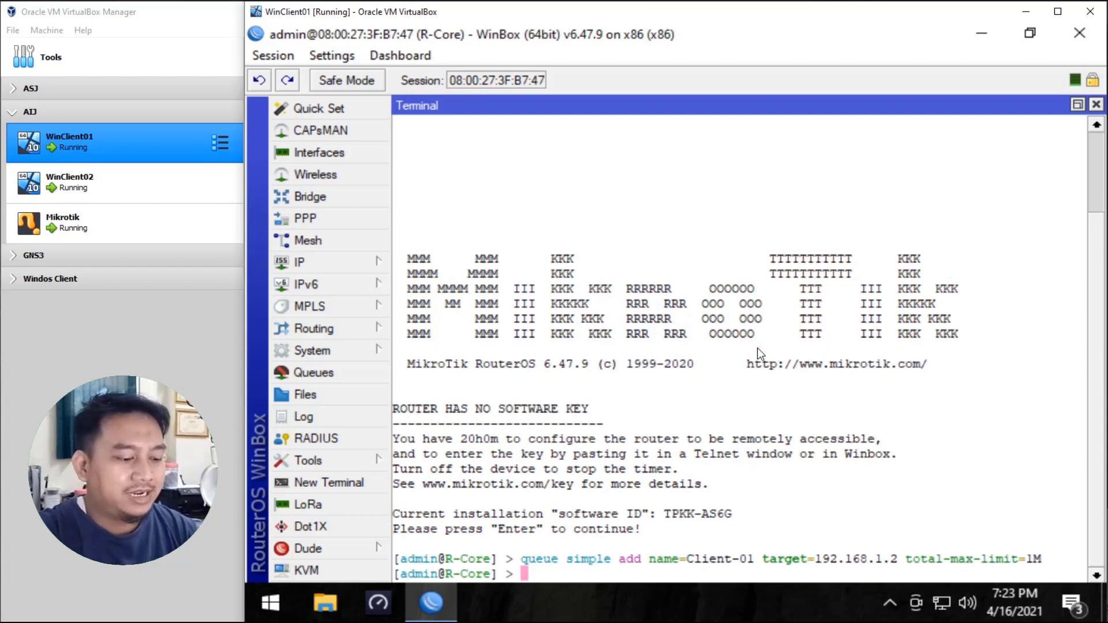
List the router's simple queues with the "queue simple print" command
text(qu)
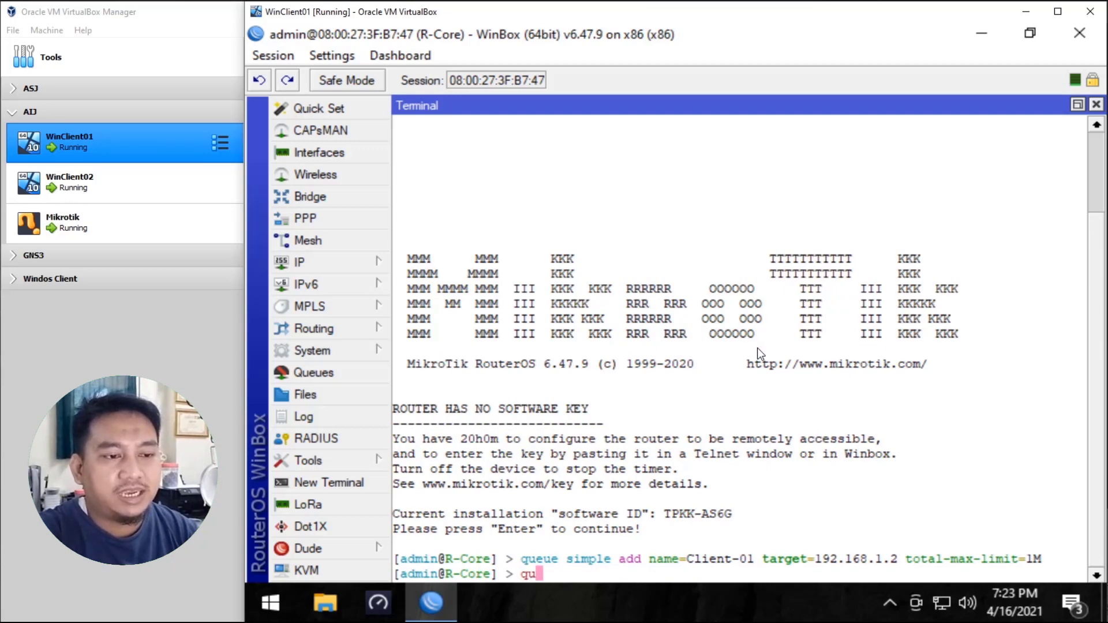
text(eue simple print)
key(Return)
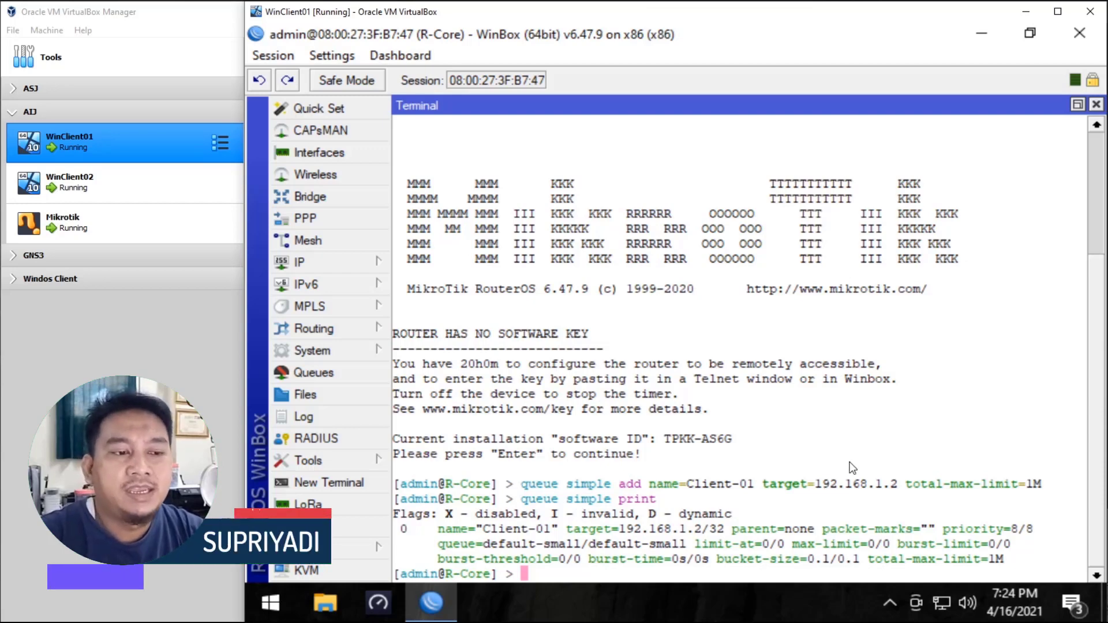
Close the terminal and start a new simple queue named Client-02 with target 192.168.1.3
click(1096, 105)
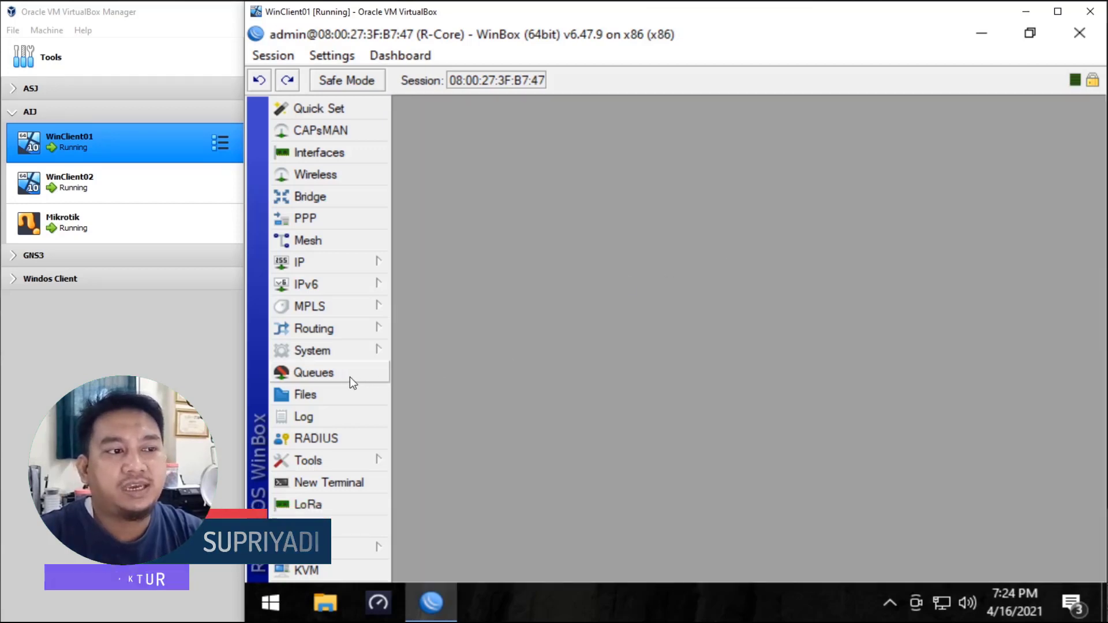
click(321, 375)
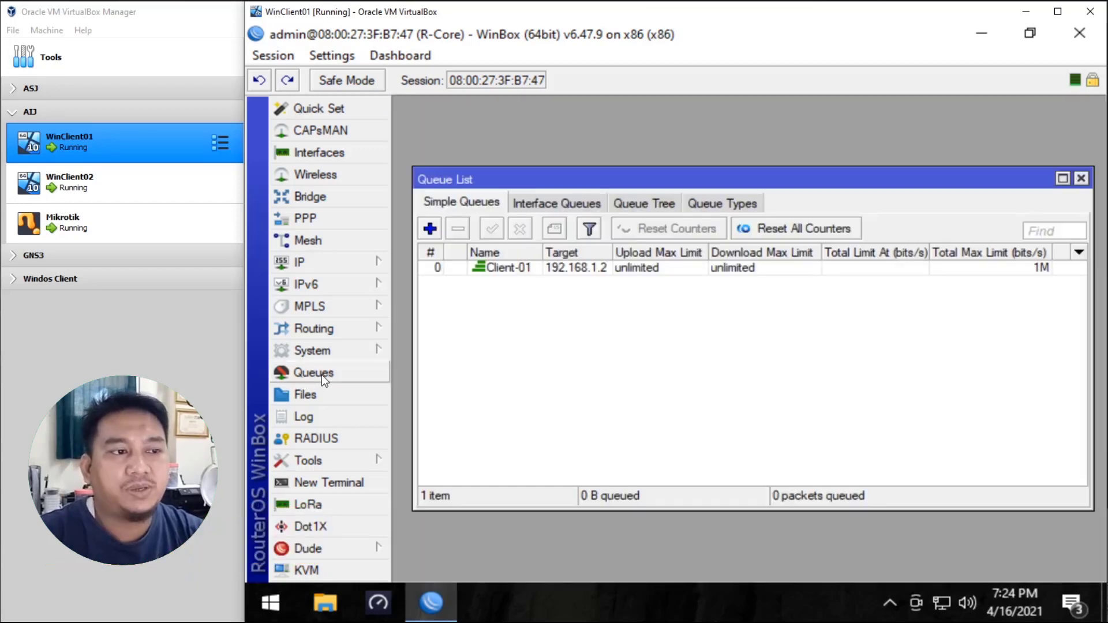
click(430, 228)
click(659, 226)
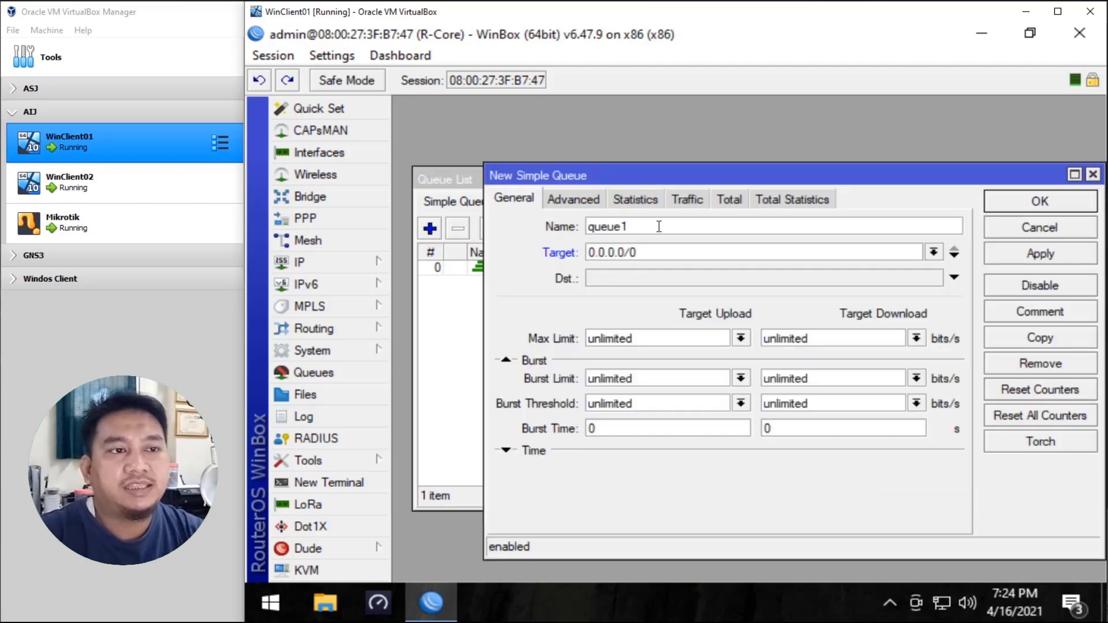
drag(674, 228, 570, 228)
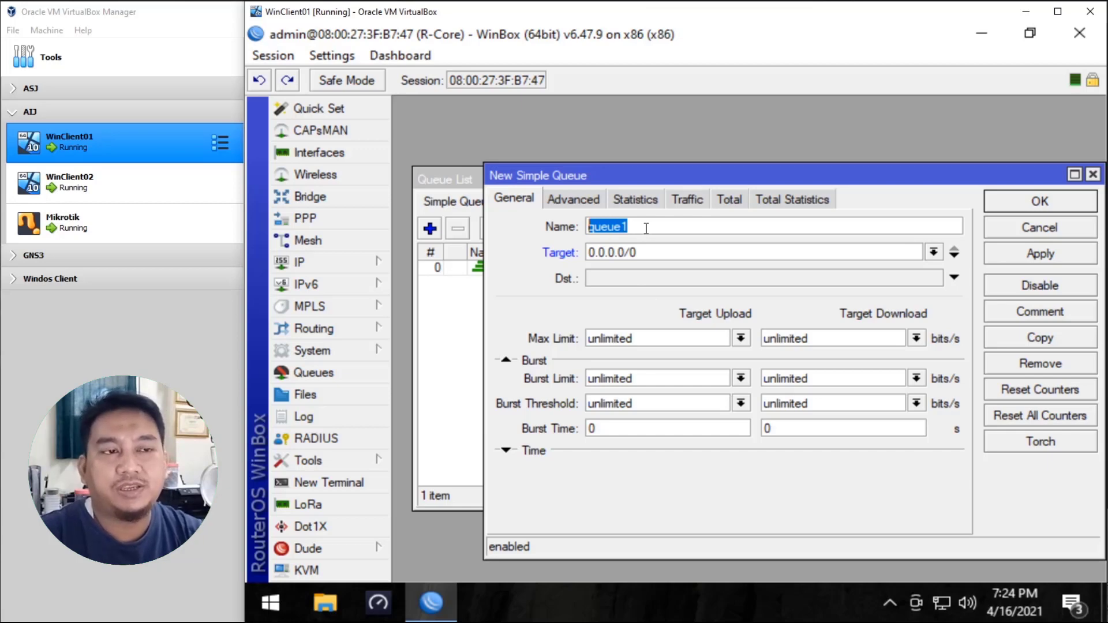
text(Cl)
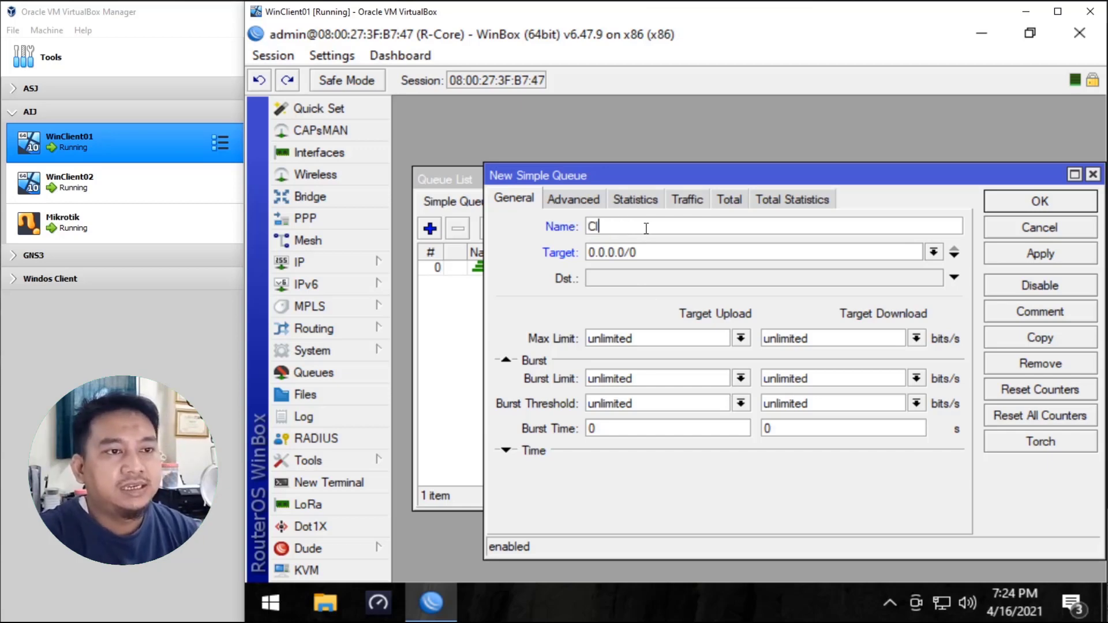
text(ient-02)
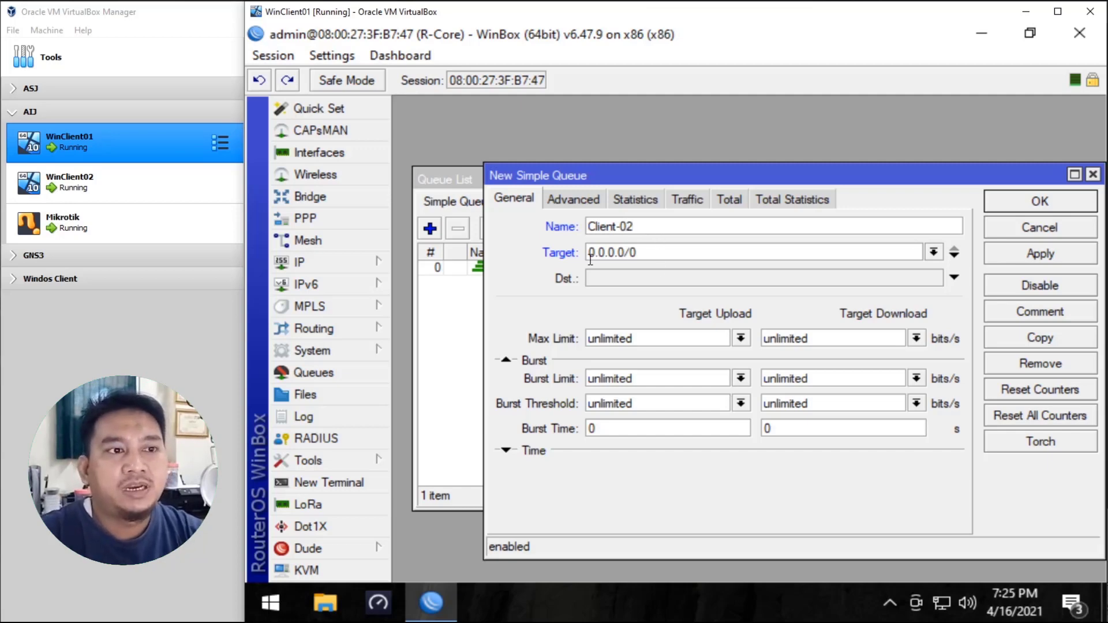
drag(663, 251, 571, 258)
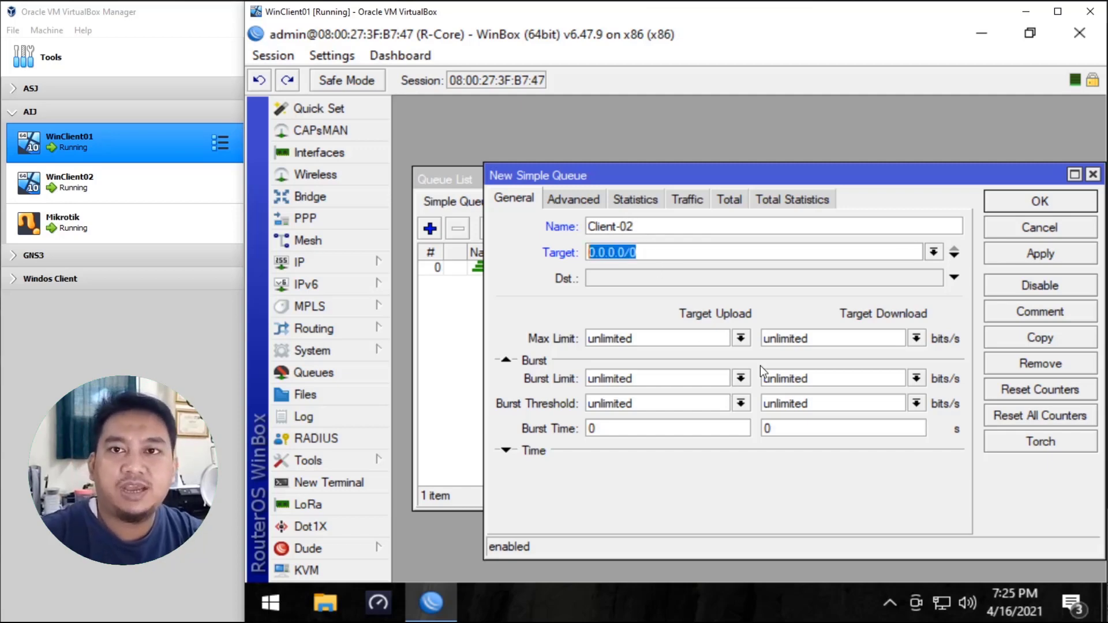
text(192.168.1.3)
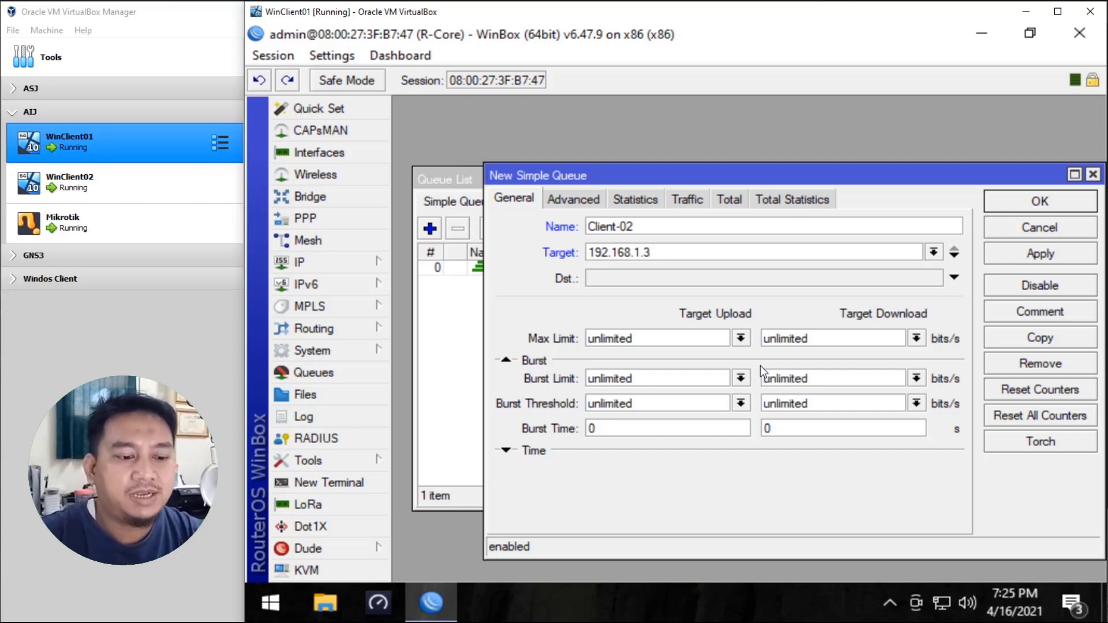
Set the Total Max Limit of the new Client-02 queue to 2M
click(729, 200)
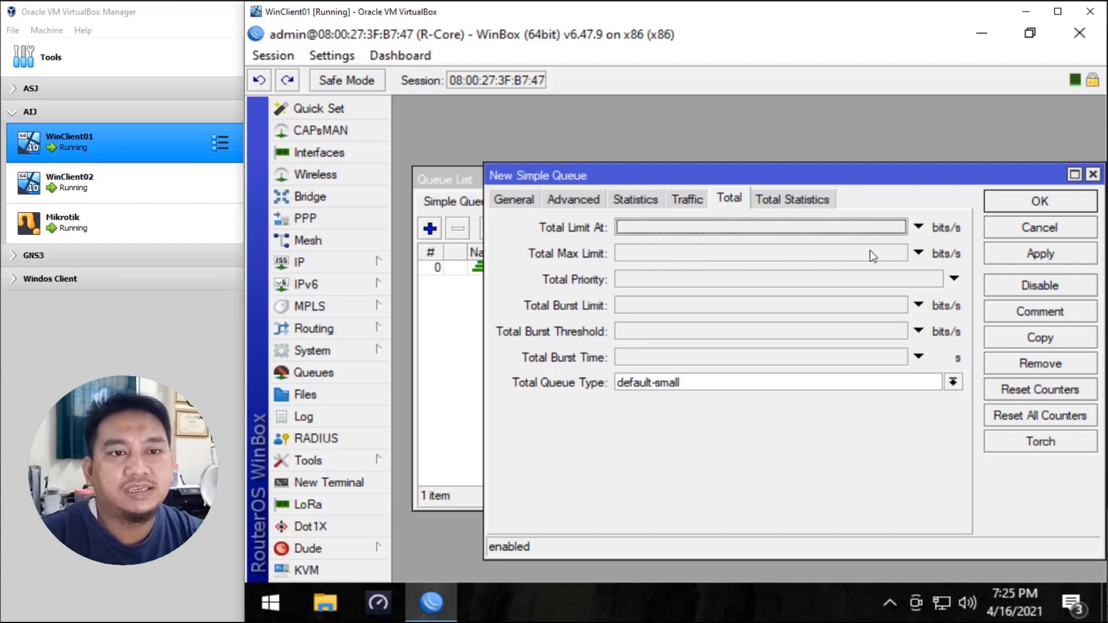
click(889, 254)
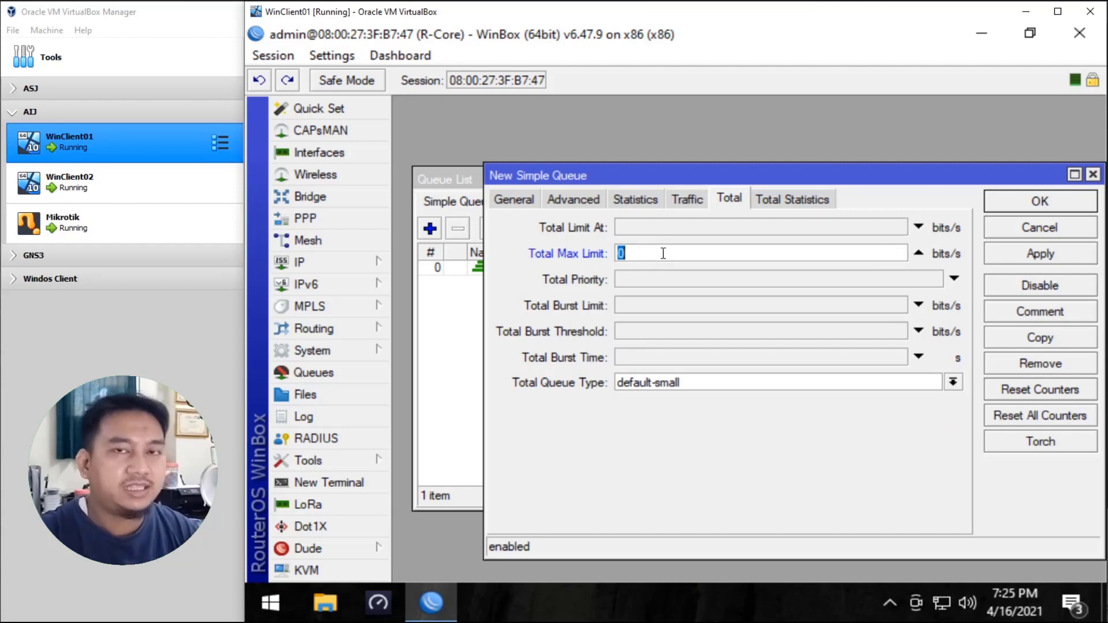
text(2m)
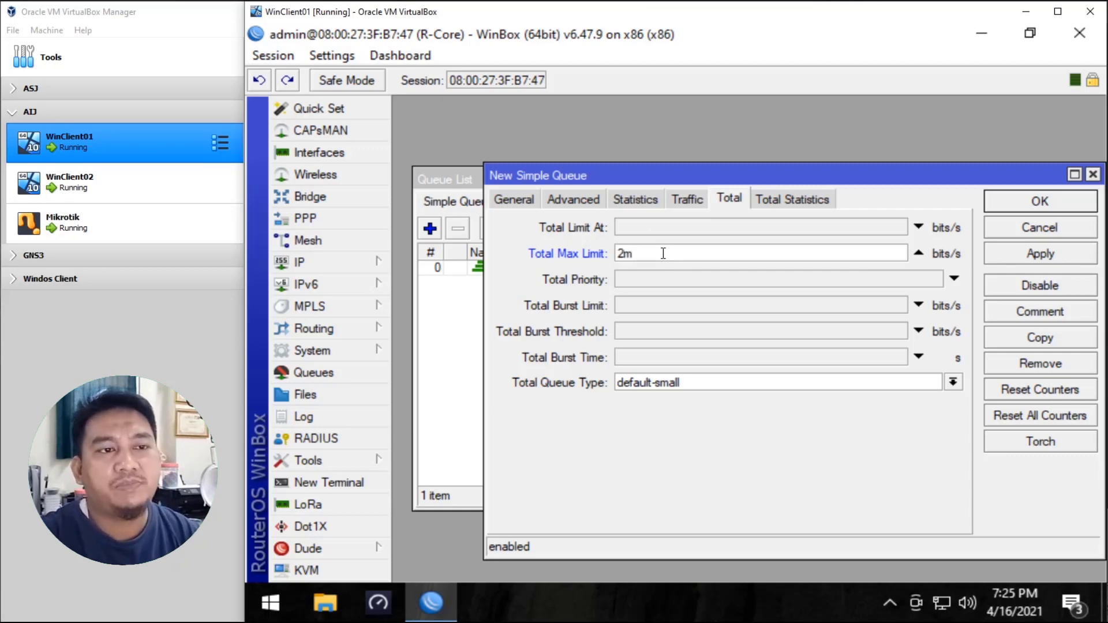
key(BackSpace)
text(M)
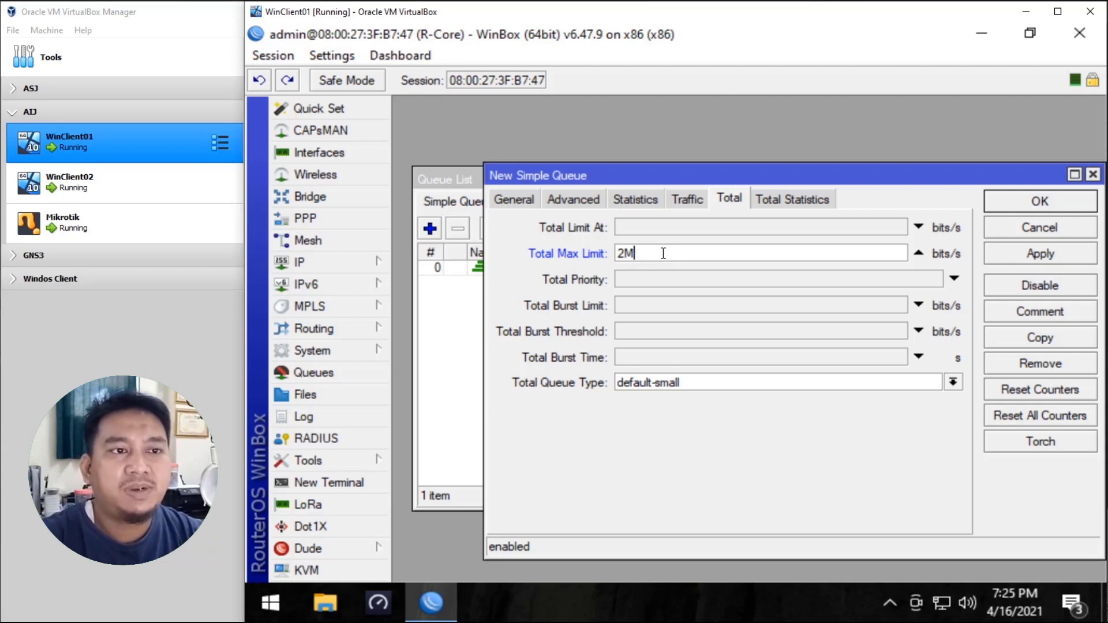
Try 512k as the Total Max Limit for the Client-02 queue
key(BackSpace)
key(BackSpace)
key(BackSpace)
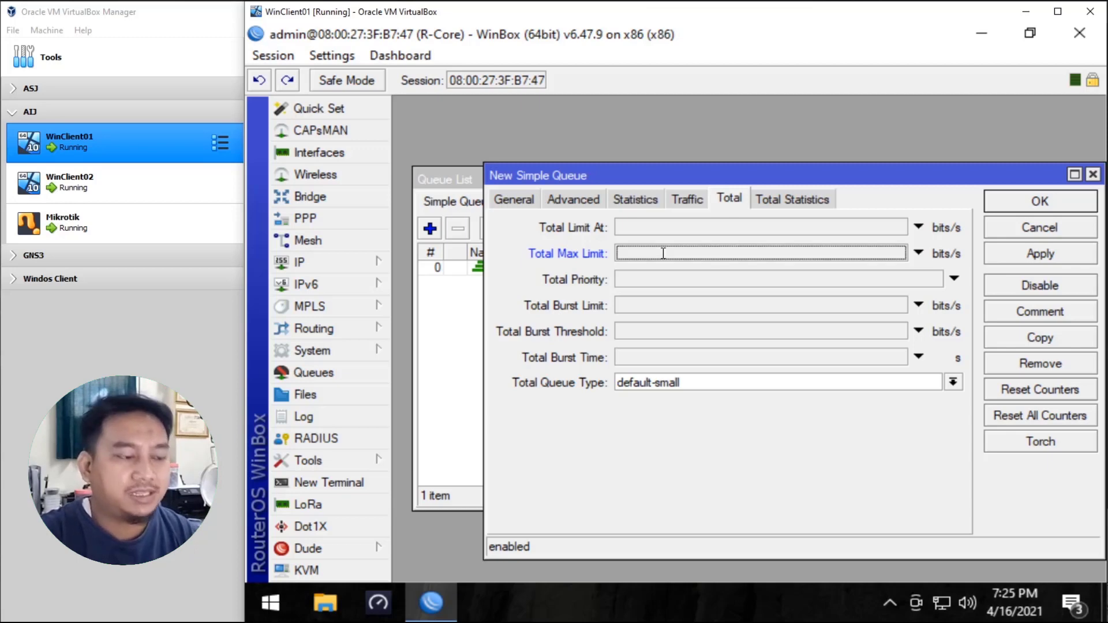
text(512)
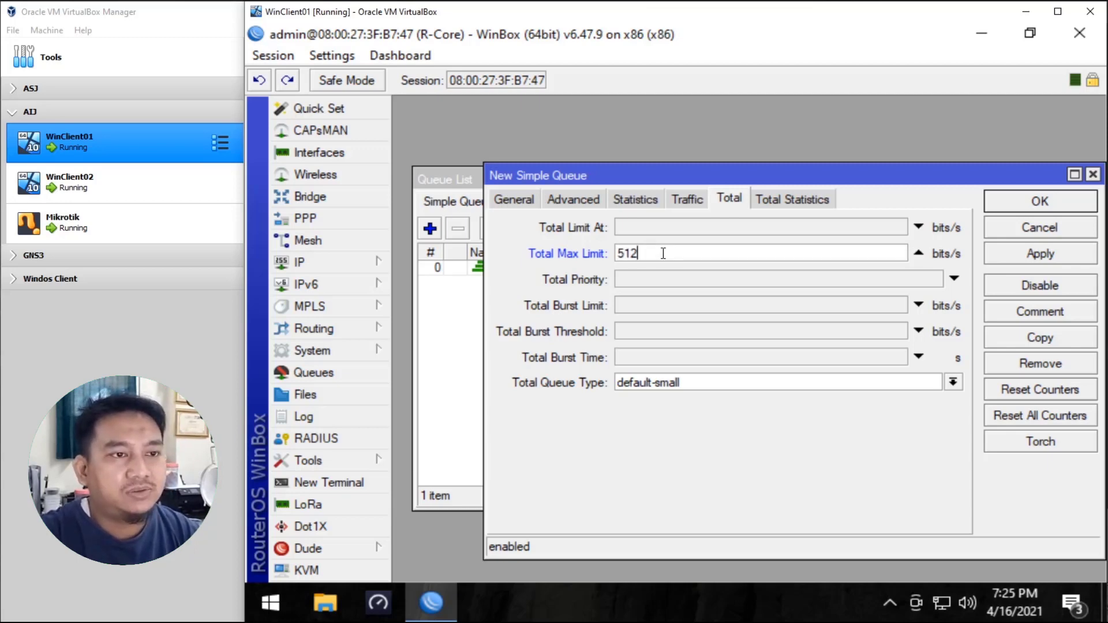
text(k)
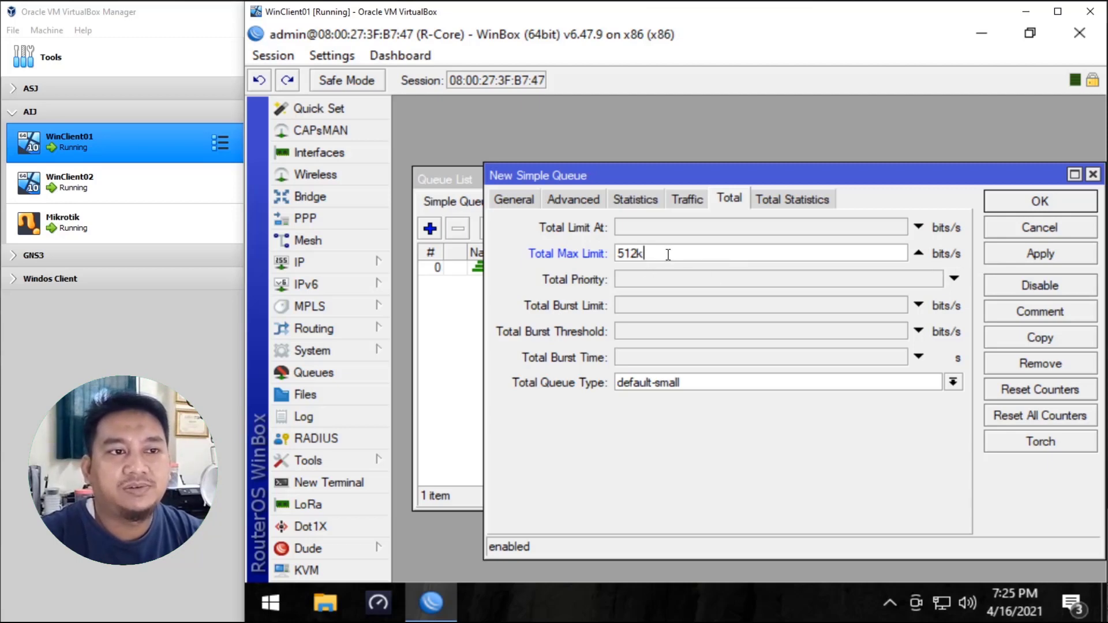
Enter 2M as the Client-02 queue's Total Max Limit, and apply and save the queue
drag(669, 254, 597, 252)
text(1)
key(BackSpace)
text(2M)
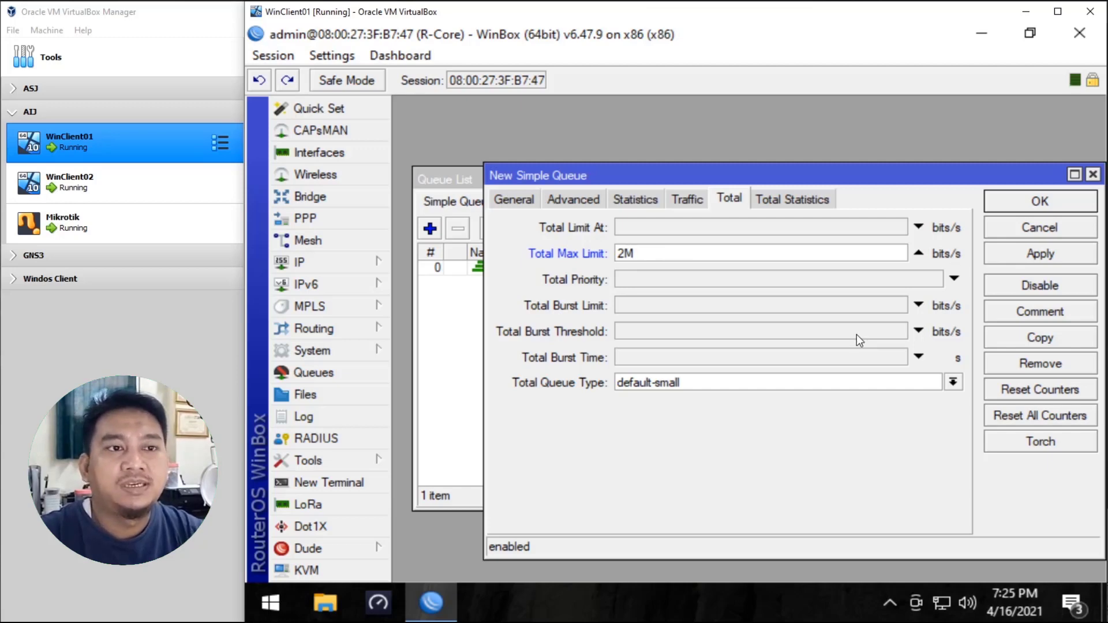
click(628, 253)
drag(640, 253, 628, 253)
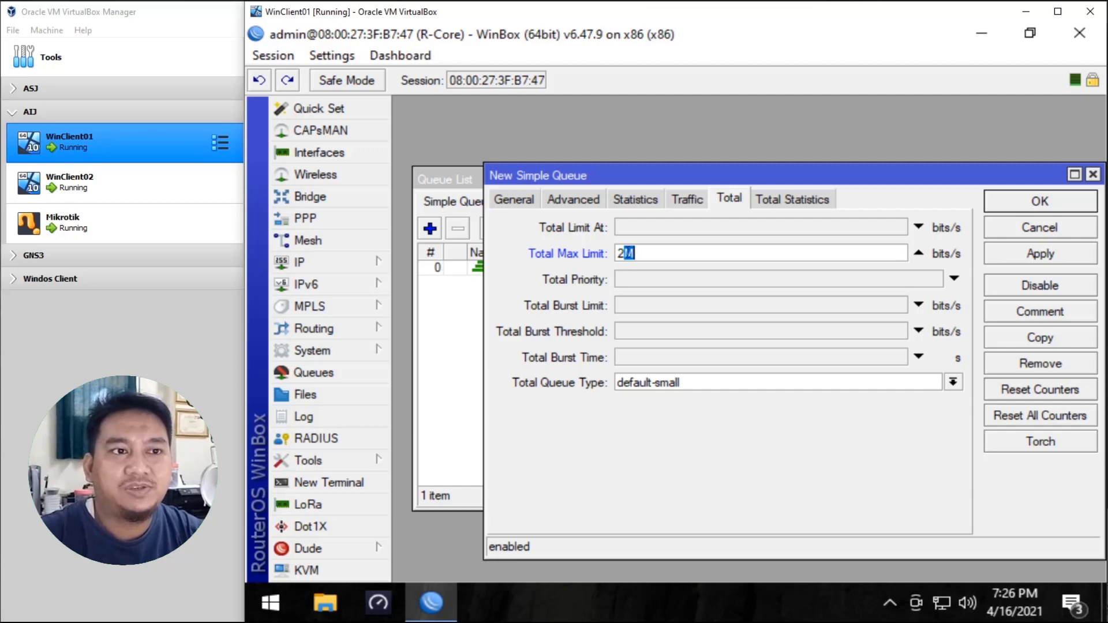
click(629, 254)
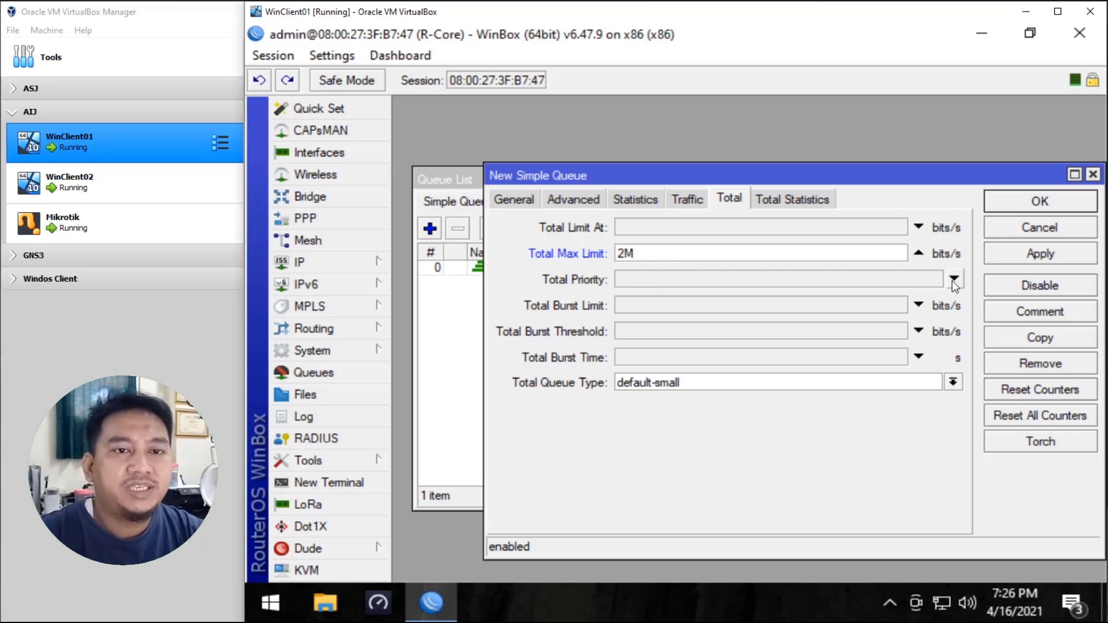
click(1023, 255)
click(1022, 206)
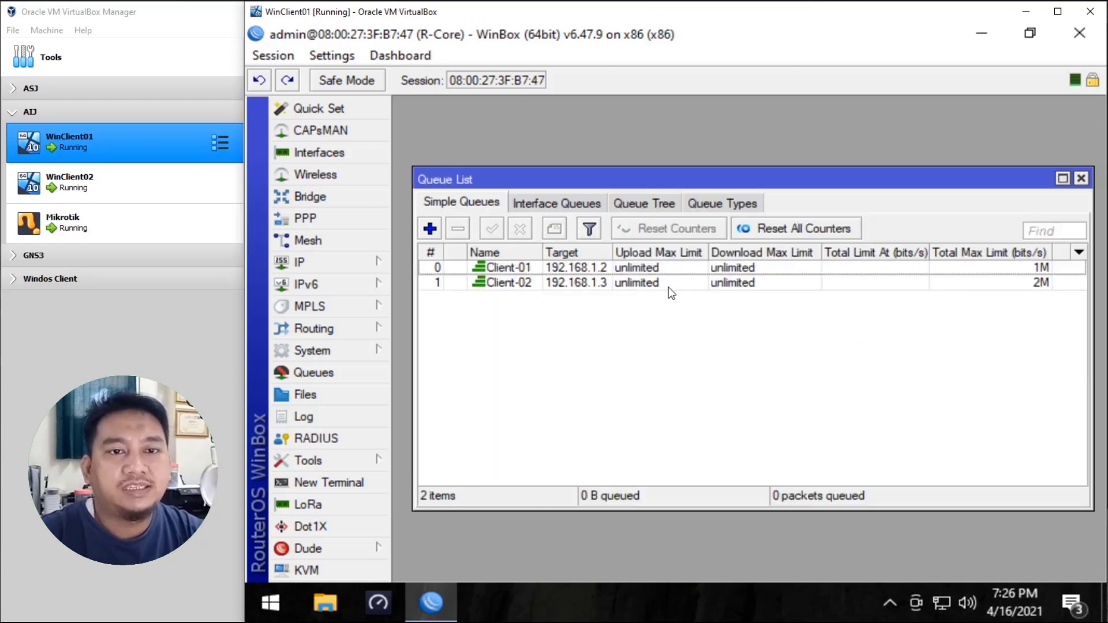
Review the Client-01 and Client-02 entries in the queue list and check Client-02's total limit settings
click(595, 268)
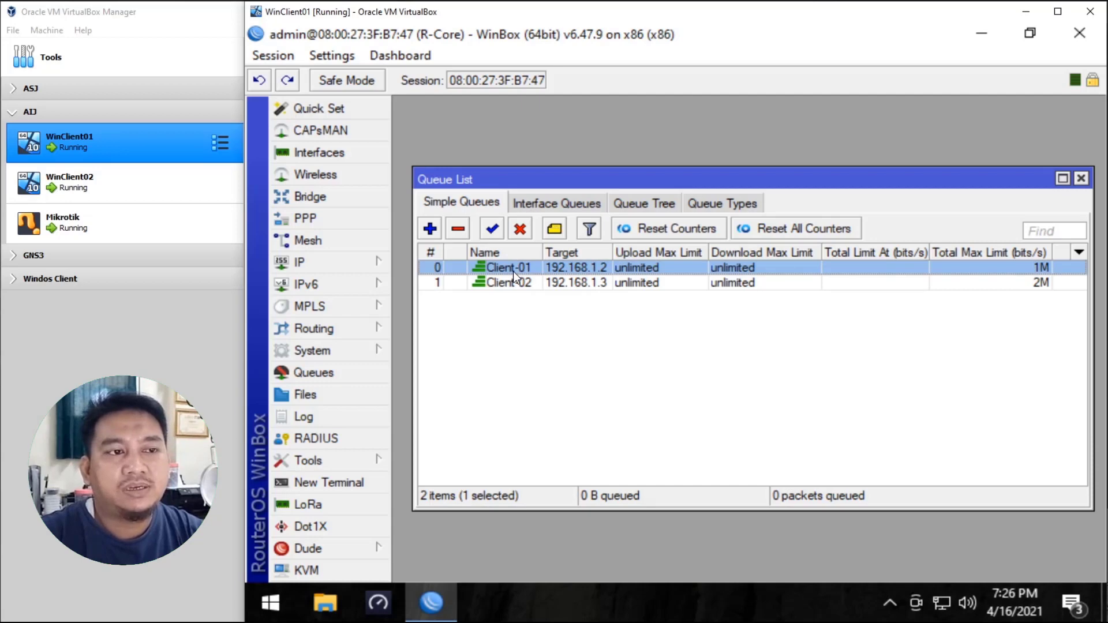
click(690, 282)
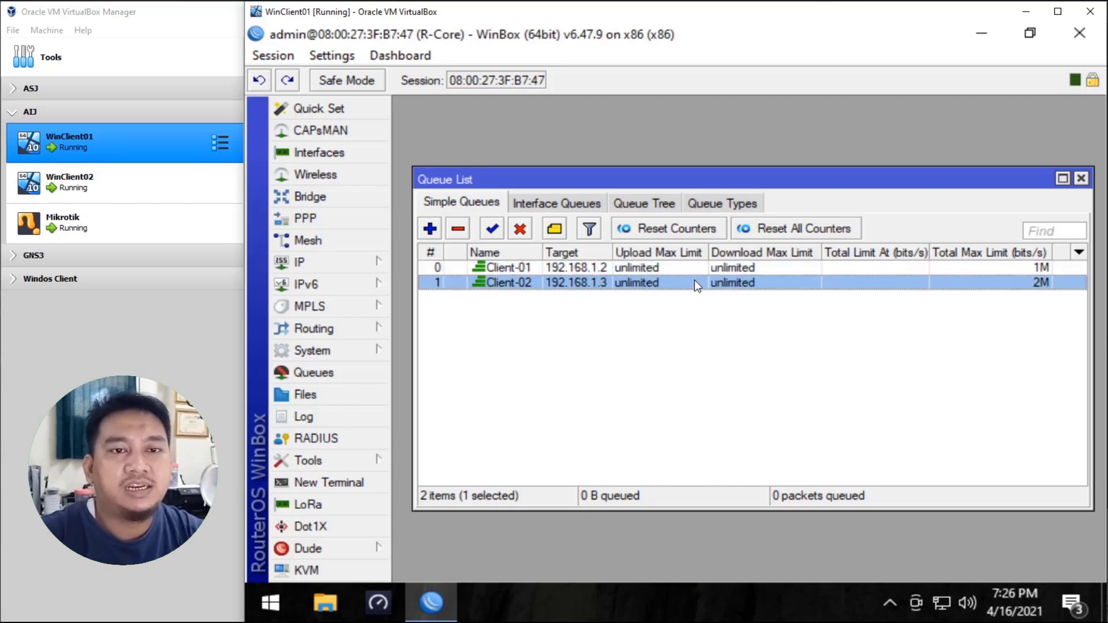
click(694, 269)
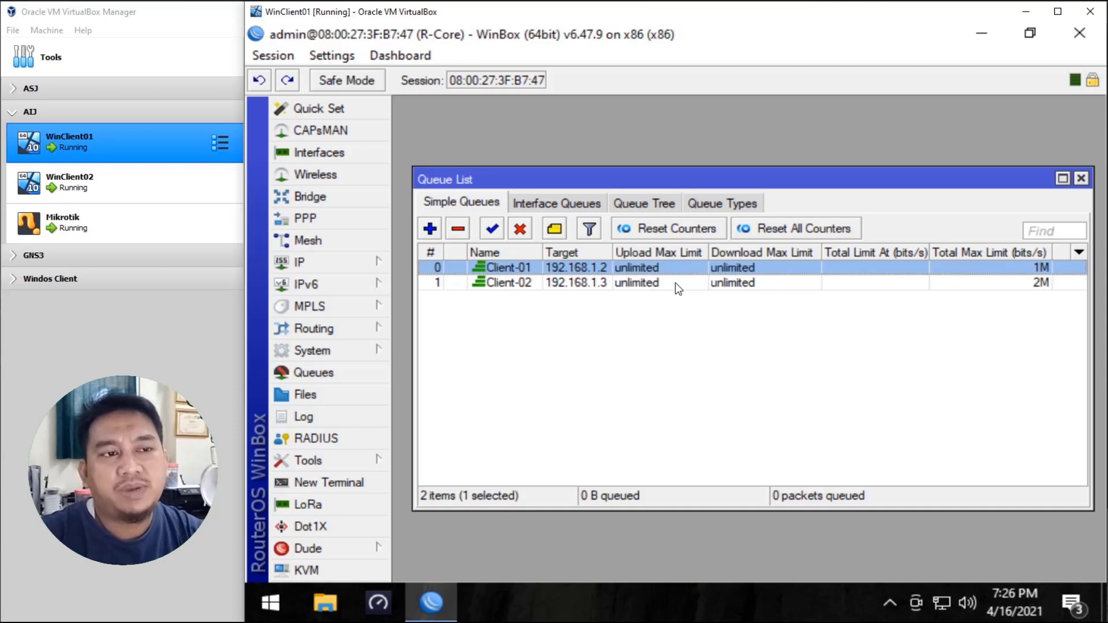
double_click(675, 283)
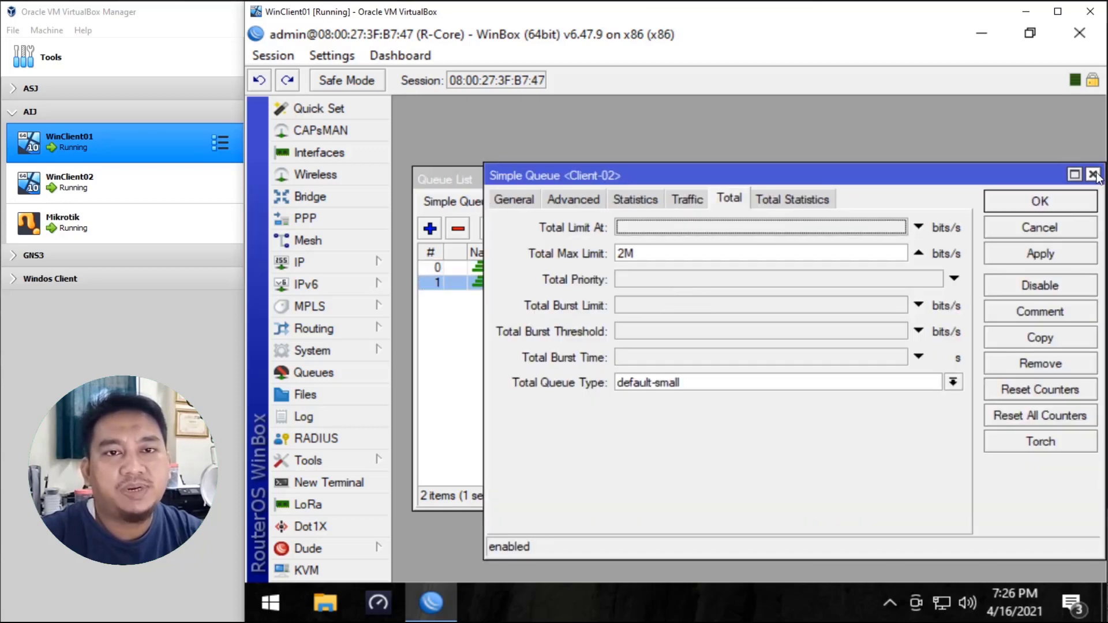
click(1052, 227)
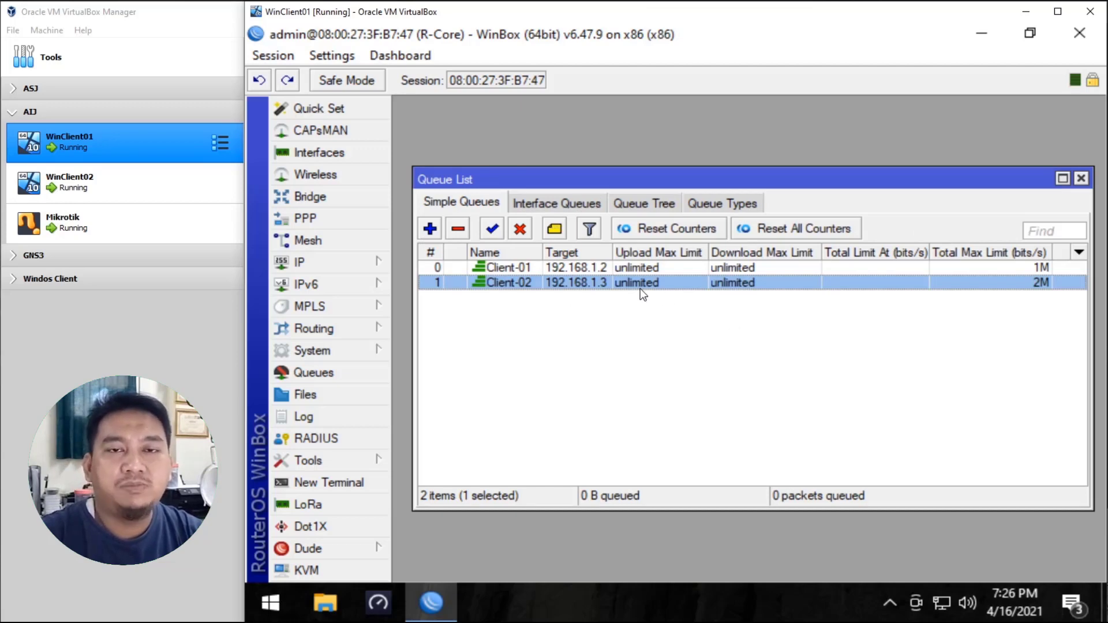
Copy the Client-02 simple queue as a new queue and name the copy Client-03
double_click(657, 284)
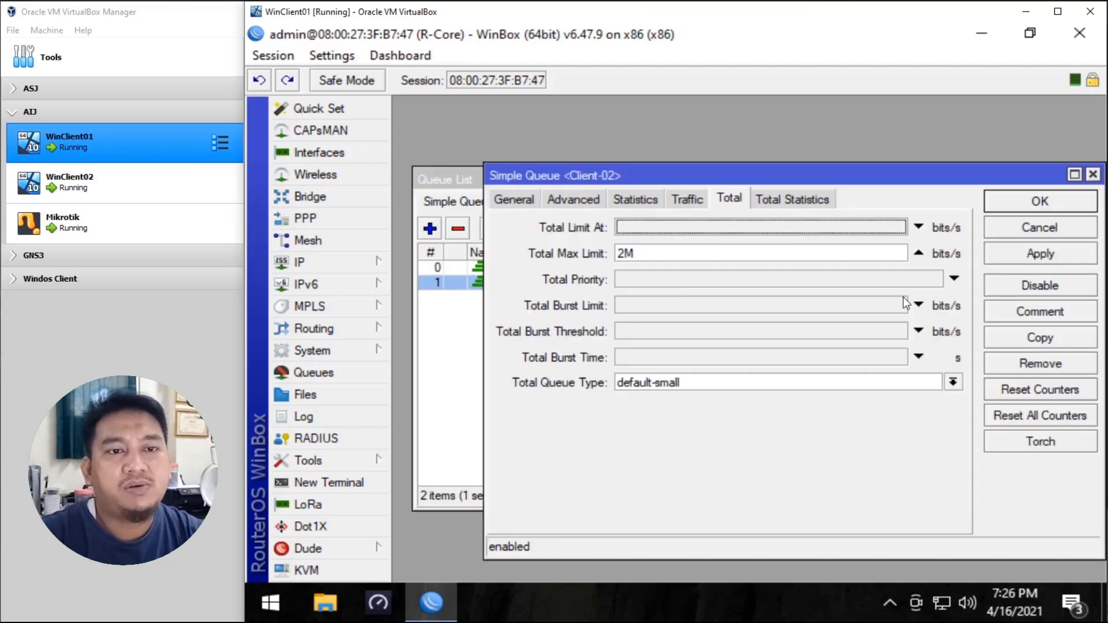
click(1036, 337)
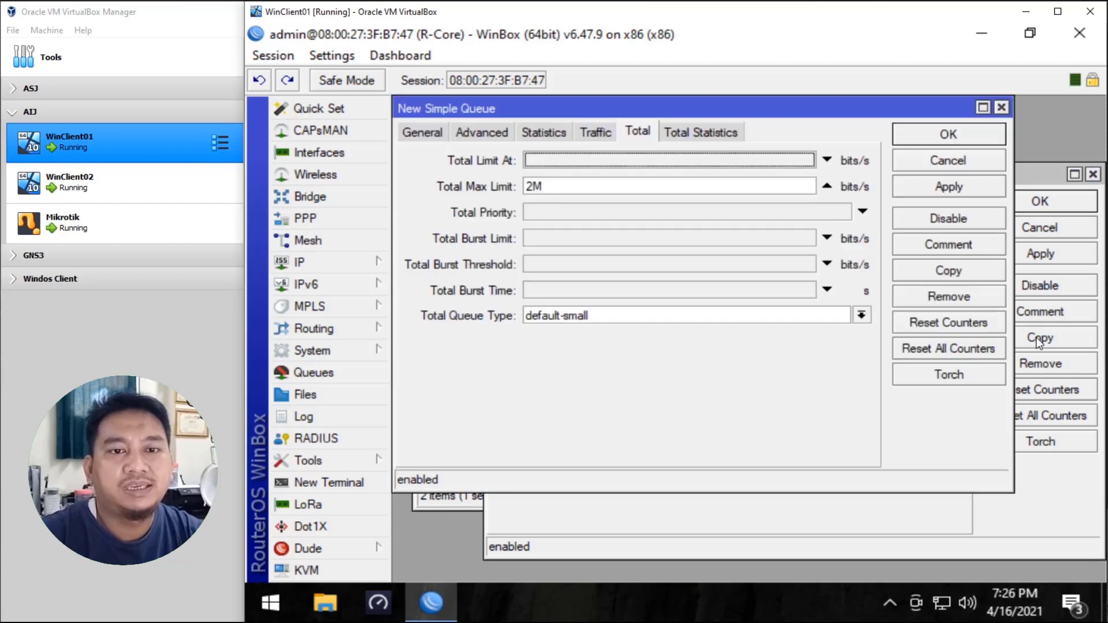
click(425, 134)
click(573, 162)
double_click(564, 162)
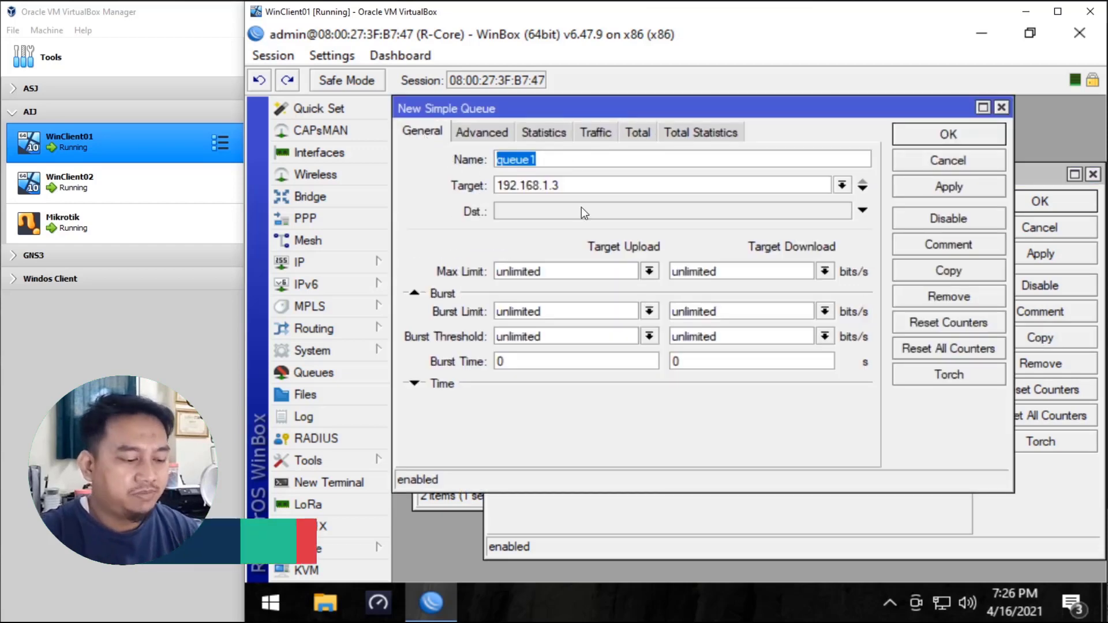
key(BackSpace)
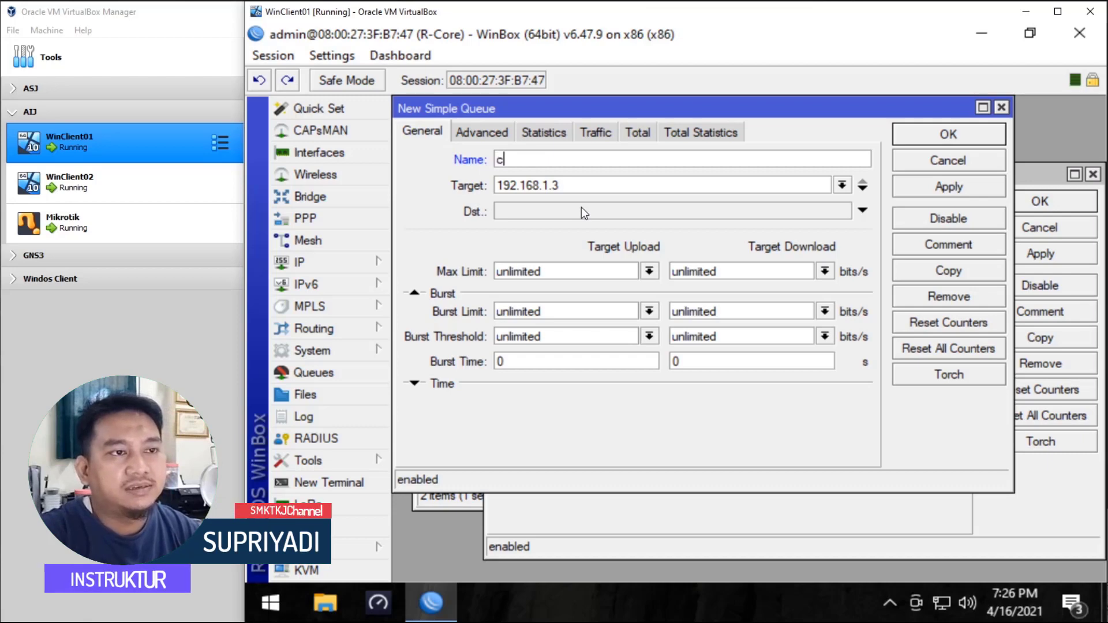
text(Client)
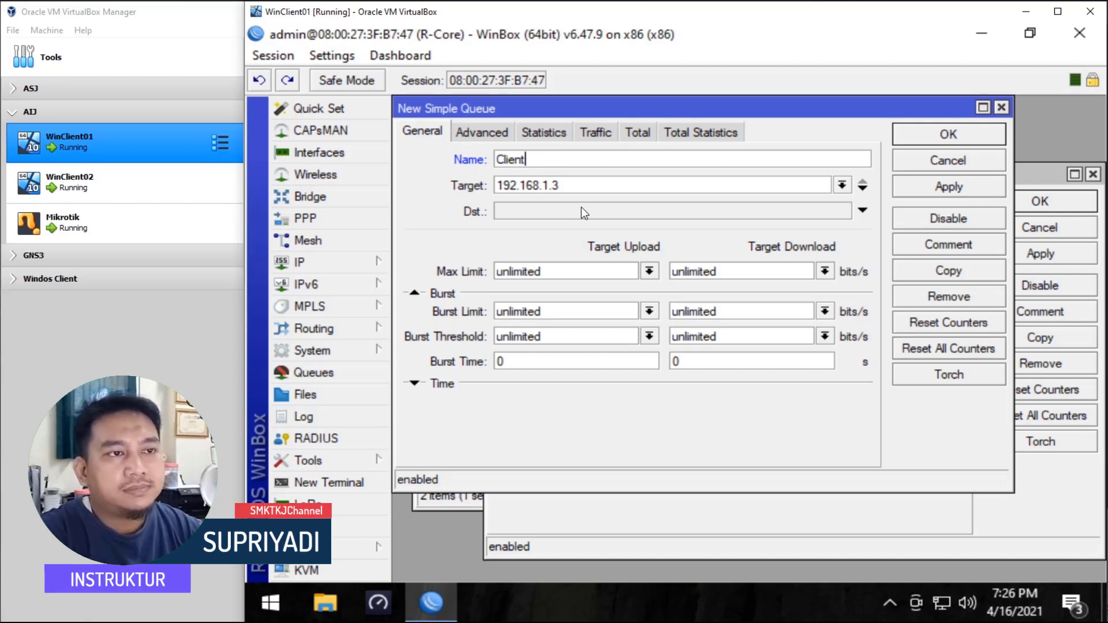
text(-03)
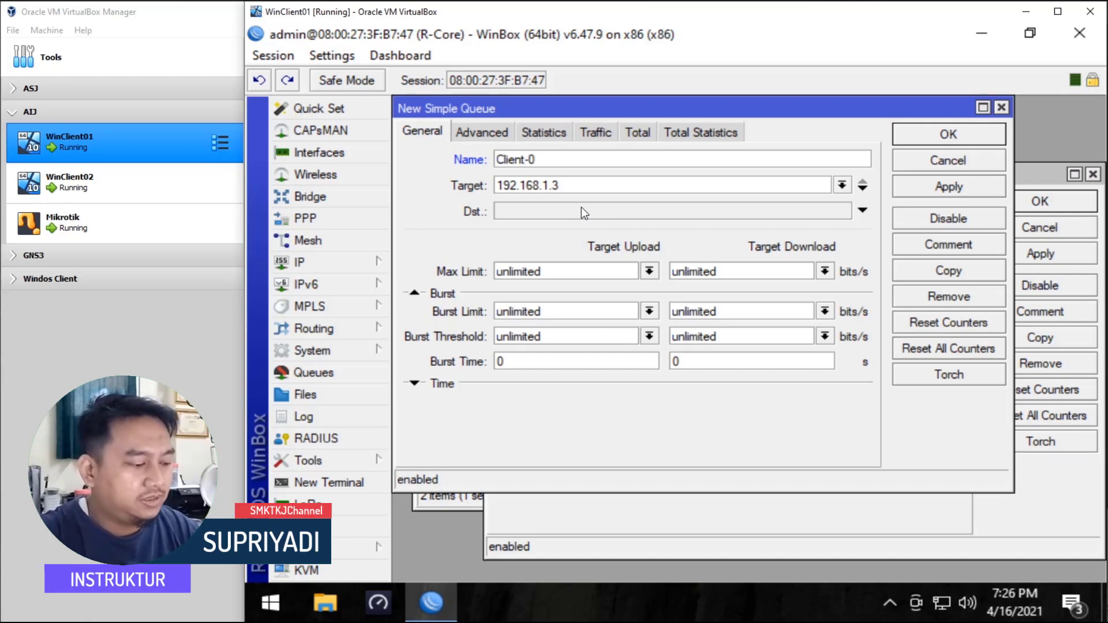
Set the Client-03 queue's target to 192.168.1.4, apply and save it, and close the Client-02 queue
click(581, 184)
key(BackSpace)
text(4)
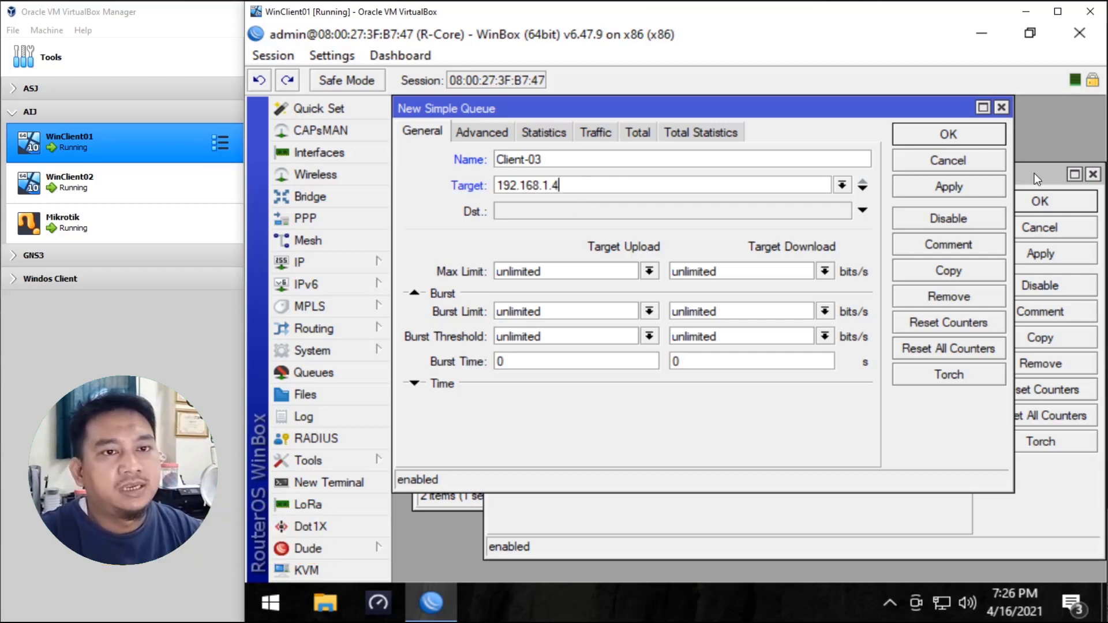
click(945, 187)
click(951, 138)
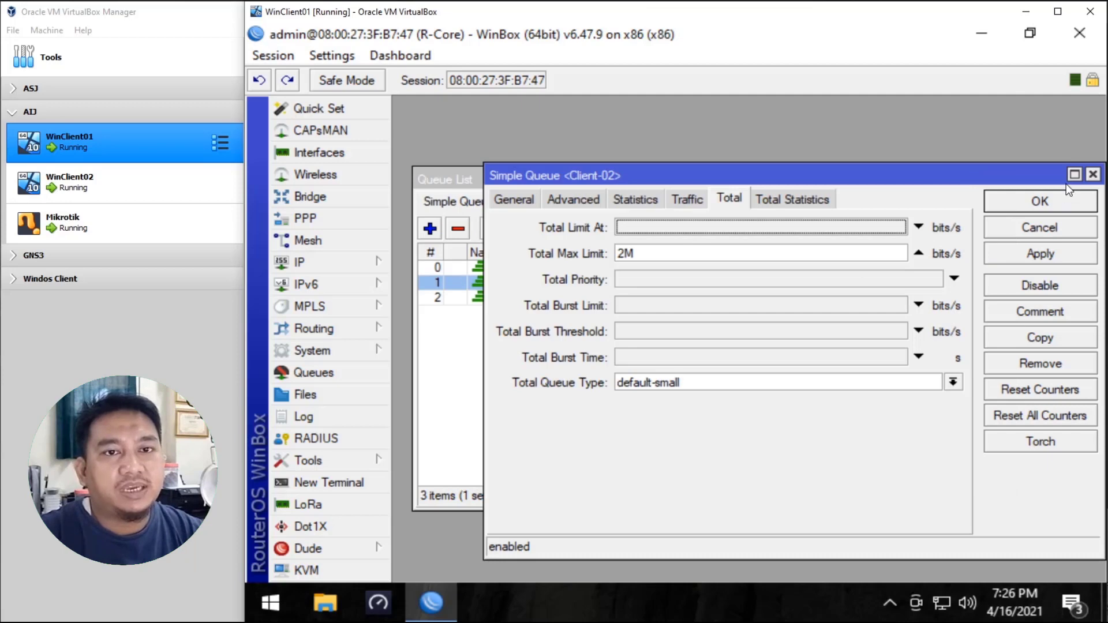
click(1065, 205)
Disable the Client-03 queue and remove it from the simple queue list
click(537, 300)
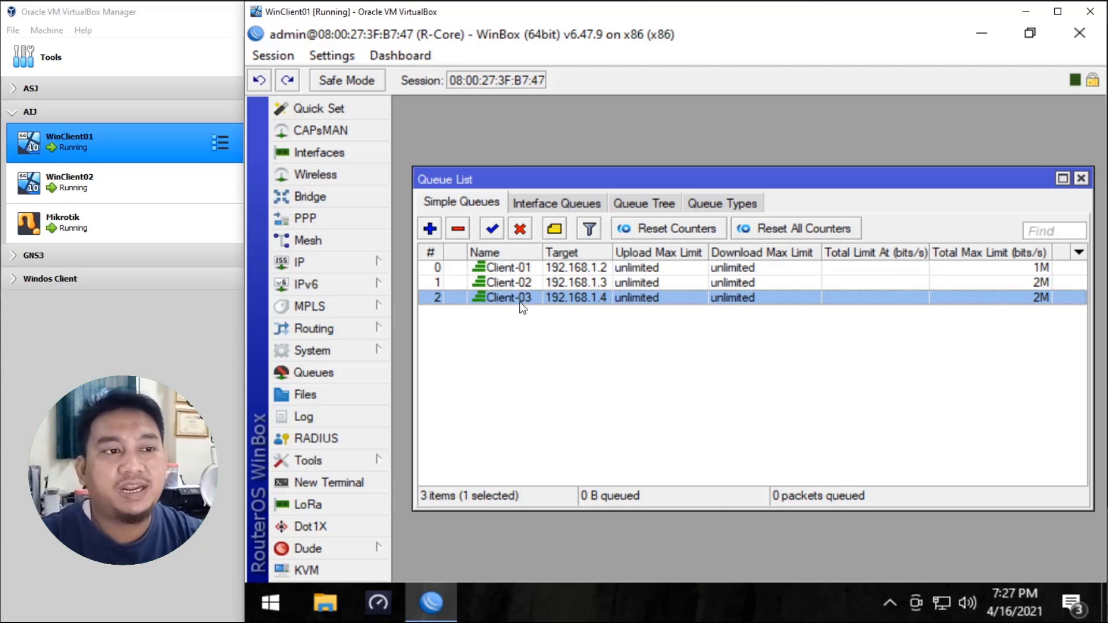
click(525, 233)
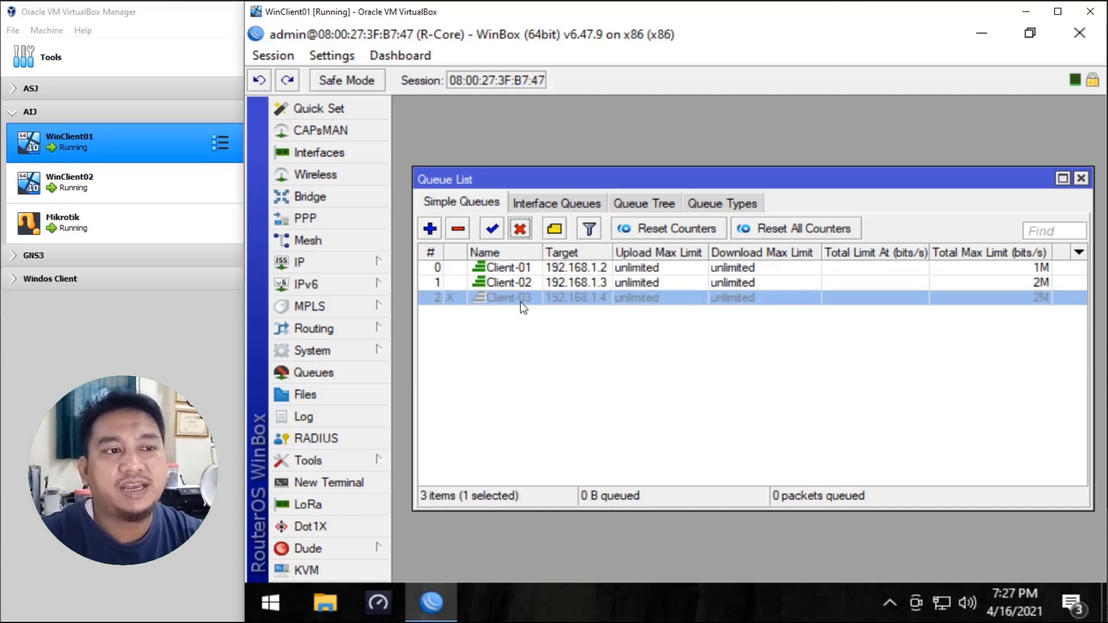
click(459, 230)
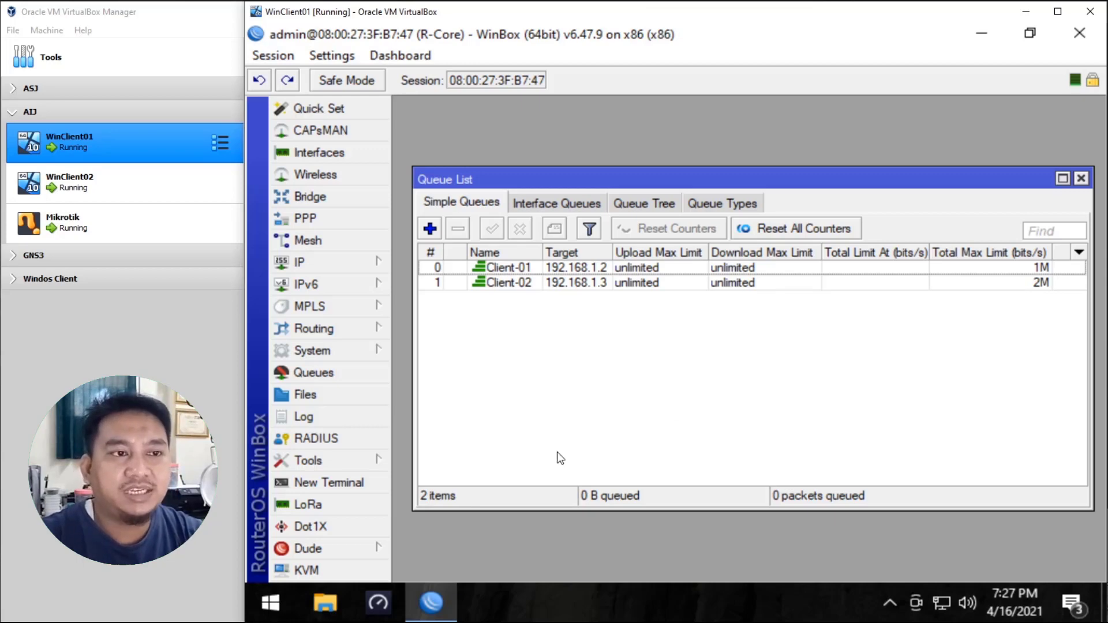
Run a speed test on WinClient01 in the Speedtest app, keeping the queue list visible beside it, and minimize the app when finished
click(379, 603)
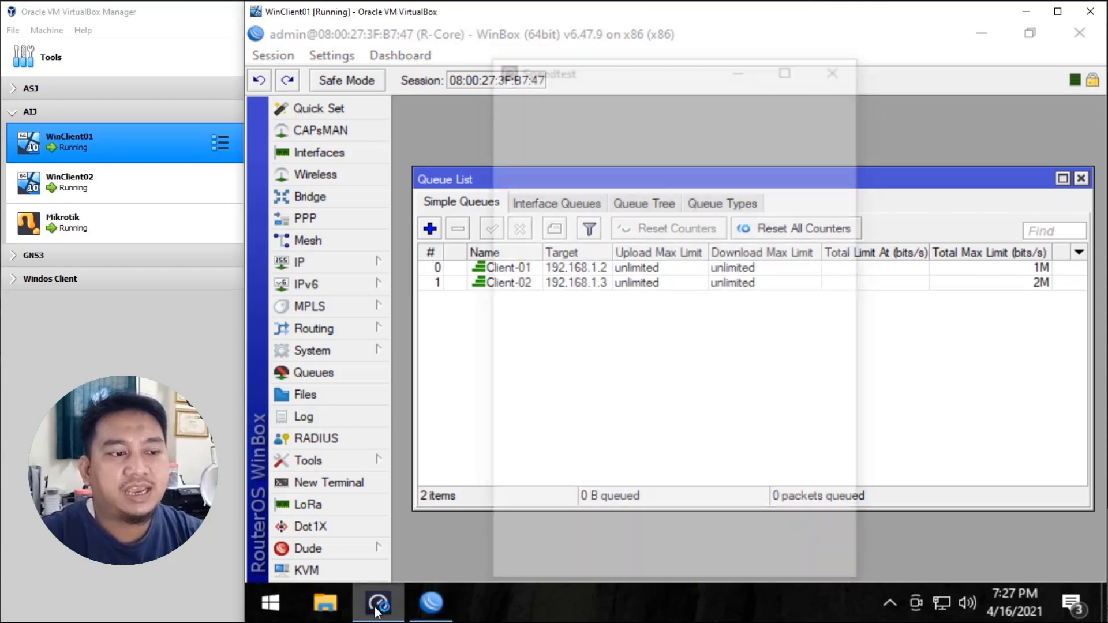
drag(663, 70, 897, 60)
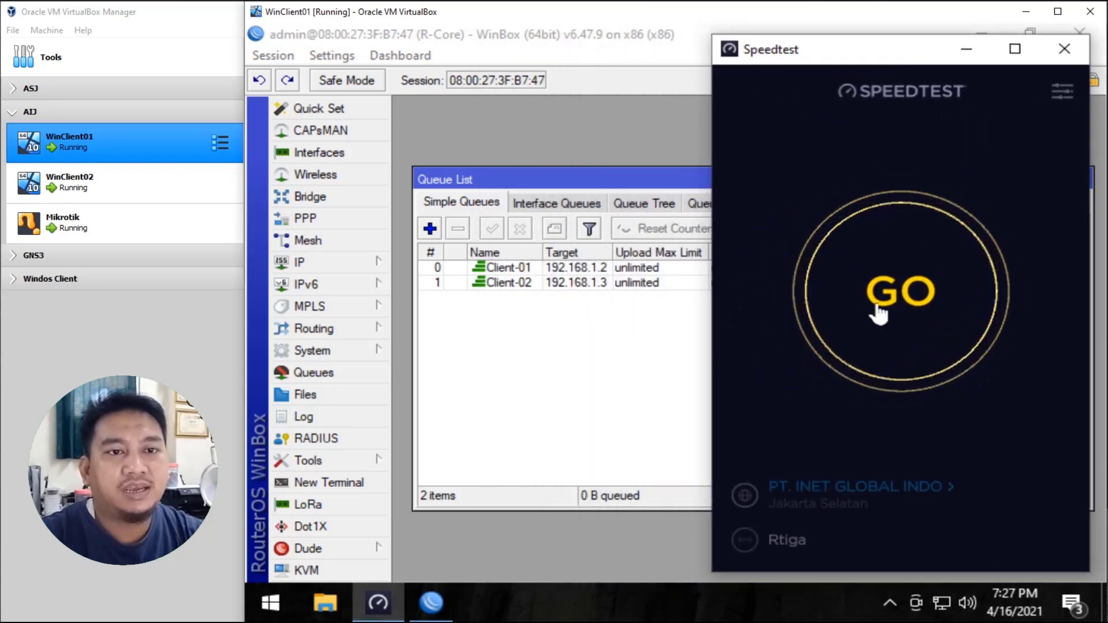
click(909, 314)
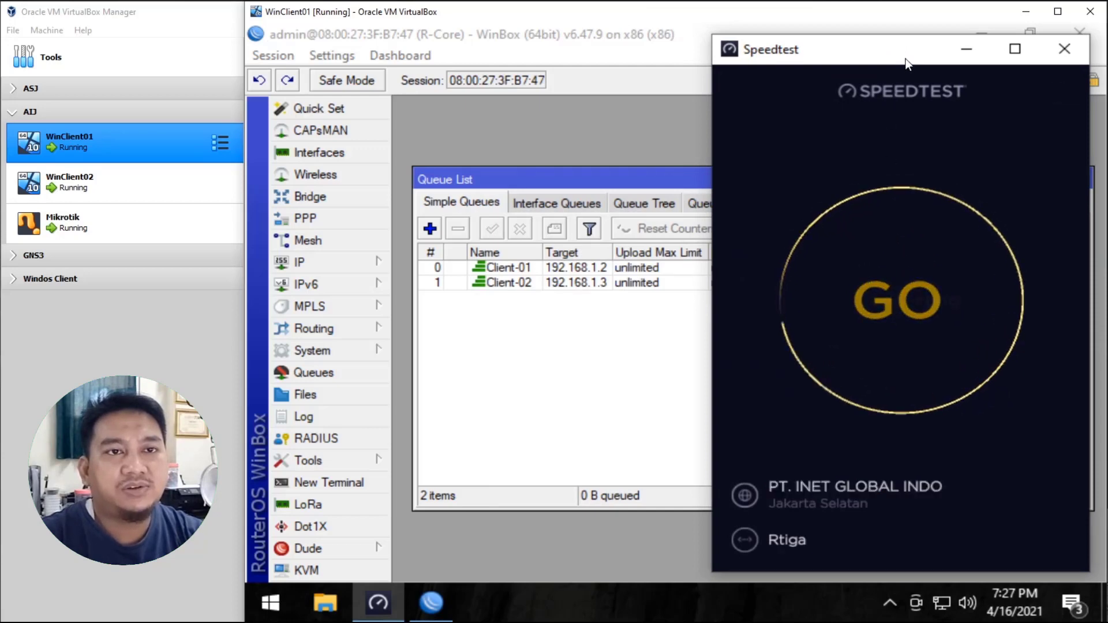
drag(889, 67, 874, 47)
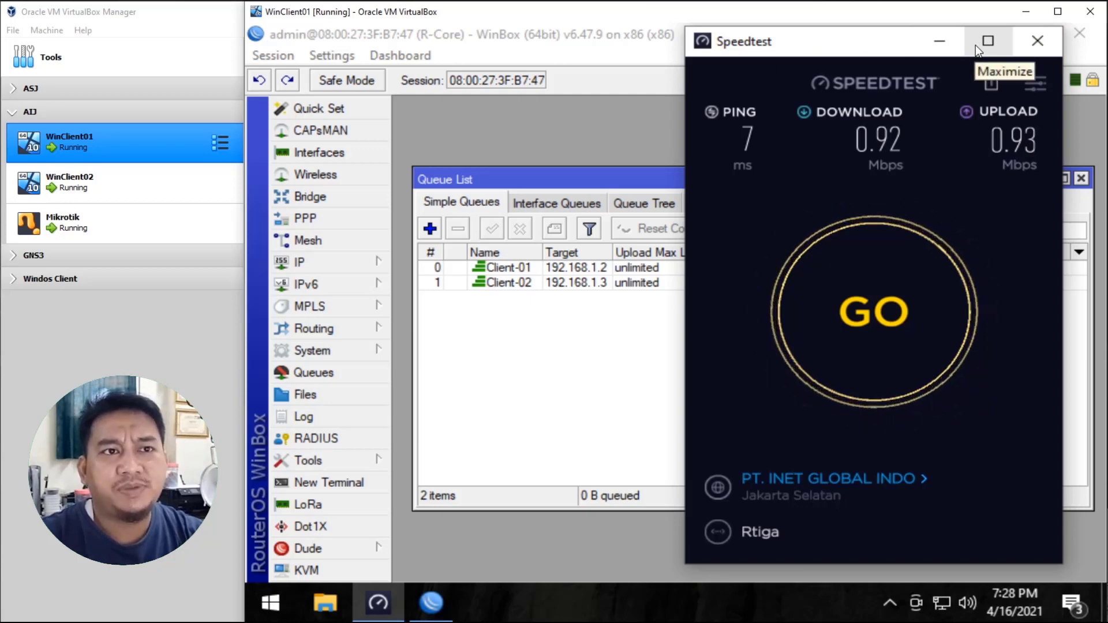
click(944, 43)
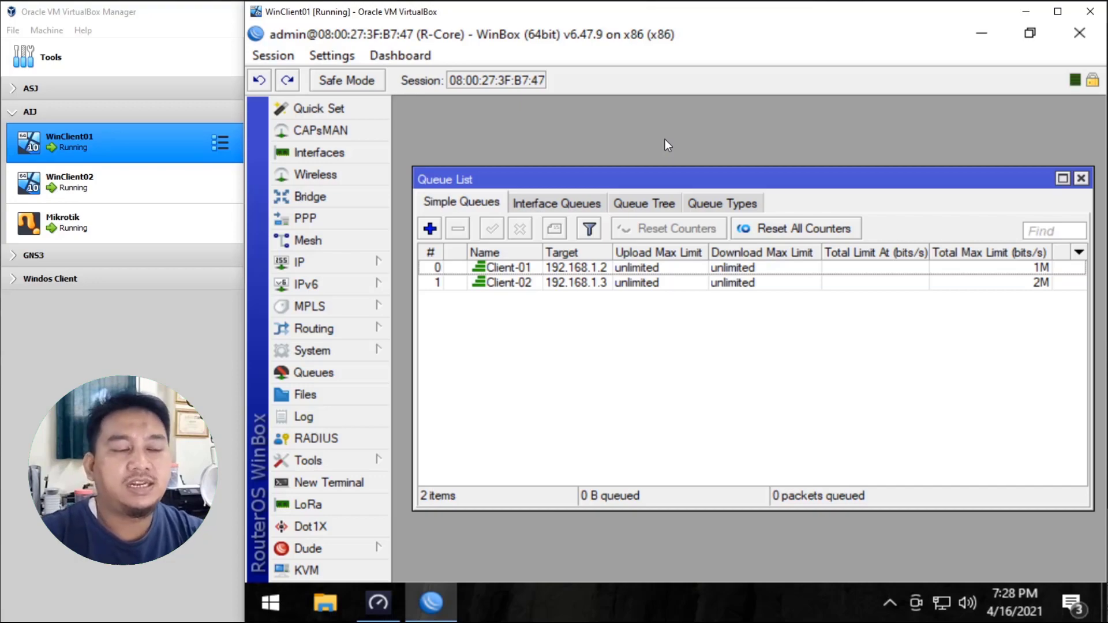
Open mikrotik.com in Chrome and find the Bandwidth Test download on its Software page
click(982, 32)
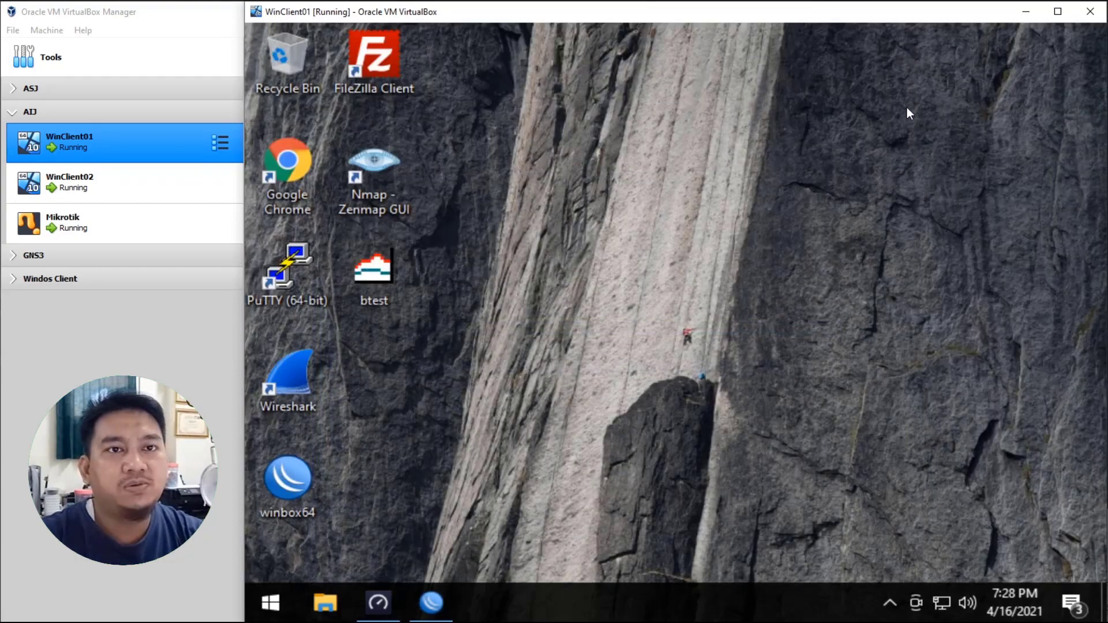
double_click(303, 177)
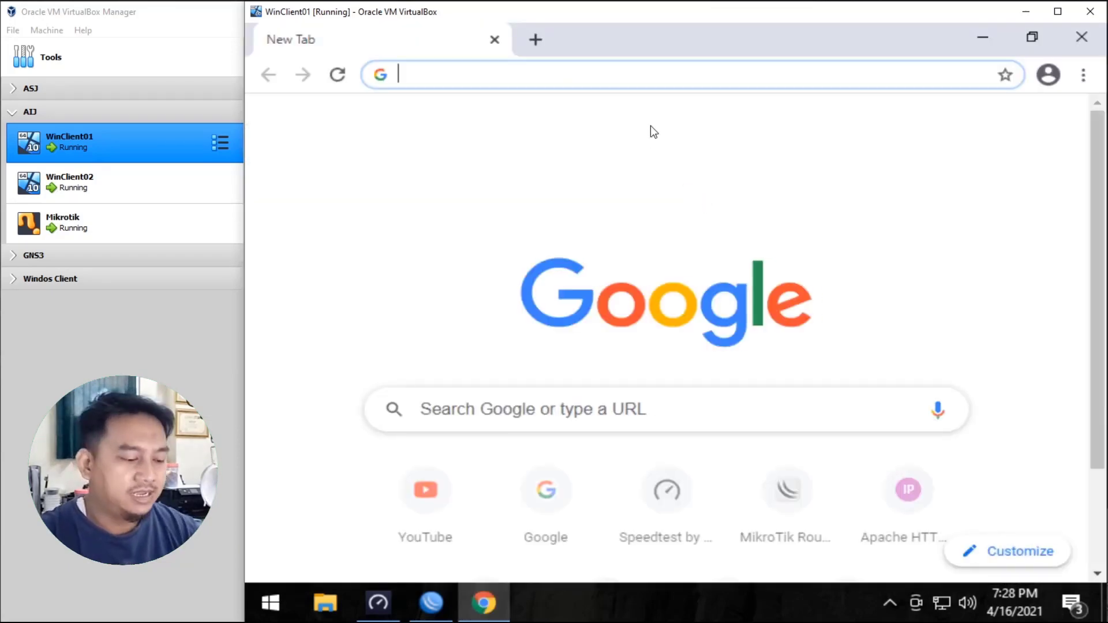
text(mikrotik.com)
key(Return)
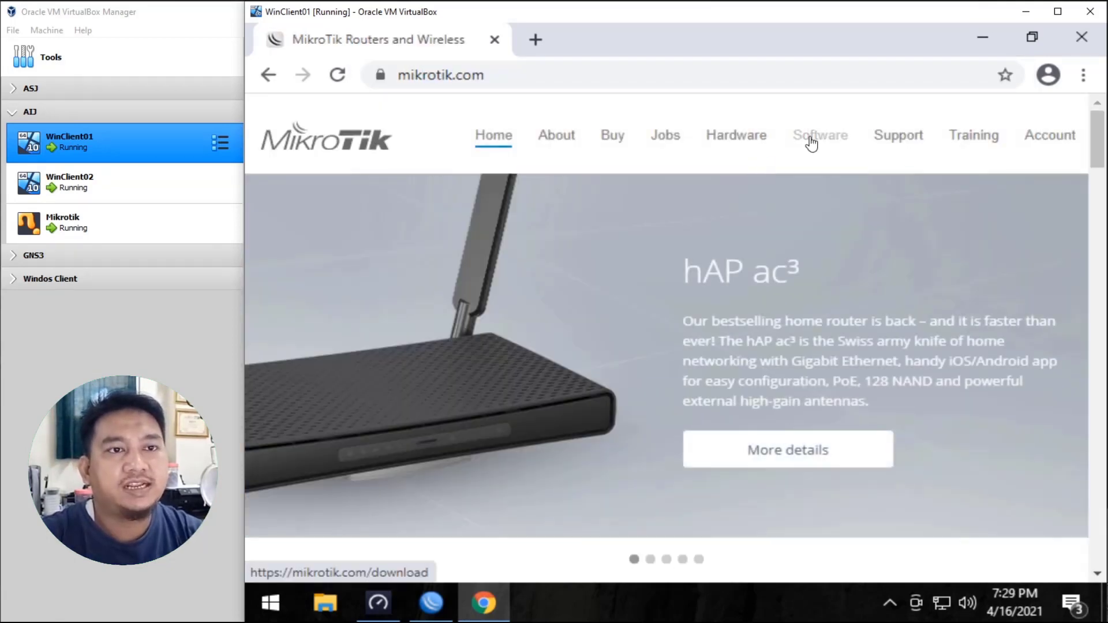
click(811, 140)
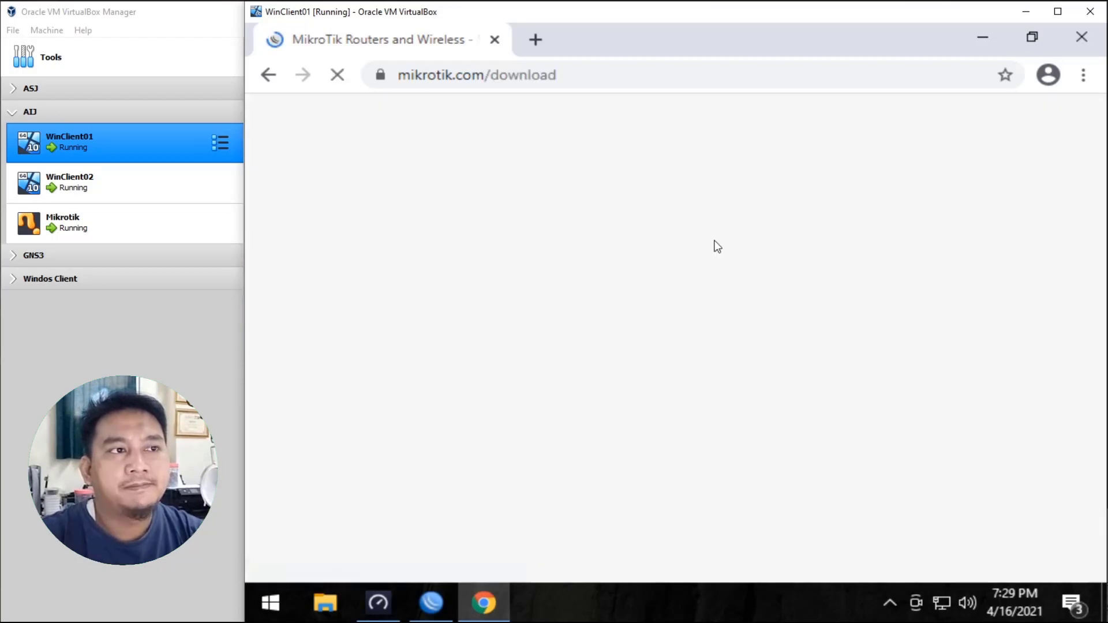
scroll(659, 282, down, 5)
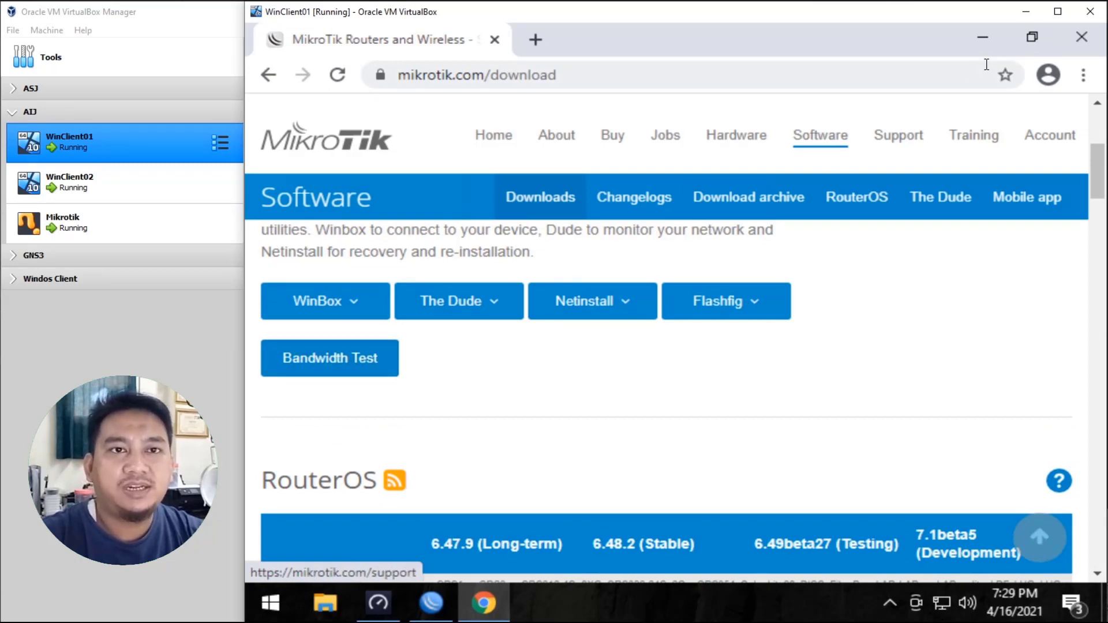
Launch the btest bandwidth tester from the desktop, and review the Enabled and Authenticate options in WinBox's BTest Server settings
click(981, 38)
double_click(378, 274)
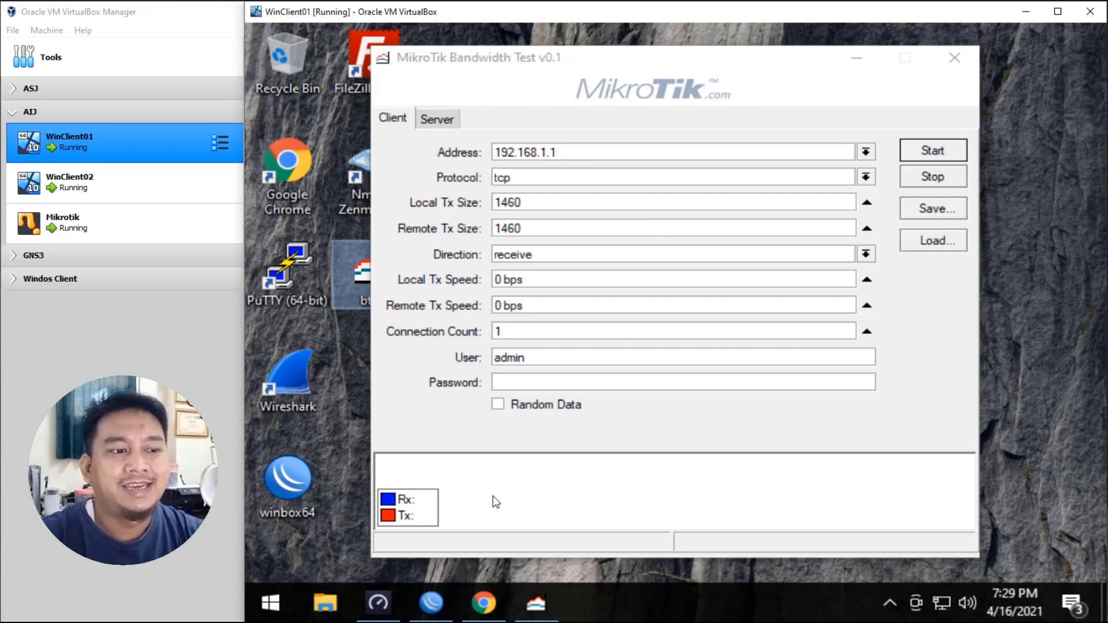
click(430, 611)
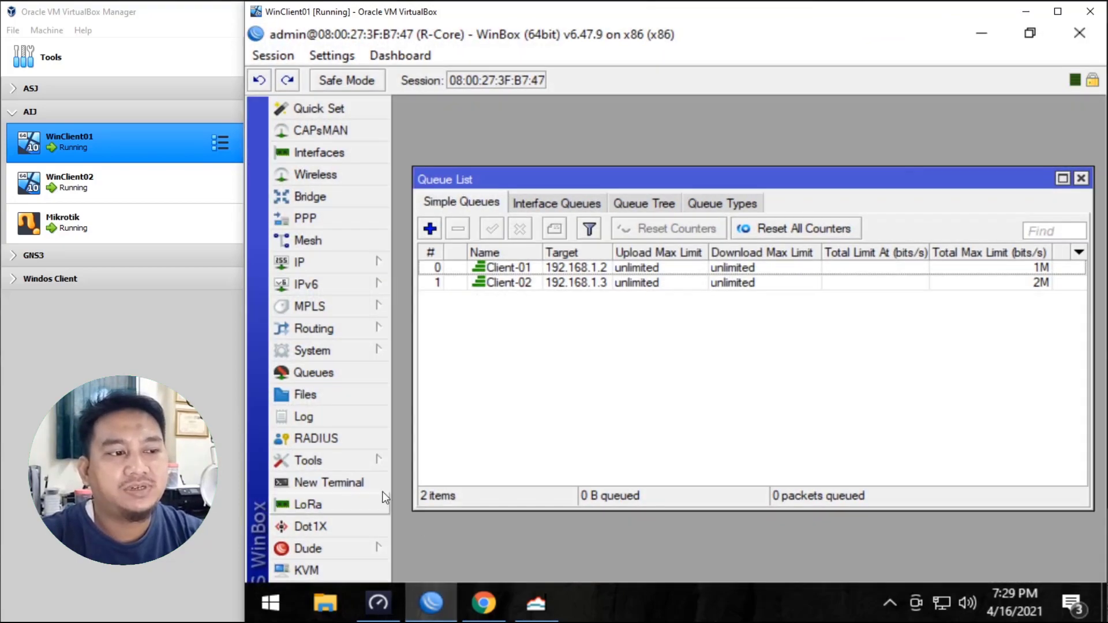
click(369, 460)
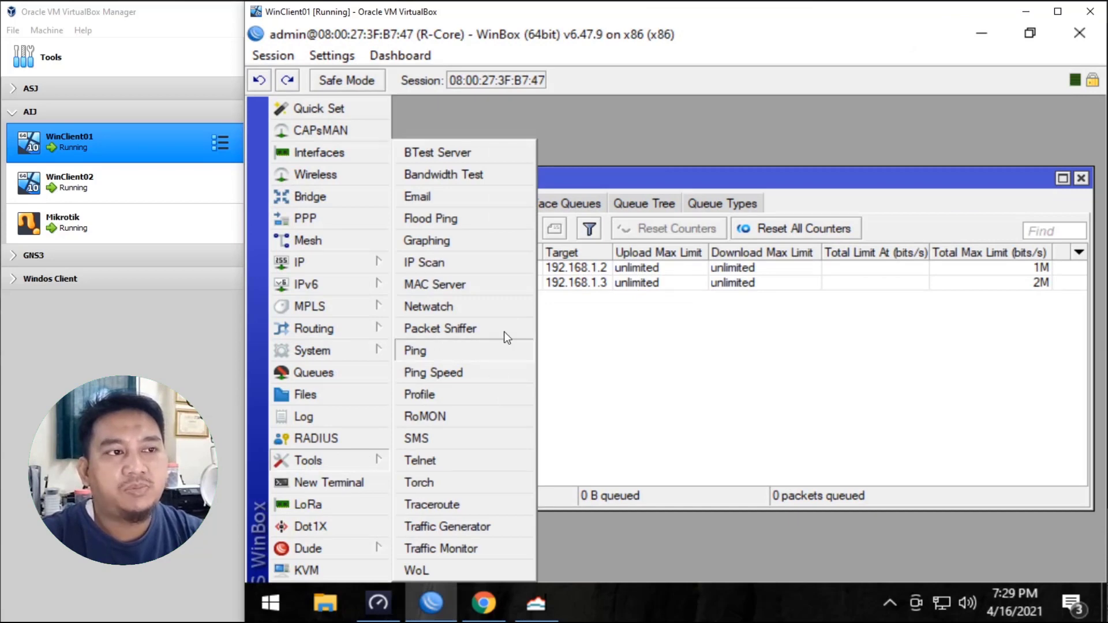
click(496, 153)
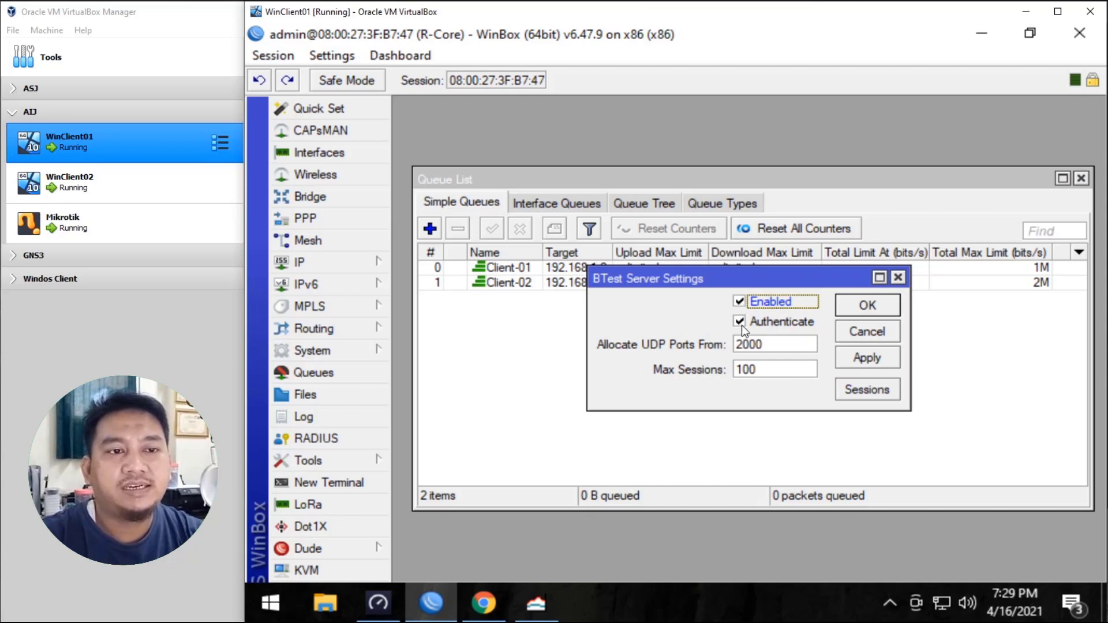
click(774, 323)
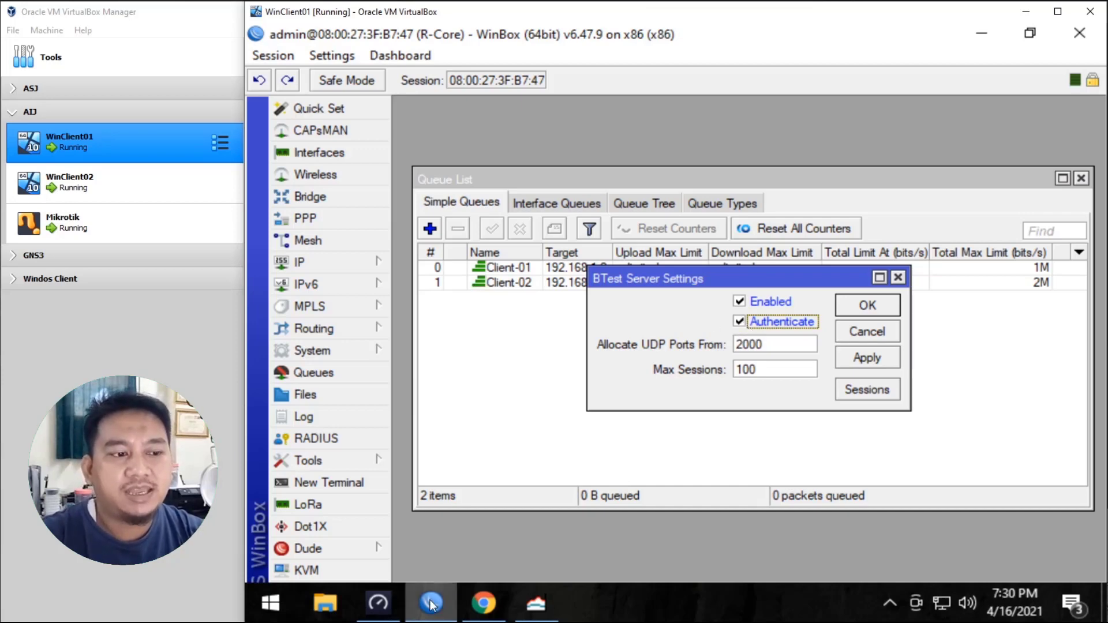
Compare the user and password fields in MikroTik Bandwidth Test with the router's BTest Server authentication option, and return to WinBox
click(536, 603)
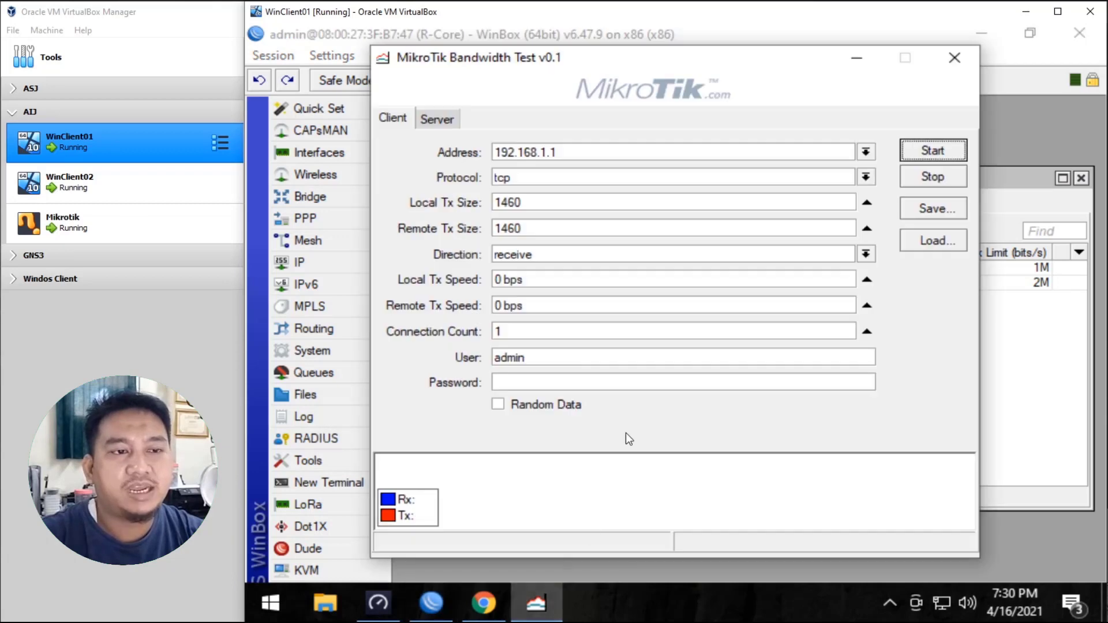
click(533, 358)
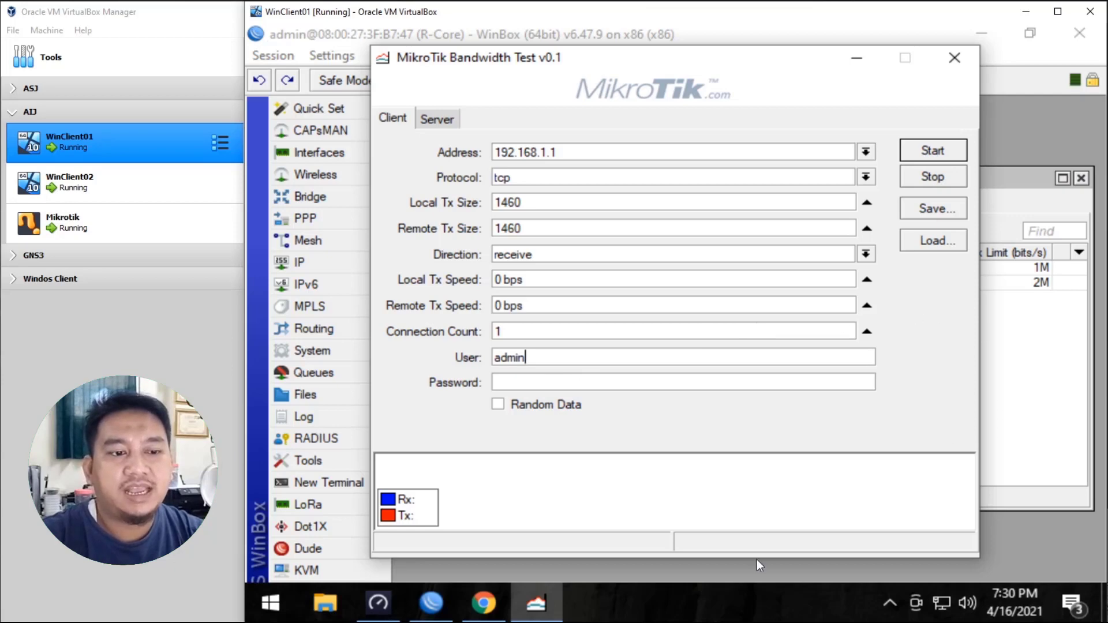
click(436, 610)
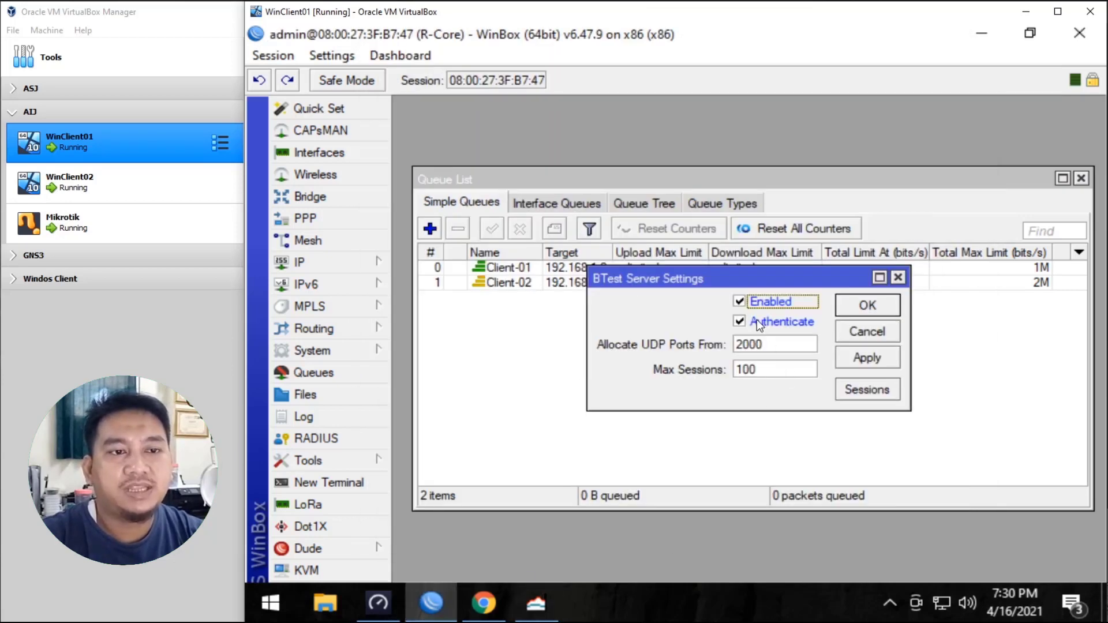
click(739, 321)
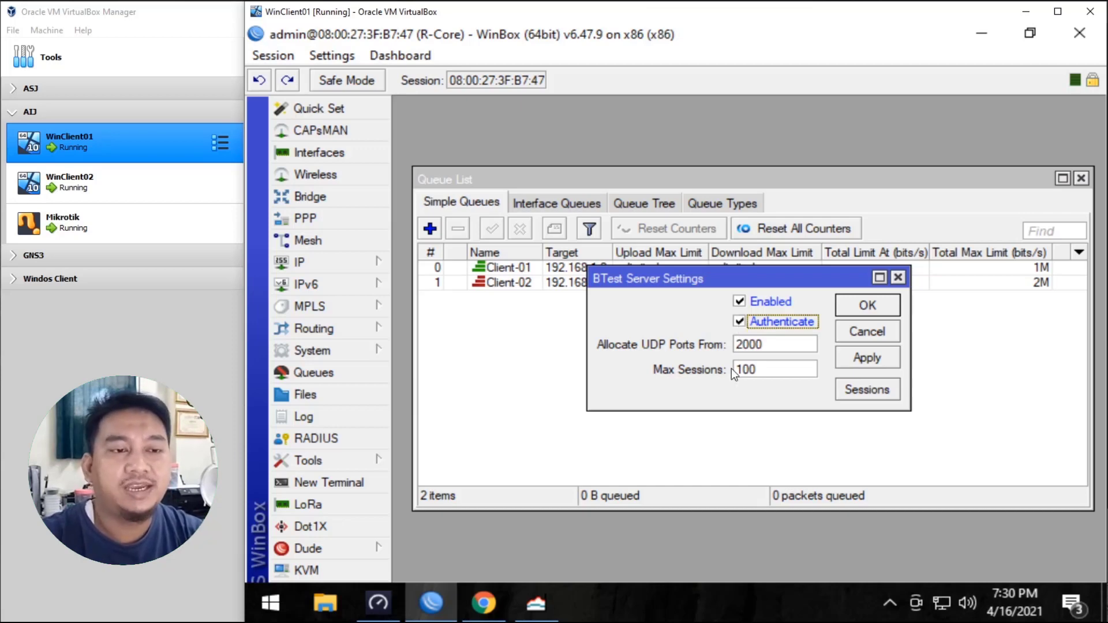
click(537, 603)
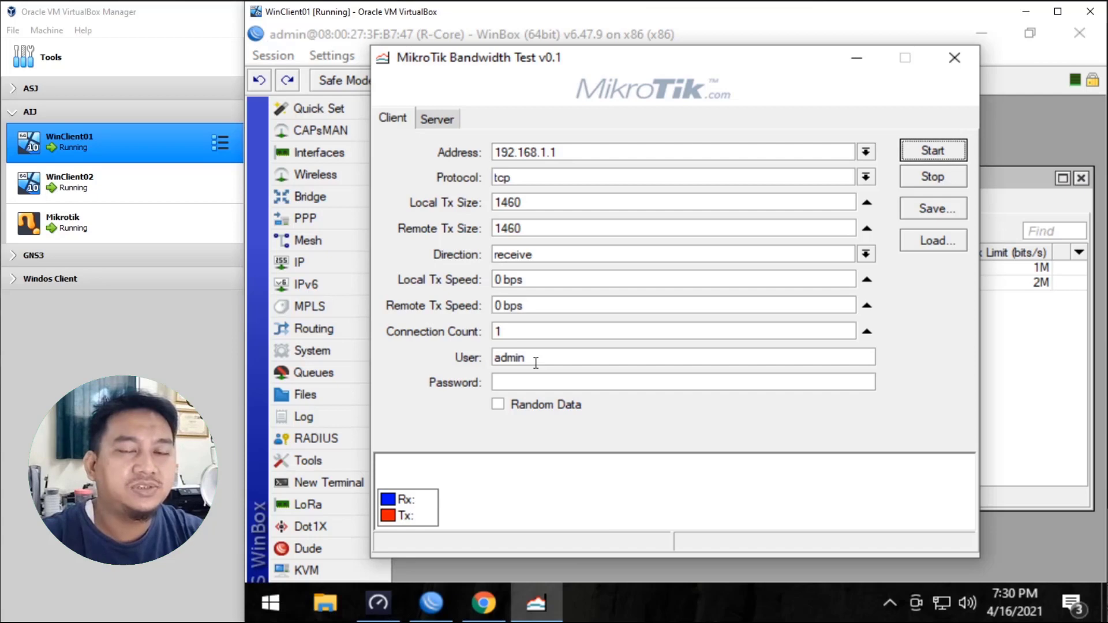
click(1033, 393)
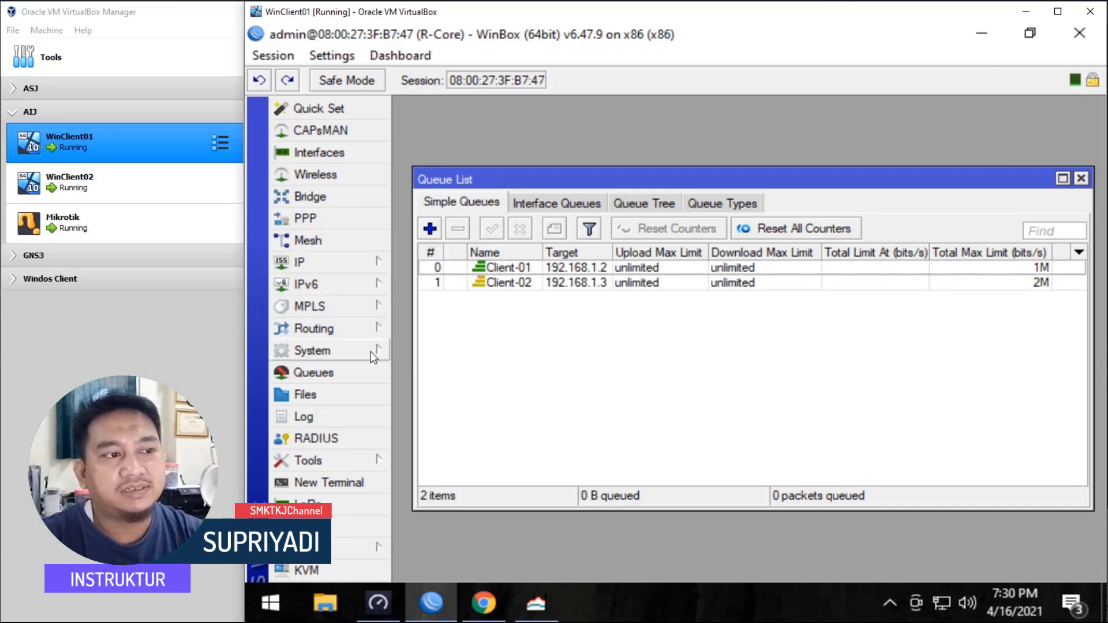
click(372, 353)
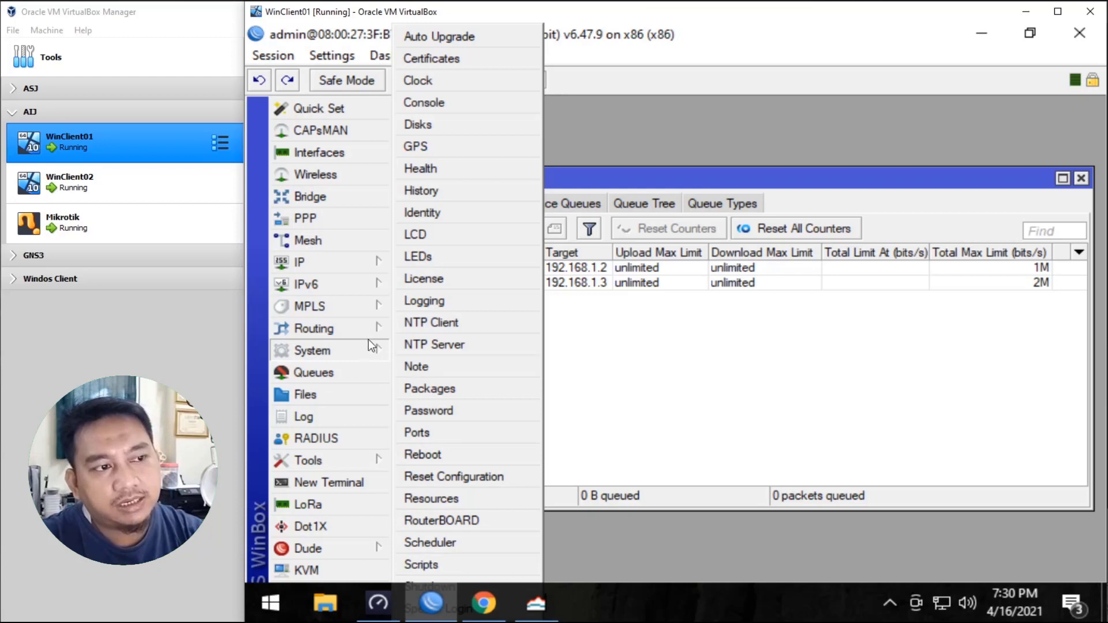
mouse_move(375, 332)
mouse_move(378, 462)
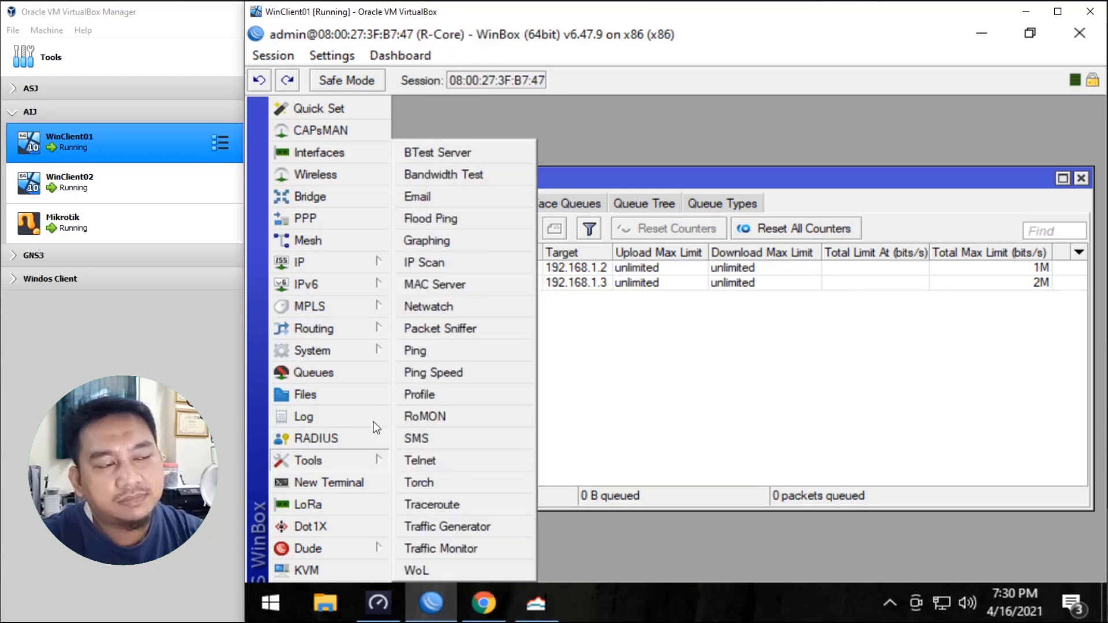
mouse_move(375, 354)
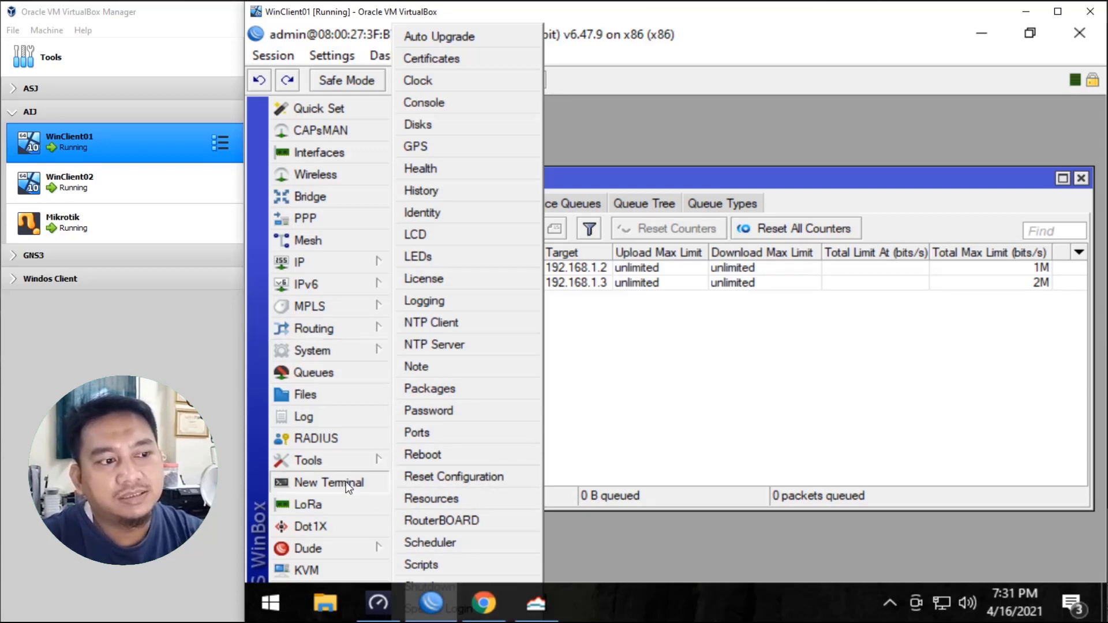
click(348, 460)
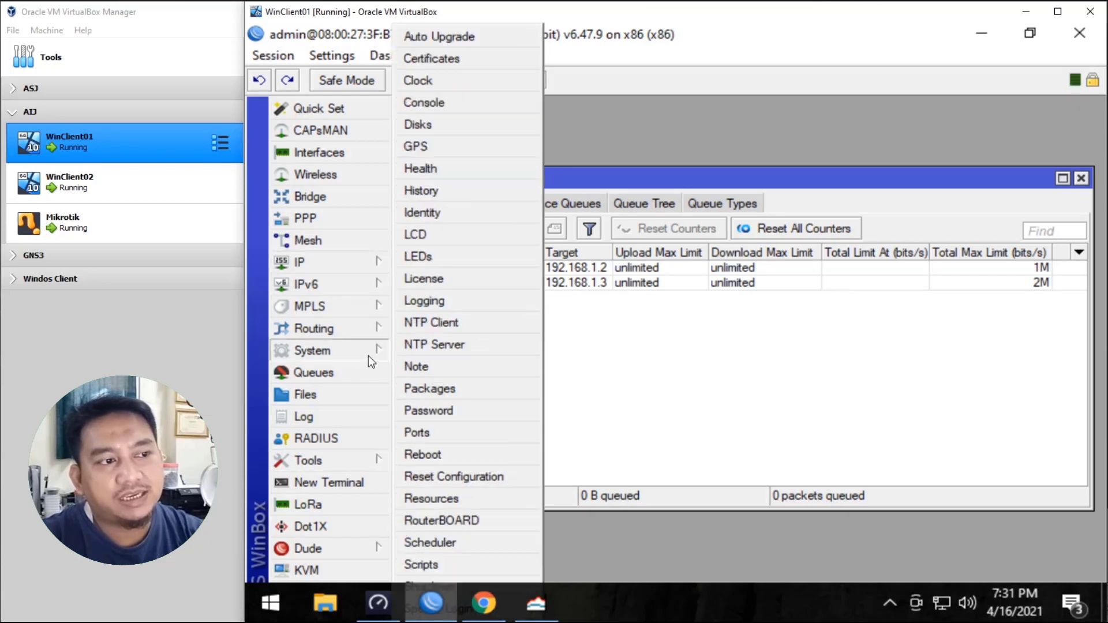
click(609, 441)
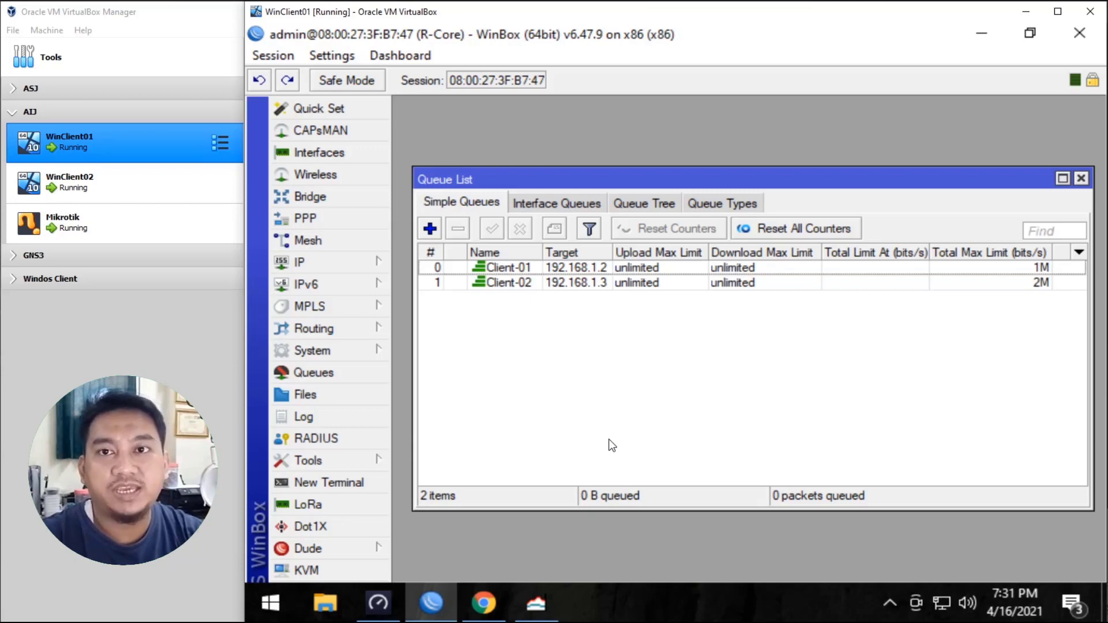
Review the address, user and password fields in MikroTik Bandwidth Test and choose receive as the test direction
click(536, 603)
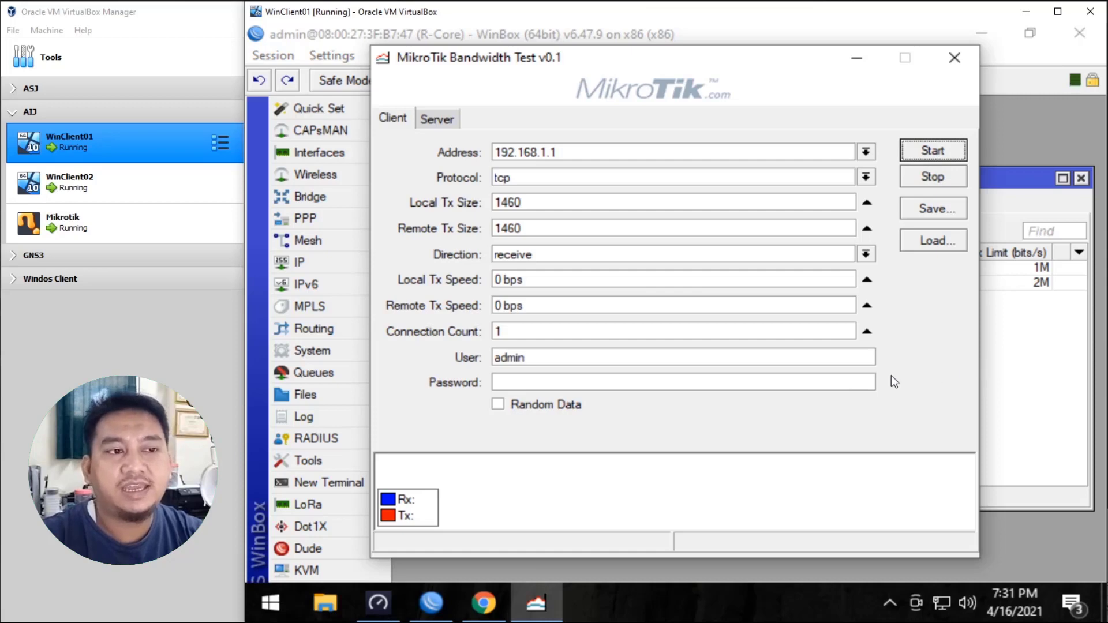
drag(539, 357, 445, 354)
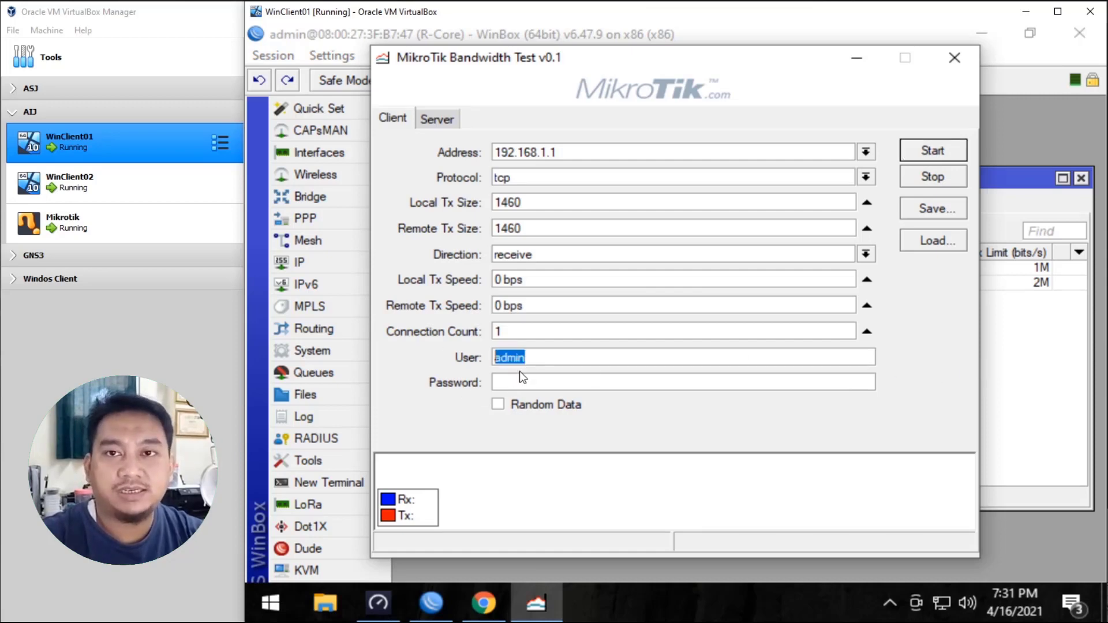
click(512, 384)
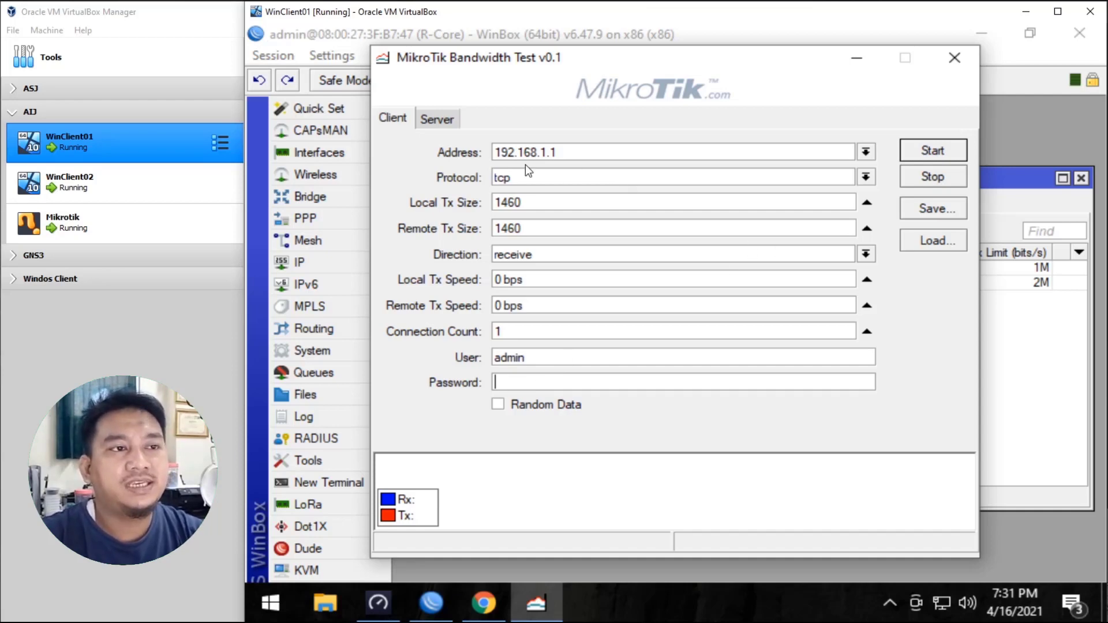
click(574, 151)
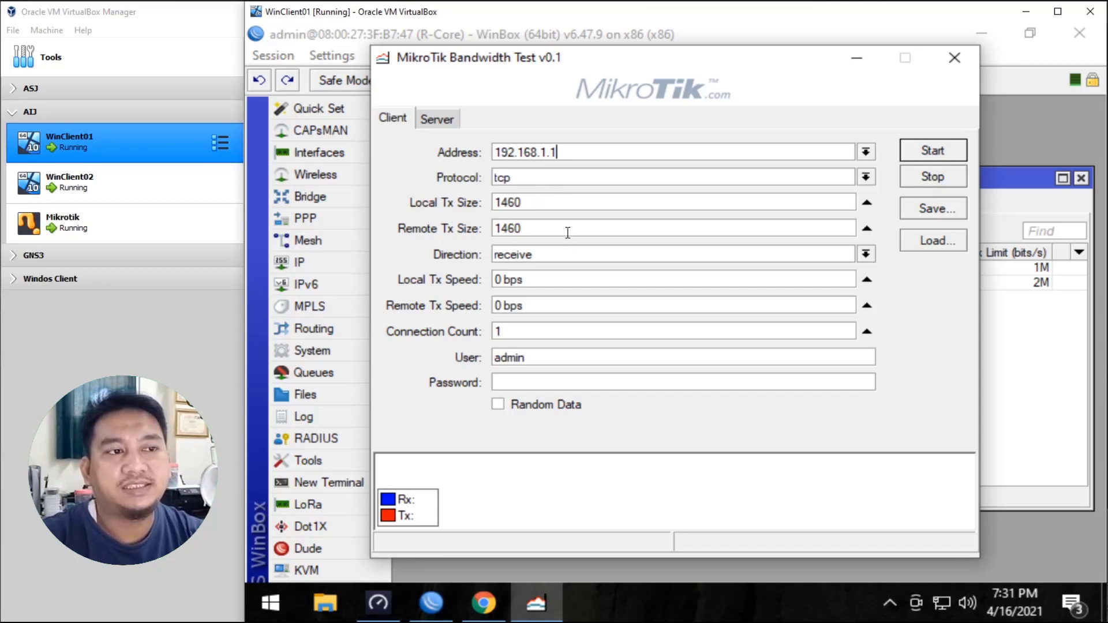
click(866, 254)
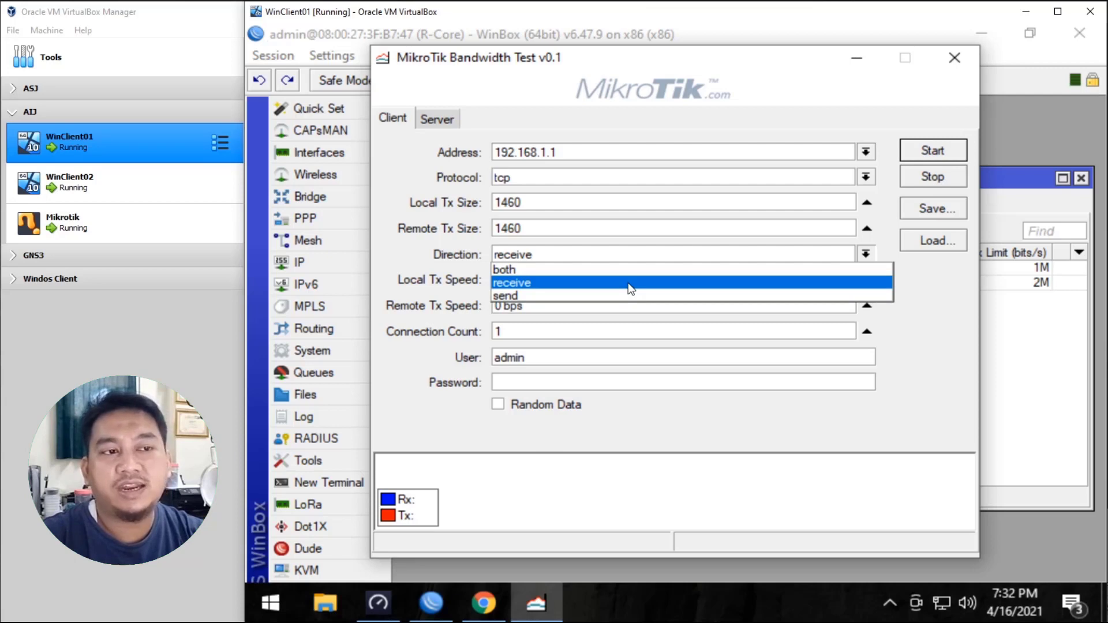
click(535, 286)
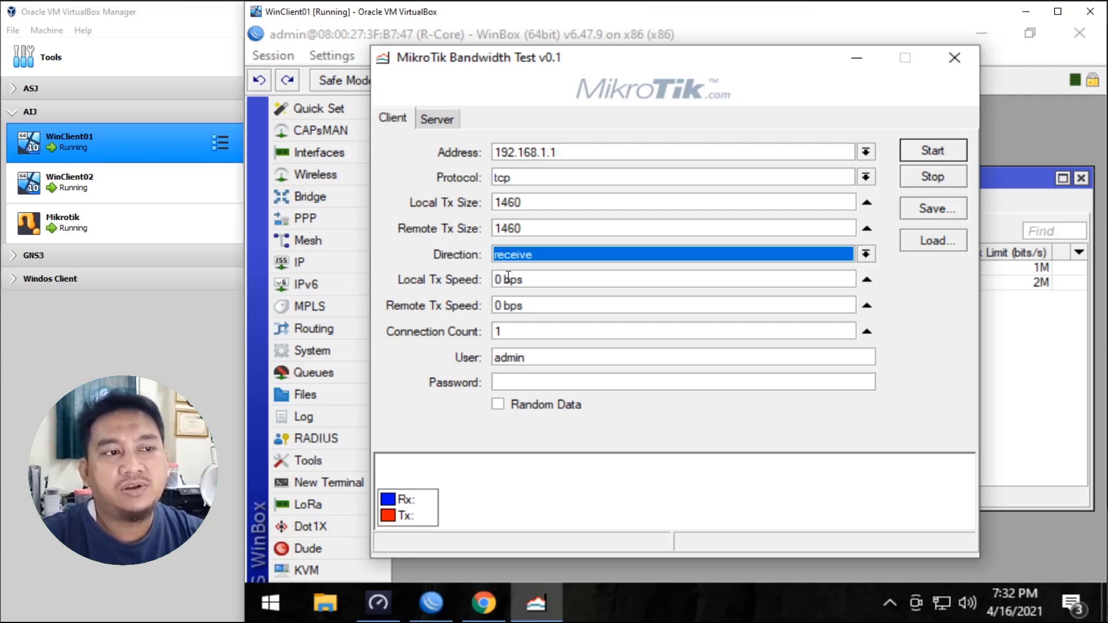
Set both the Local Tx Speed and the Remote Tx Speed to 10000000 bps
click(506, 279)
drag(506, 279, 527, 282)
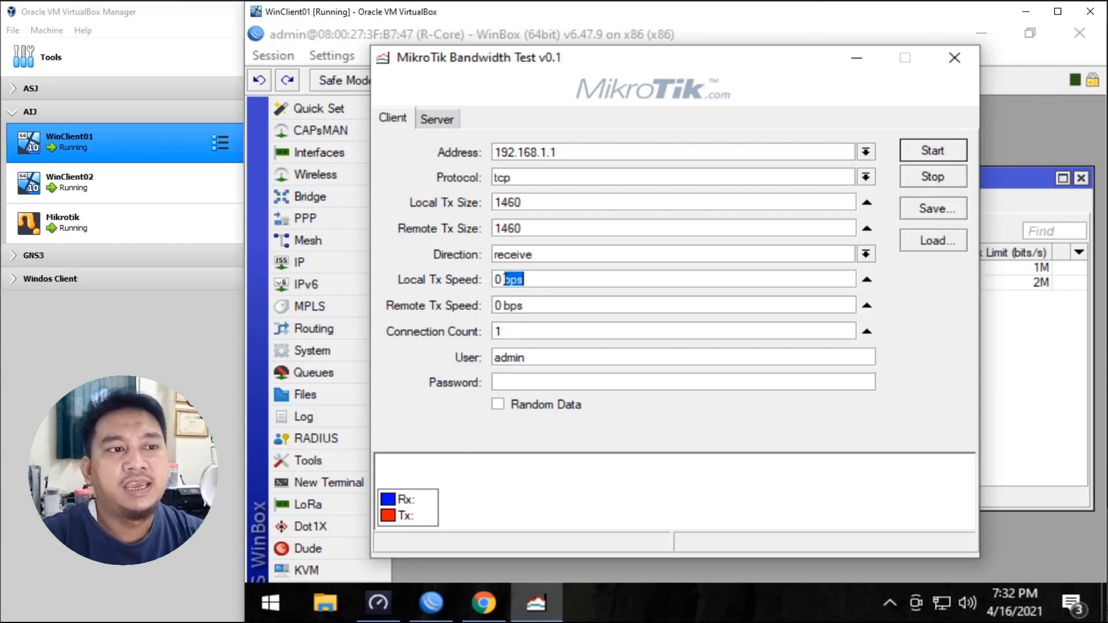
drag(503, 279, 466, 283)
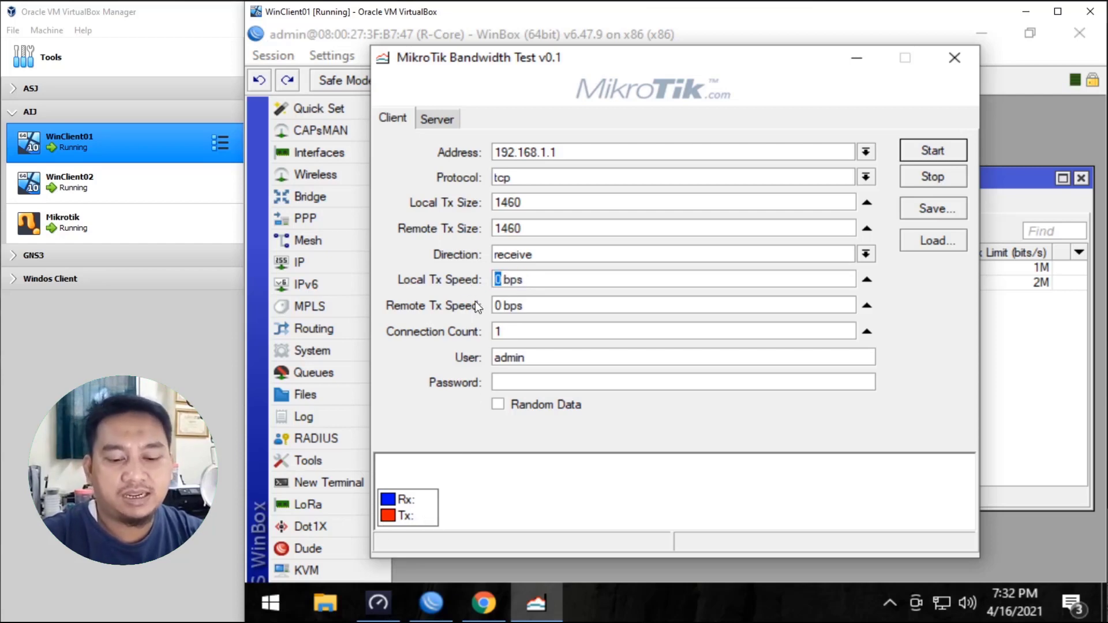
text(10)
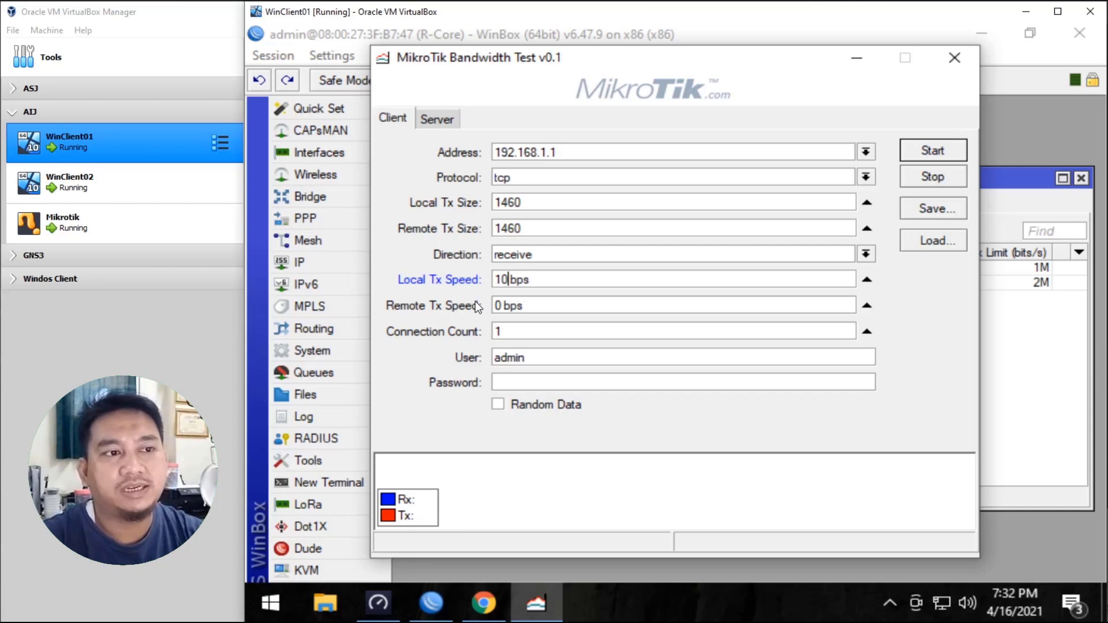
text(000000)
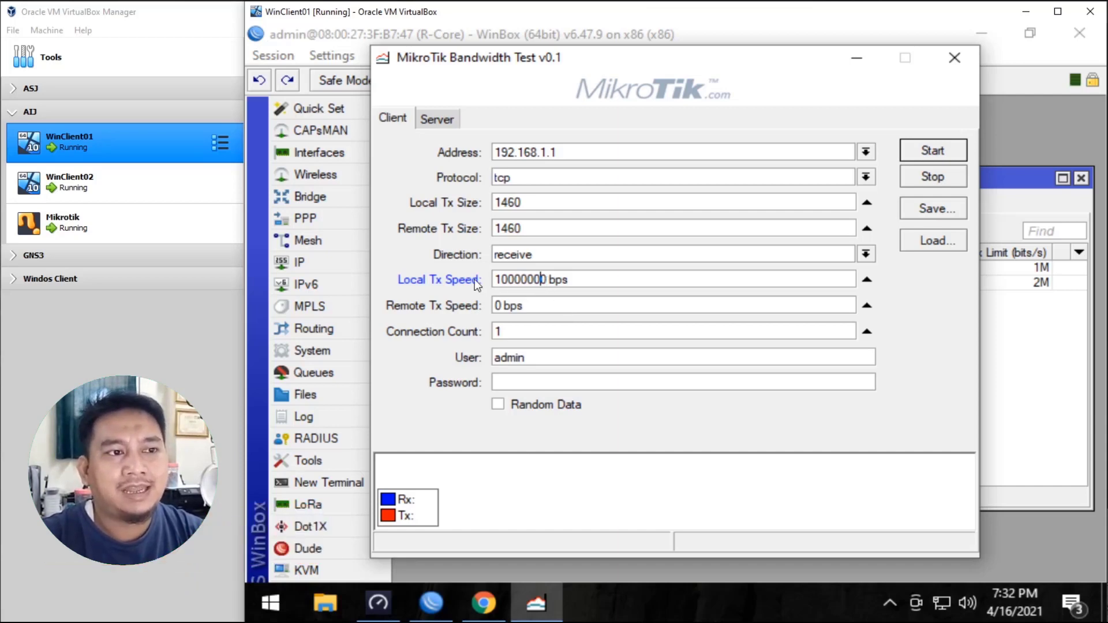
double_click(546, 279)
key(ctrl+c)
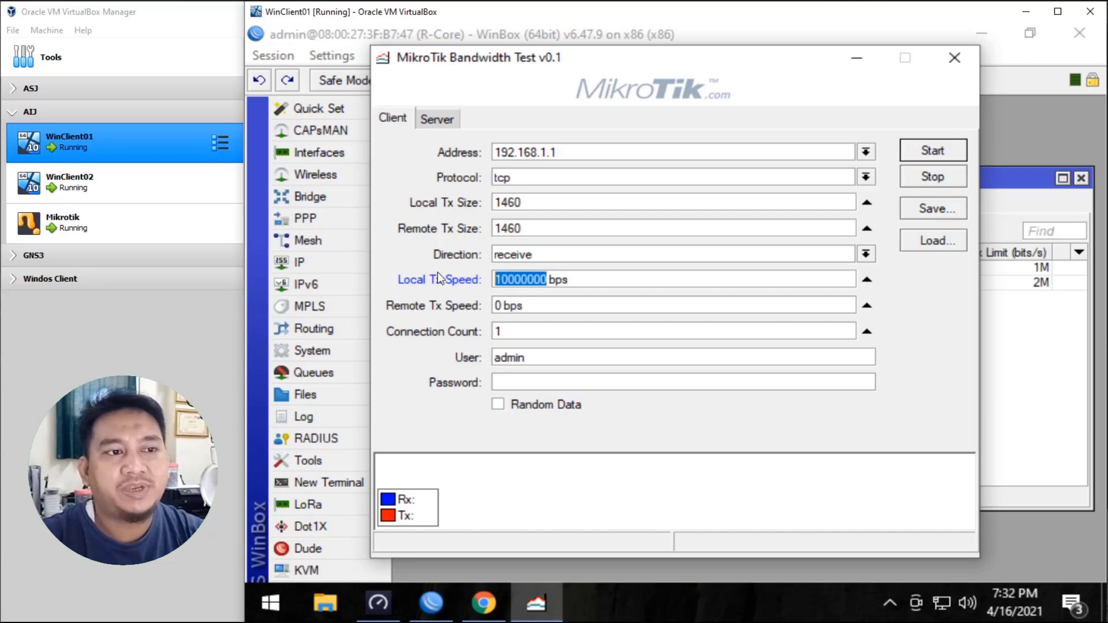
double_click(500, 306)
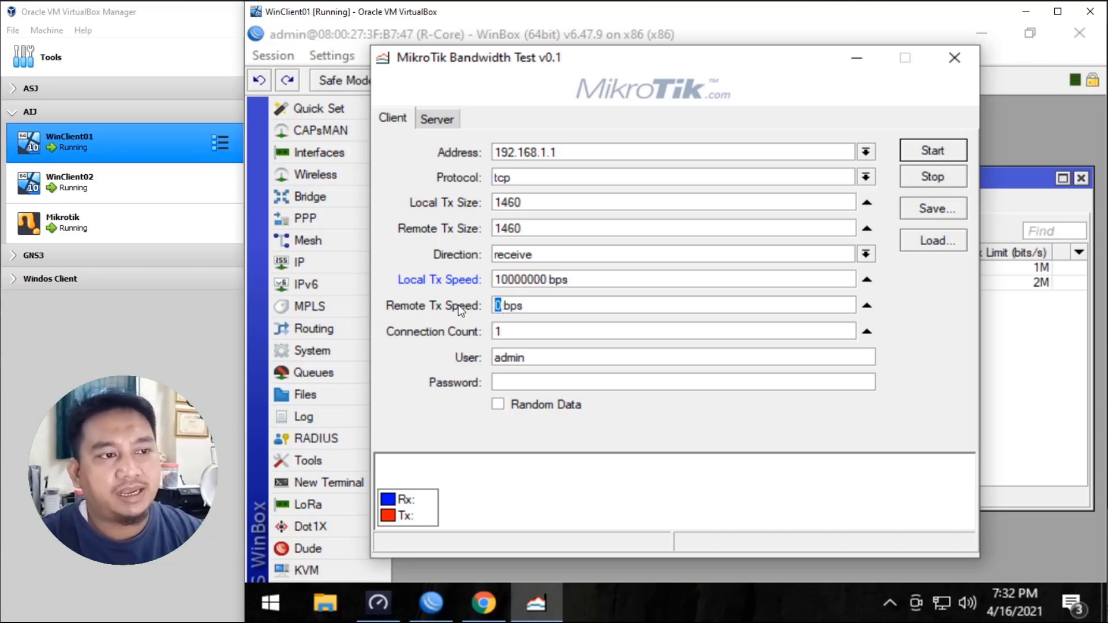
key(ctrl+v)
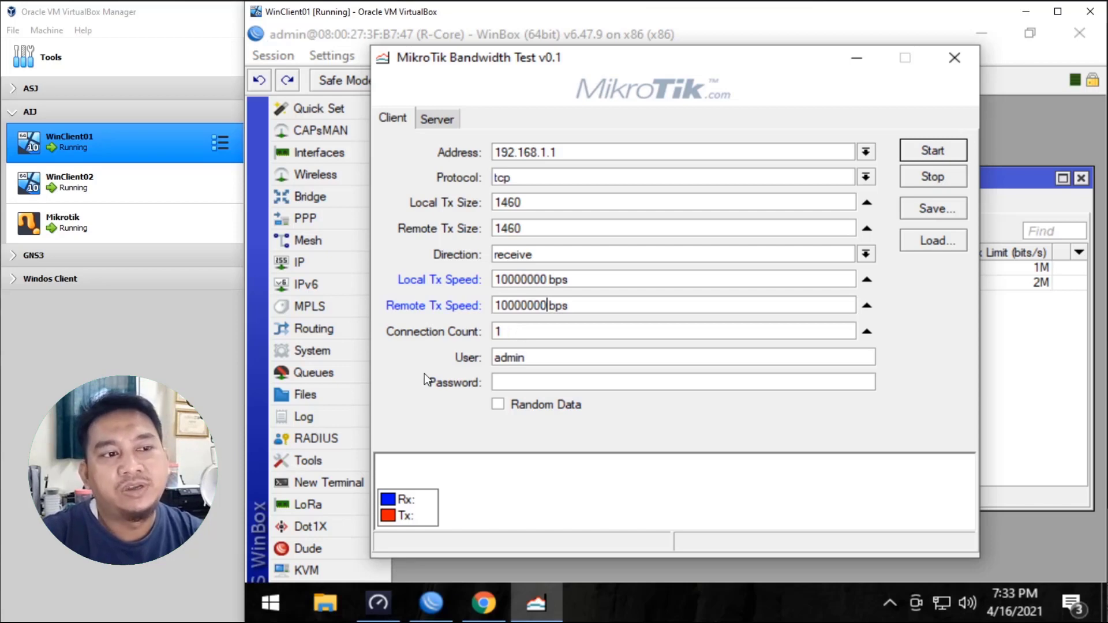
Open WinBox's BTest Server settings, check the Enabled and Authenticate options, and compare them with the user and password fields in MikroTik Bandwidth Test
click(1010, 381)
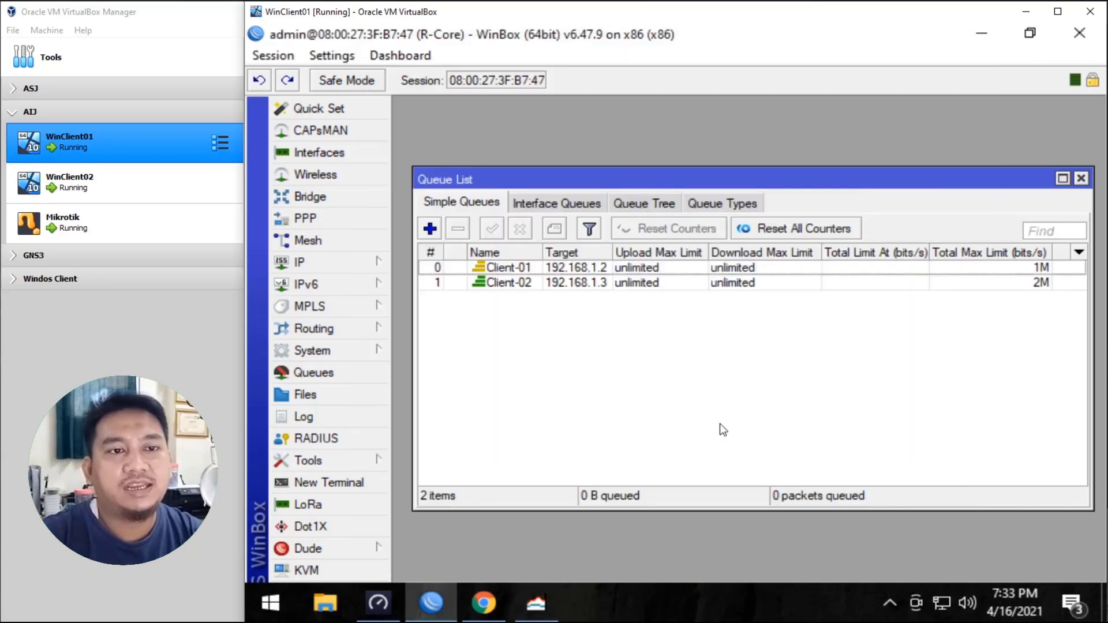
click(339, 460)
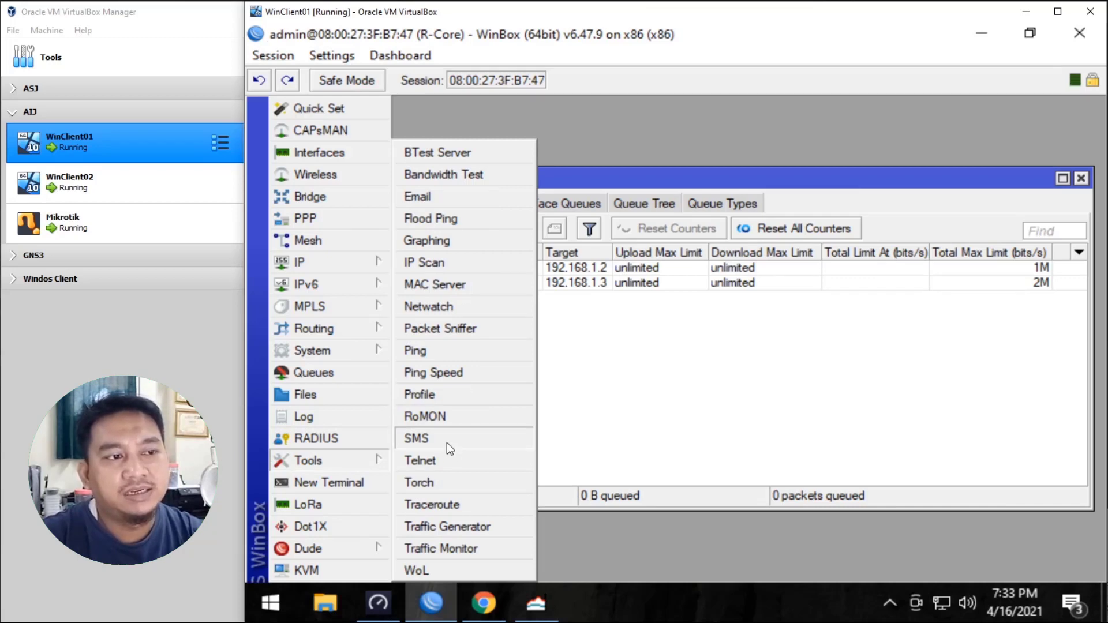
click(484, 154)
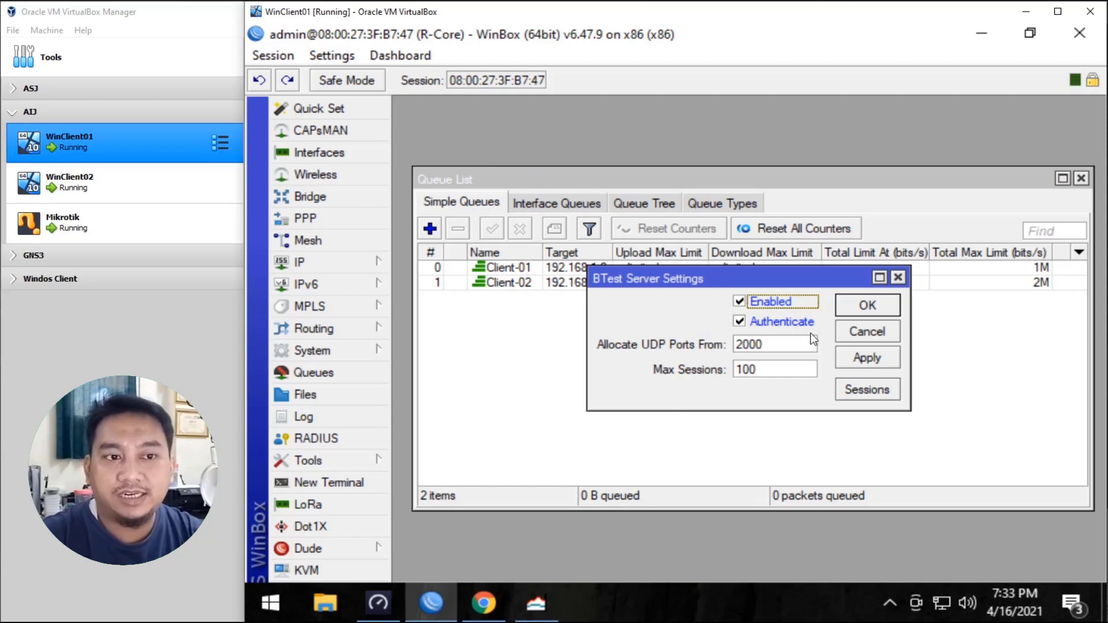
click(541, 597)
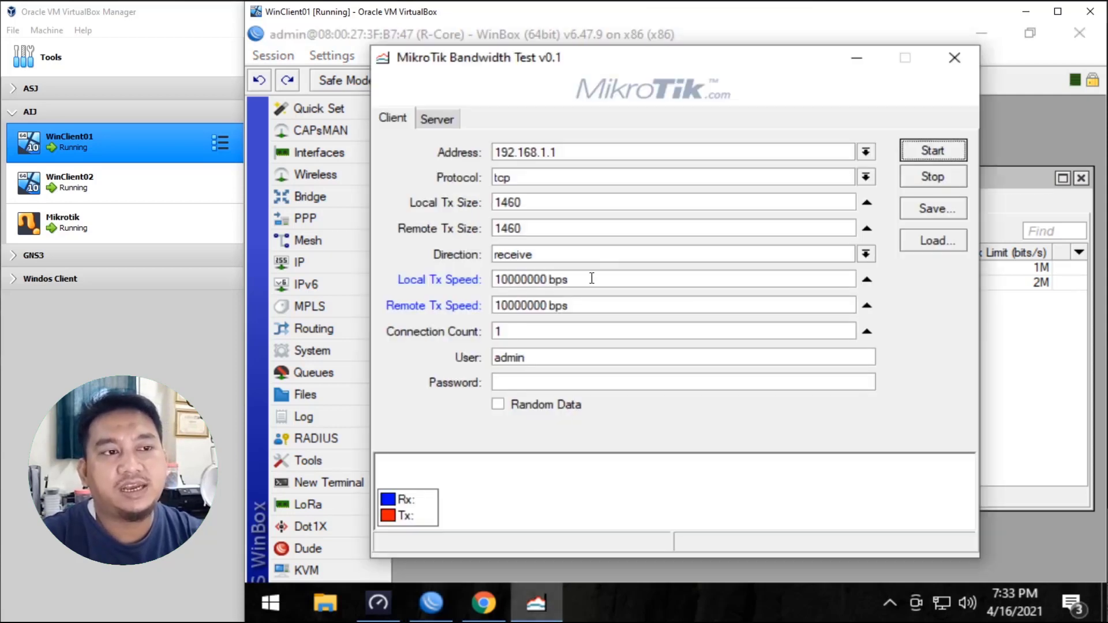
double_click(523, 358)
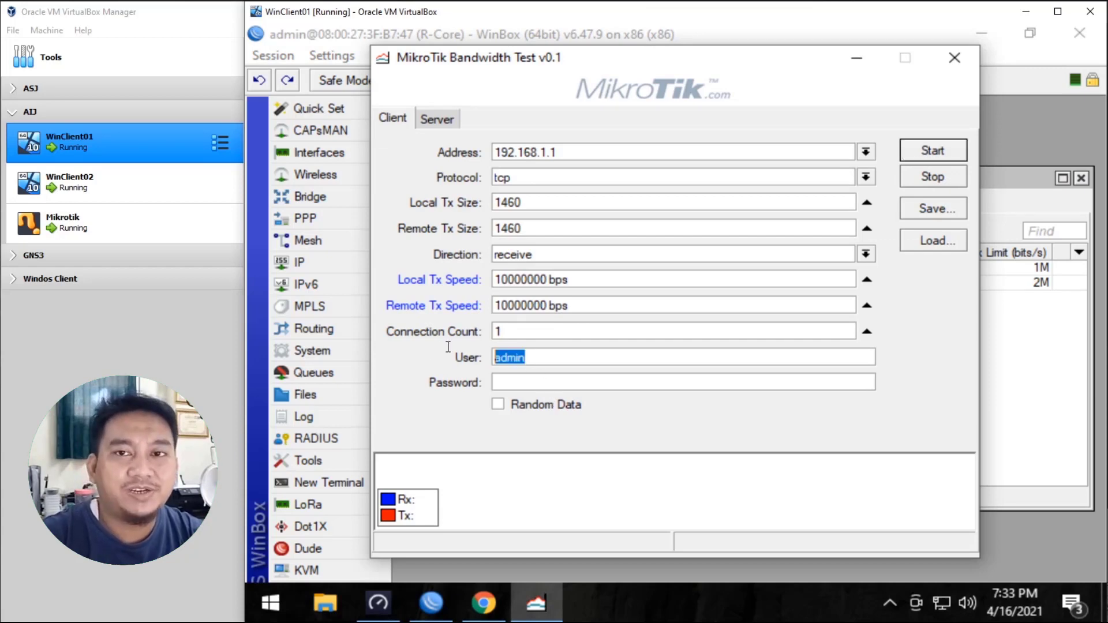
click(538, 381)
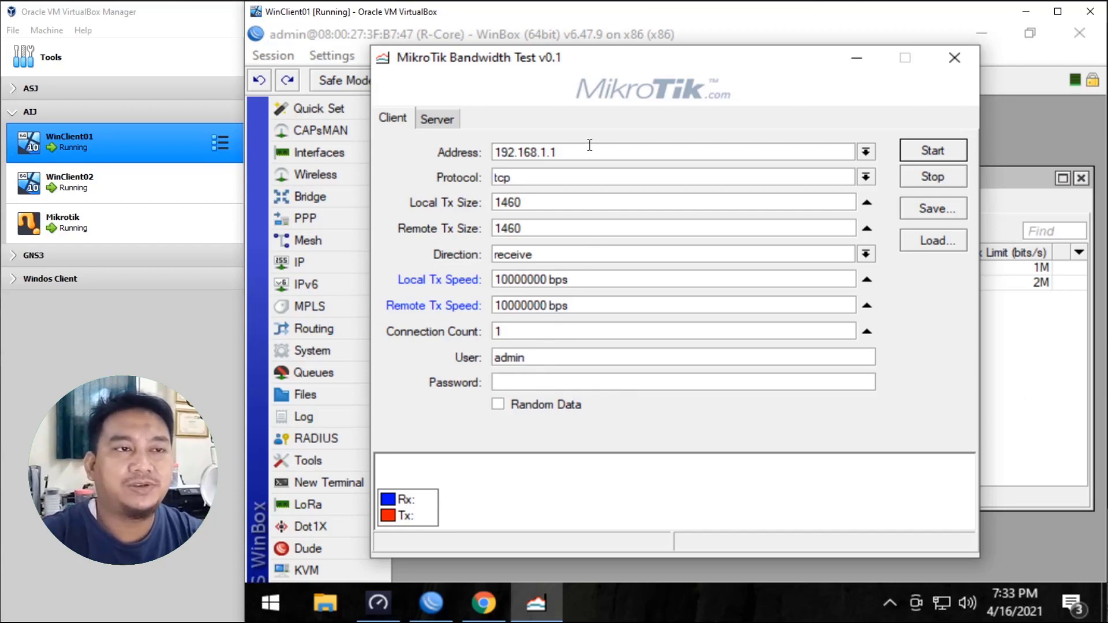
Start the bandwidth test to 192.168.1.1 and position its window so the client queue names stay visible beside it
drag(614, 70, 708, 82)
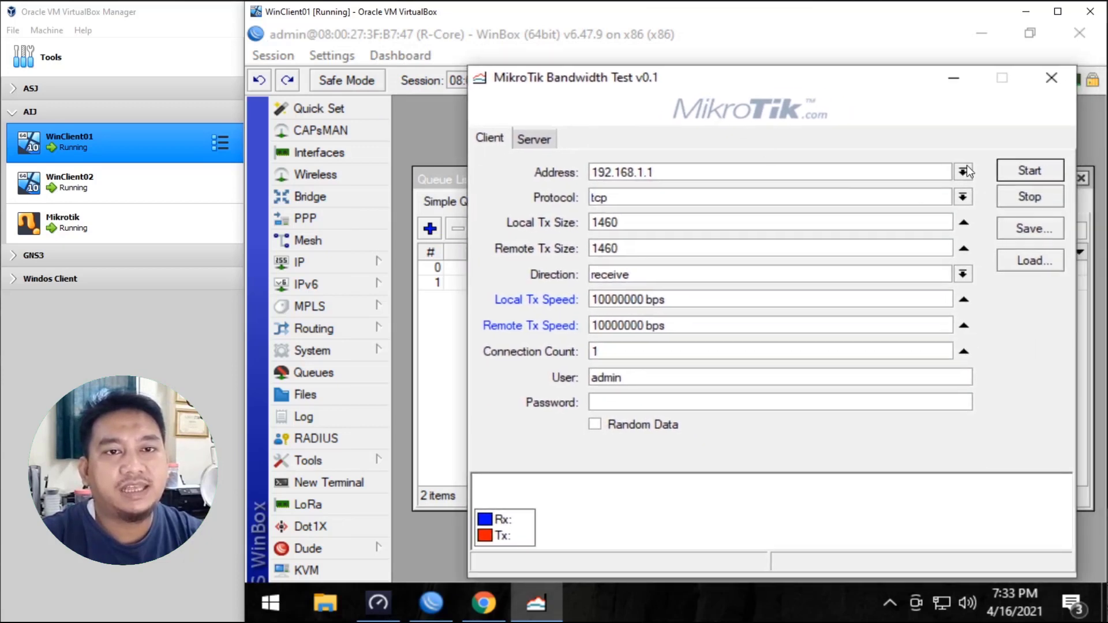
drag(784, 77, 781, 44)
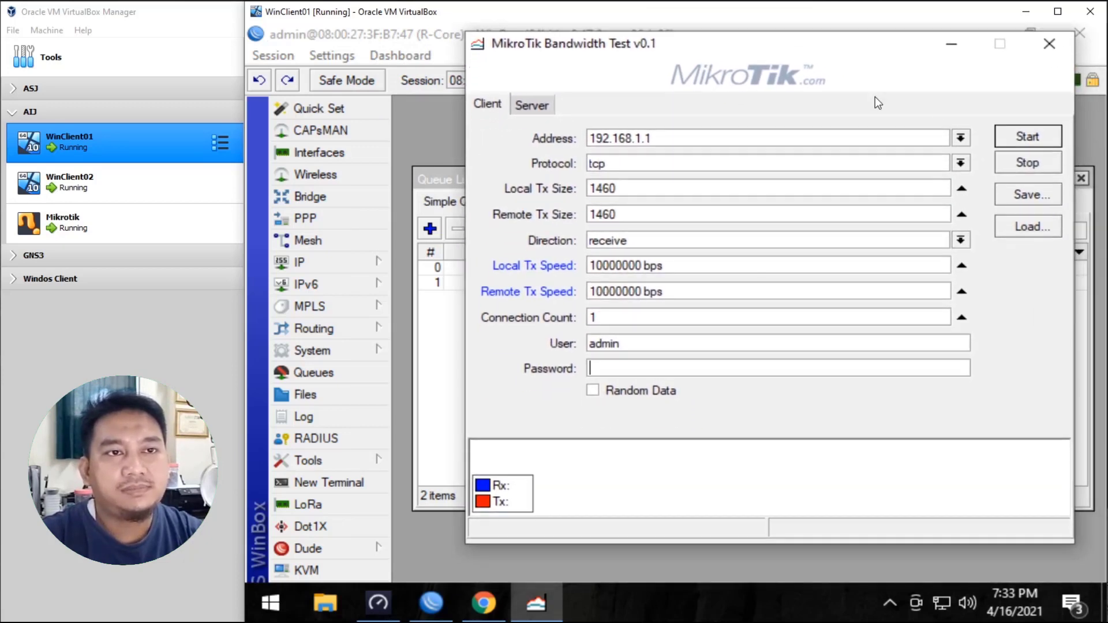
click(1013, 137)
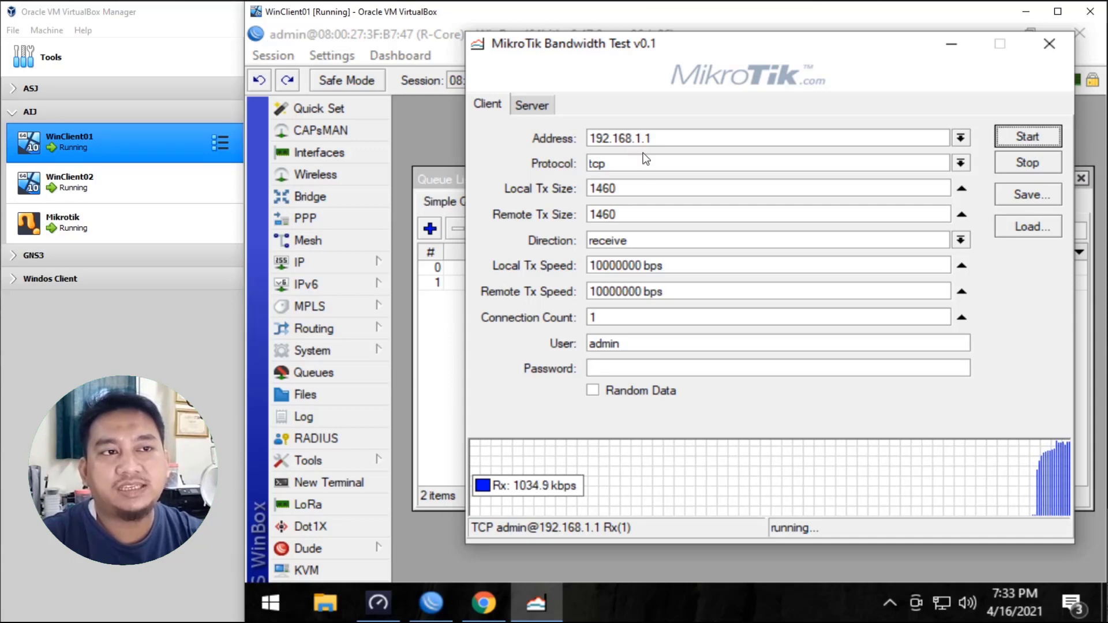
drag(618, 52, 678, 54)
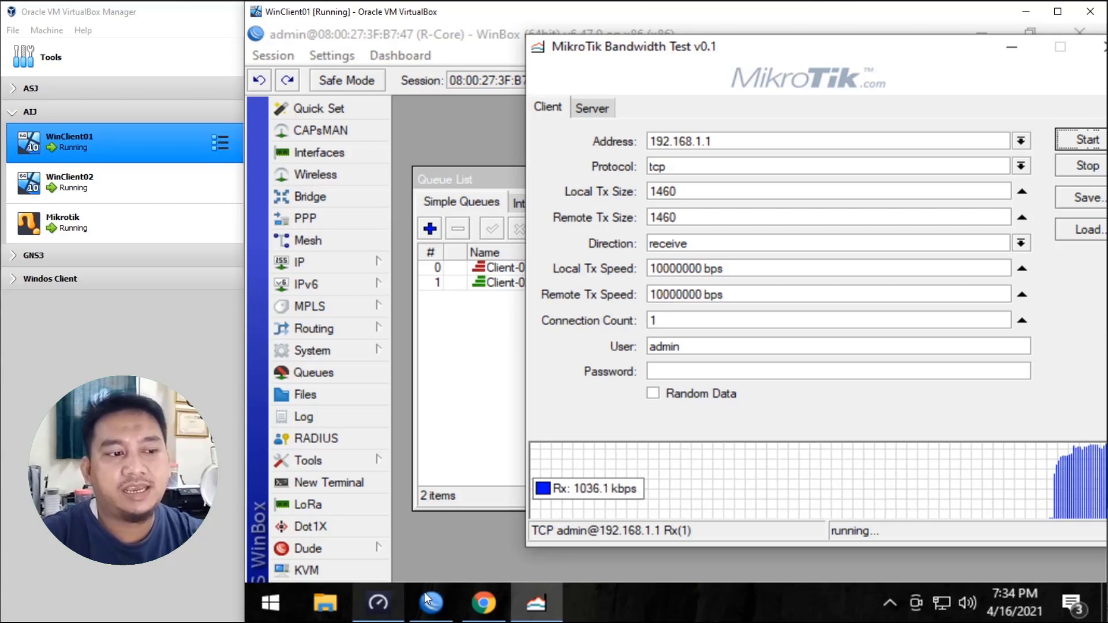
mouse_move(381, 617)
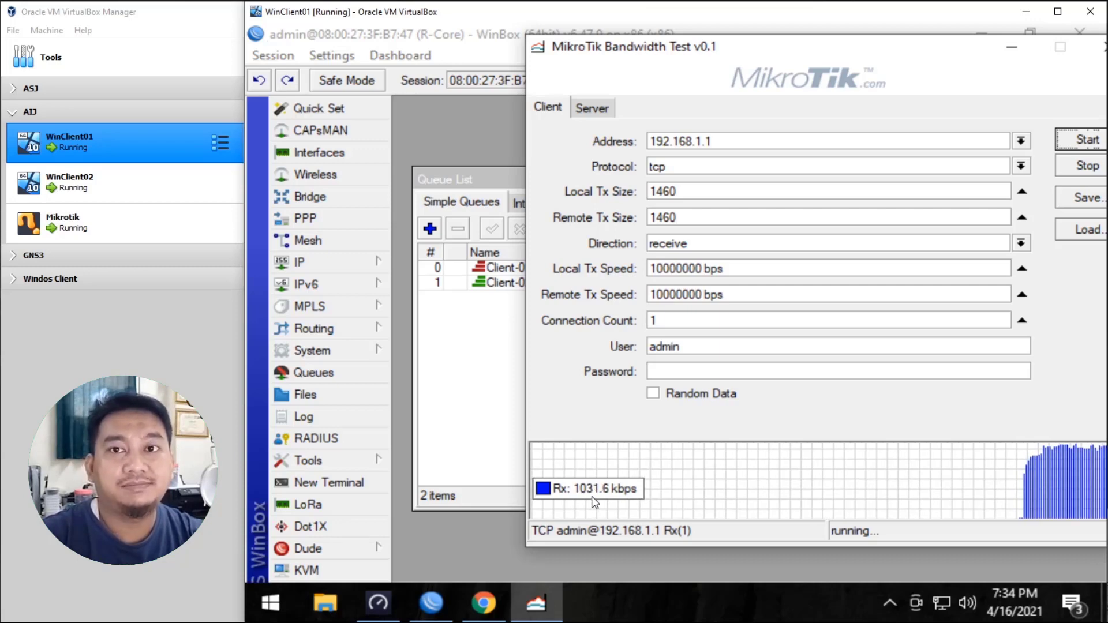
Show the traffic graphs of the Client-01 simple queue, and stop and minimize the running bandwidth test
double_click(500, 268)
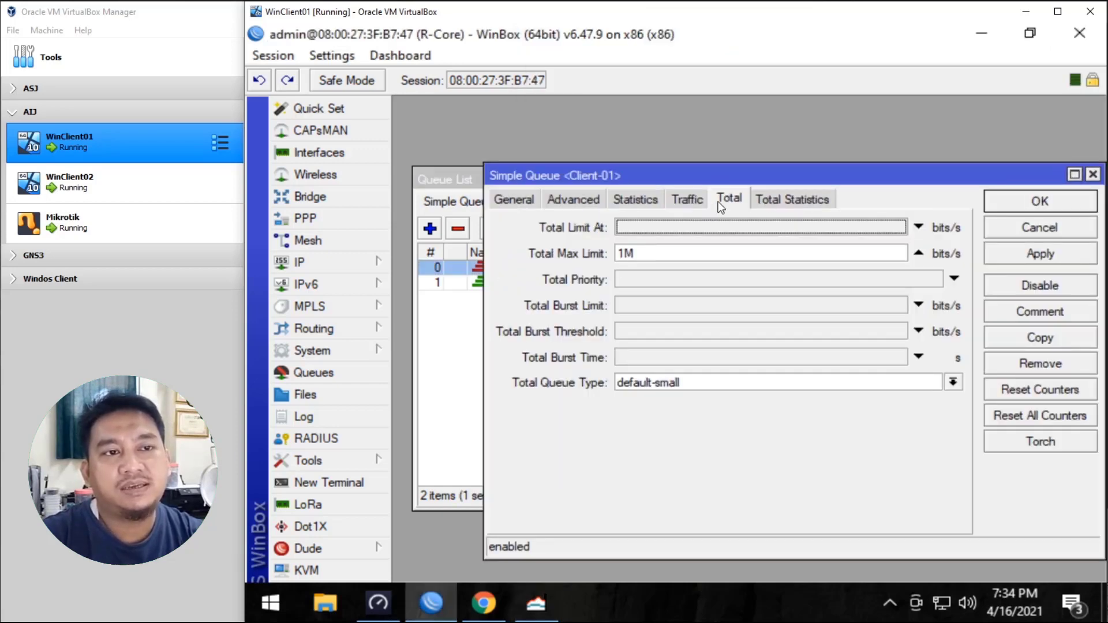
click(688, 199)
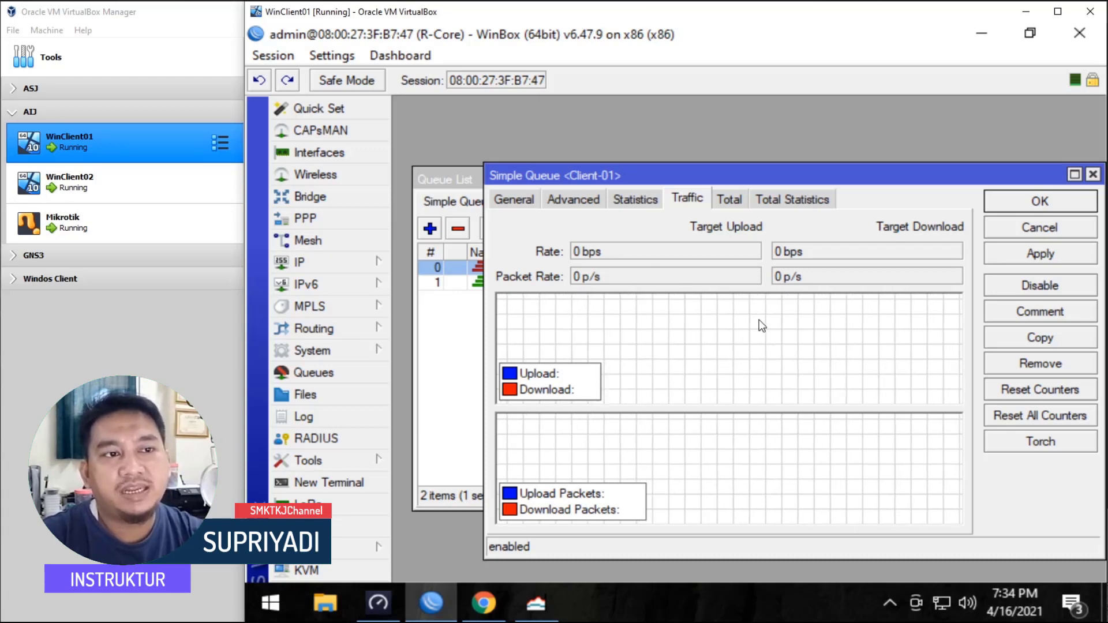
click(538, 606)
click(1077, 166)
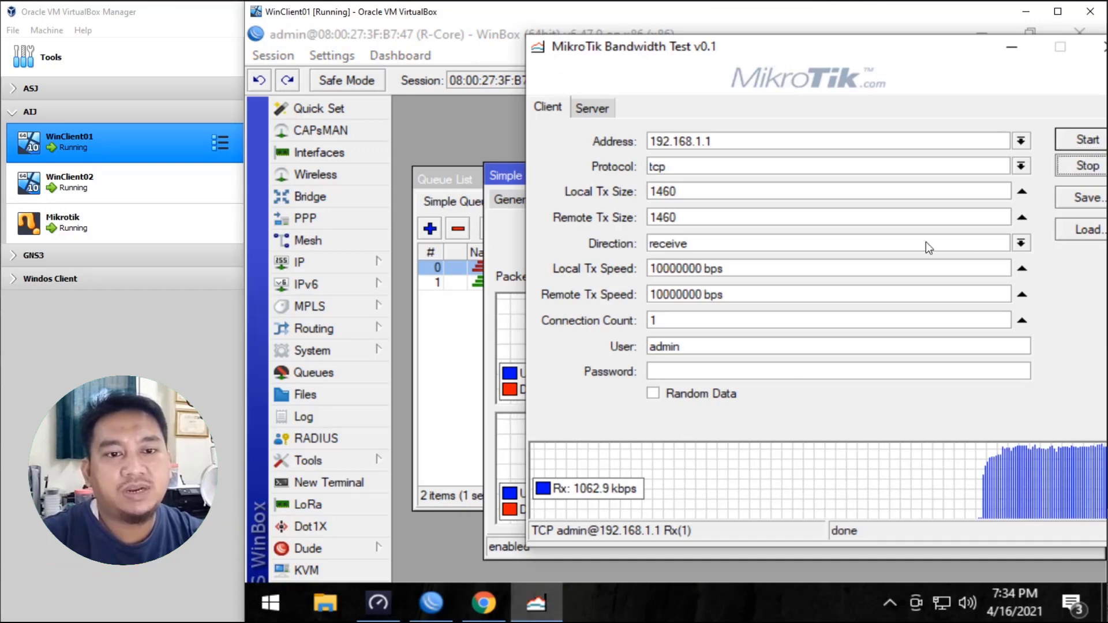
click(1011, 47)
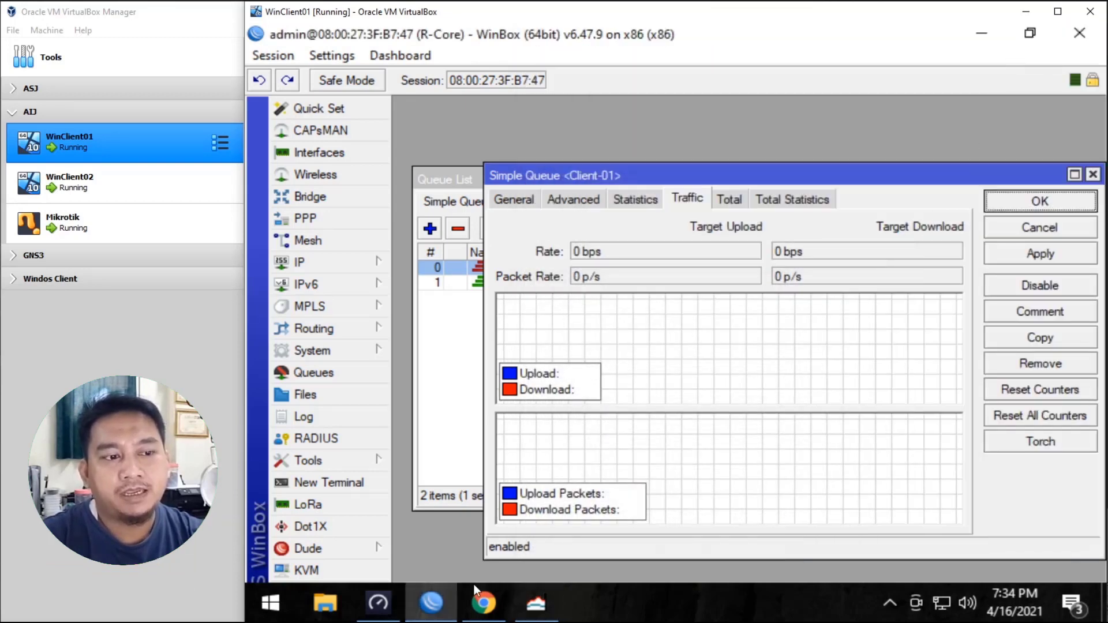
Start a new test in the Speedtest app and check the Client-01 traffic graphs in WinBox, closing and reopening the queue's properties
click(378, 603)
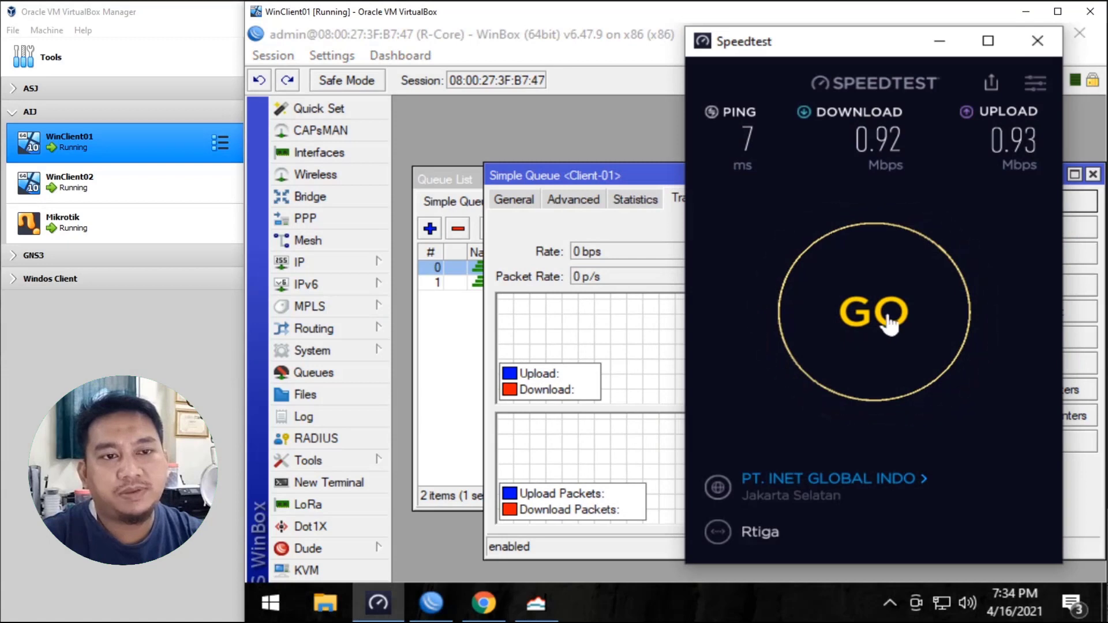
click(889, 322)
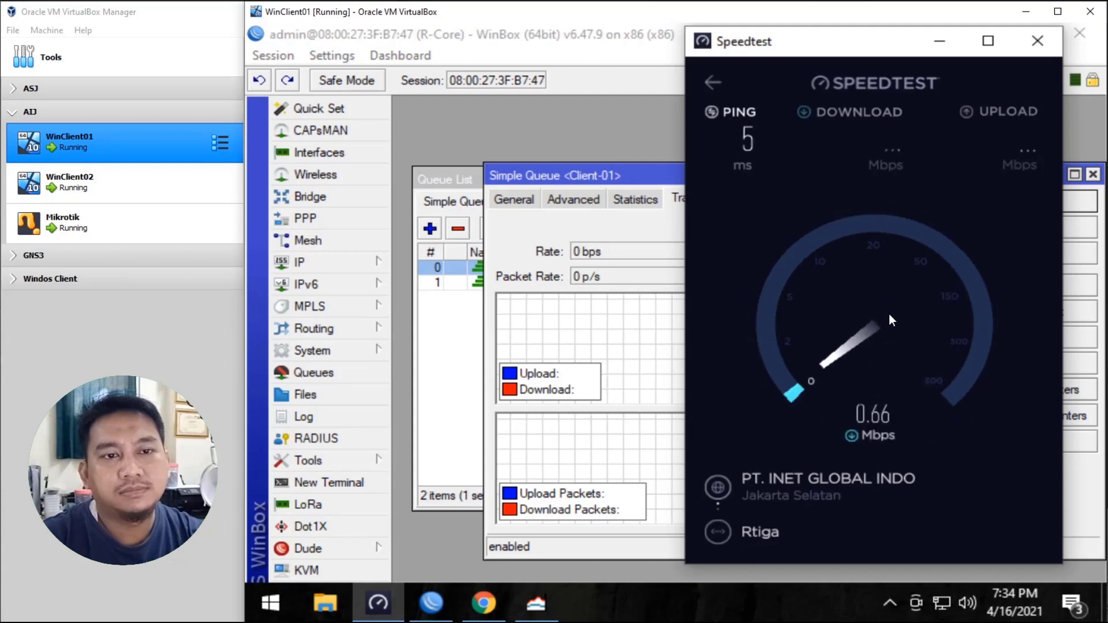
click(639, 379)
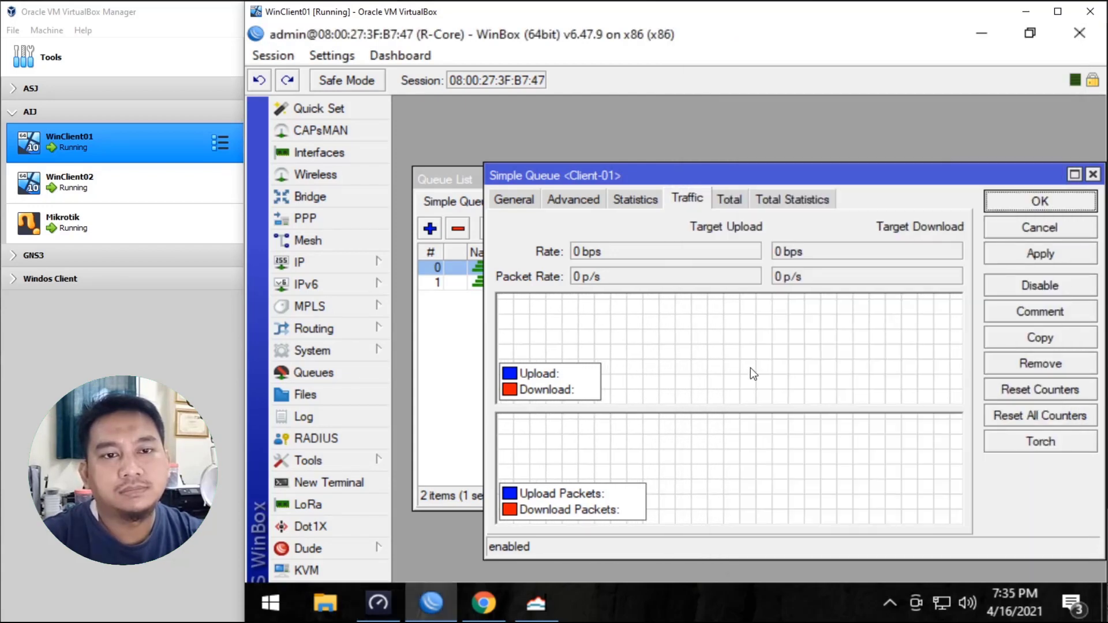
click(1071, 203)
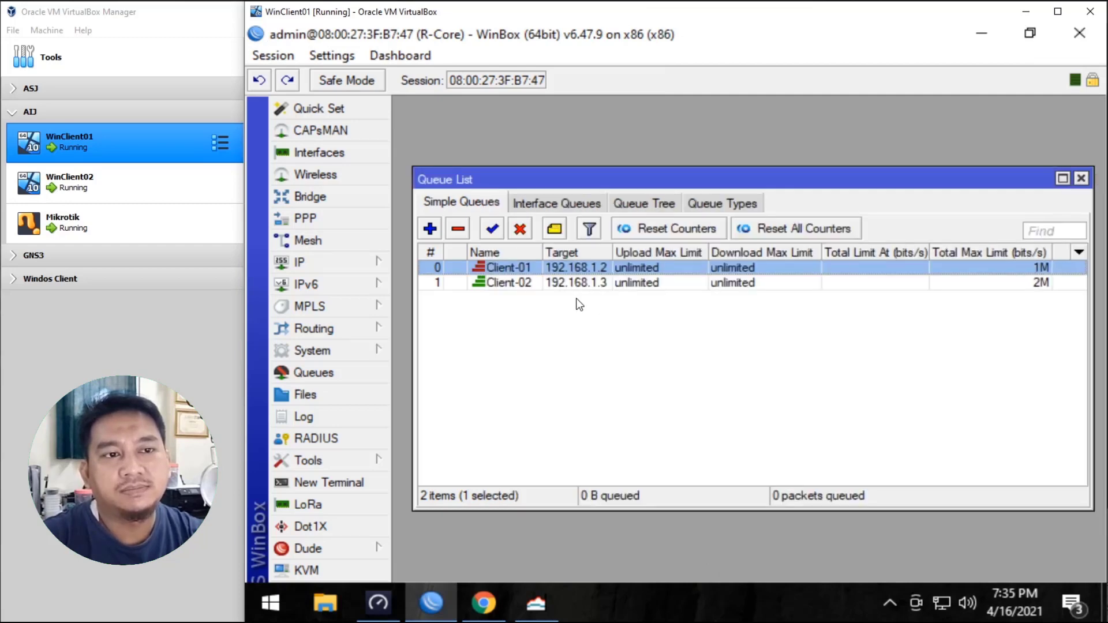
double_click(537, 268)
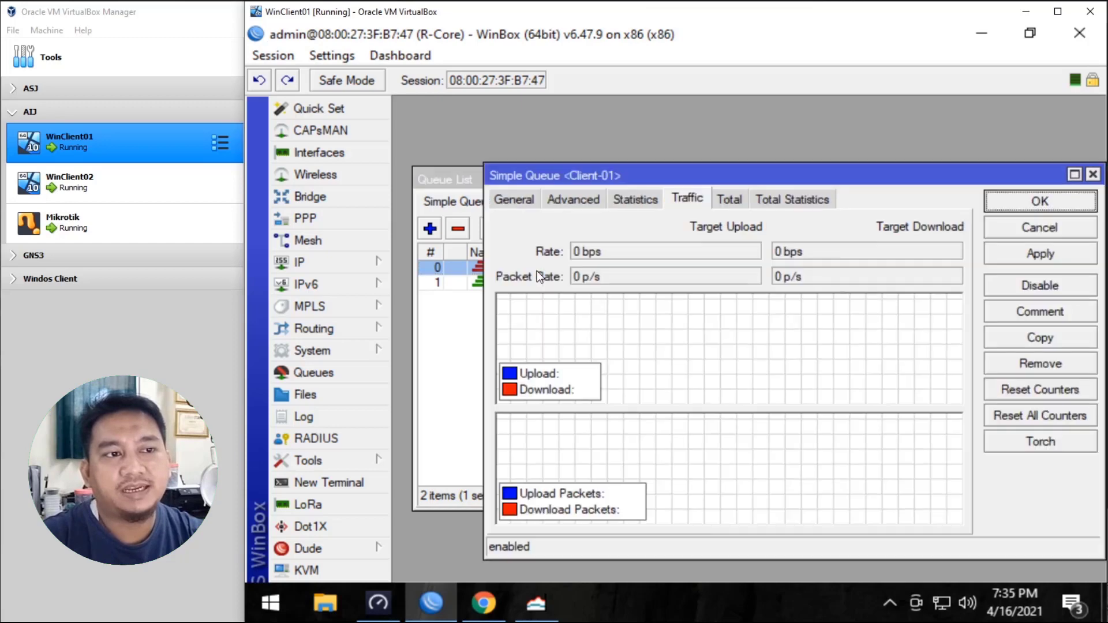
Check MikroTik Bandwidth Test and minimize it, reopen the Client-01 simple queue in WinBox, and view its total statistics
click(547, 600)
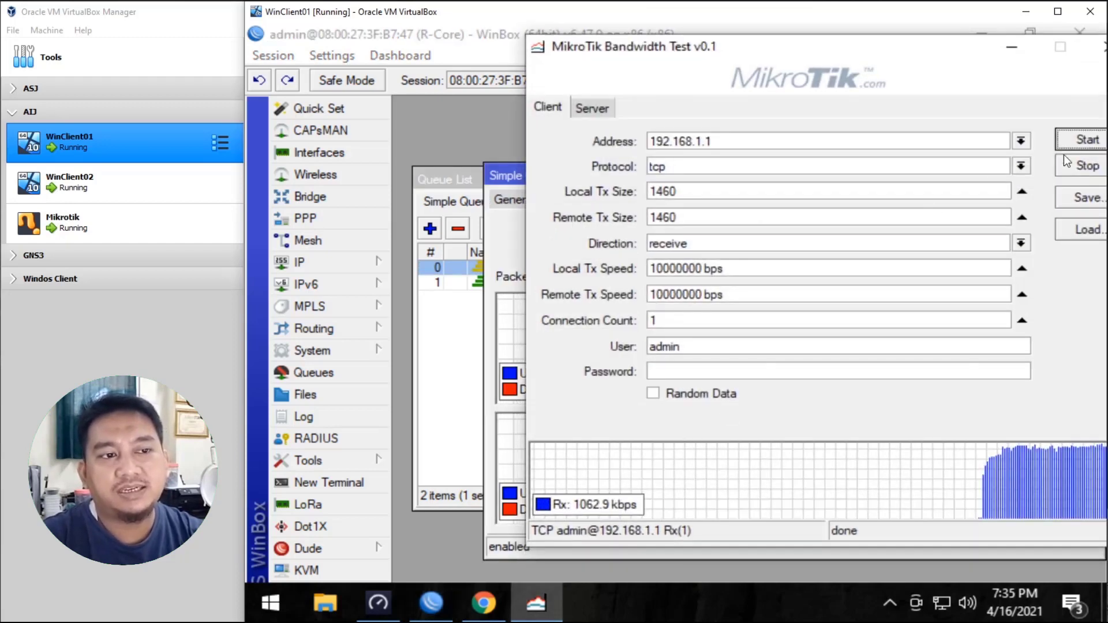
click(1011, 46)
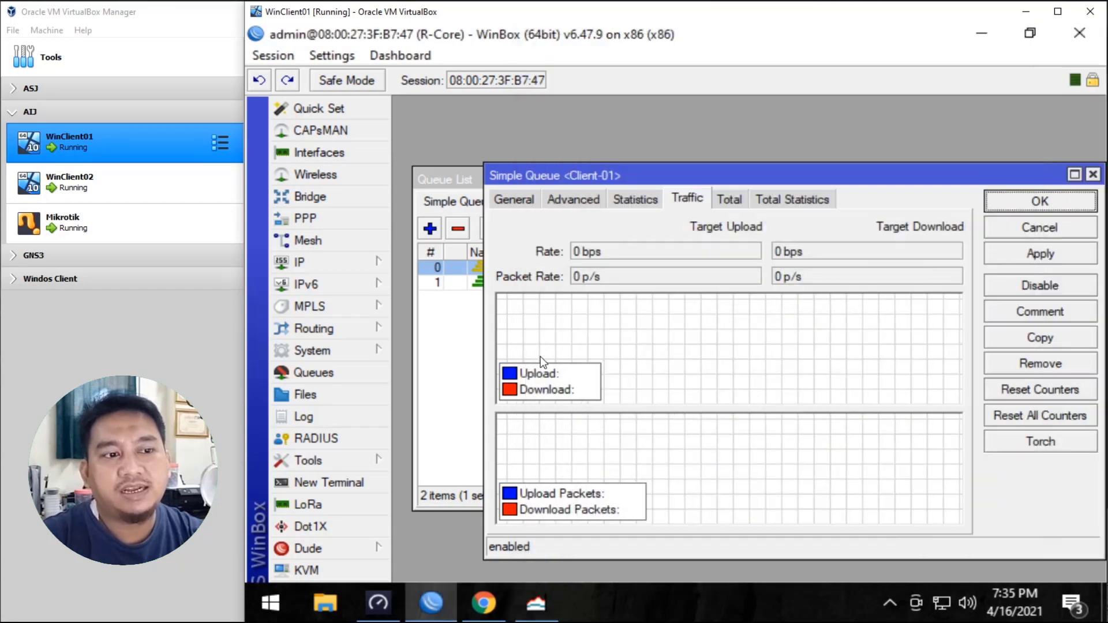
click(478, 261)
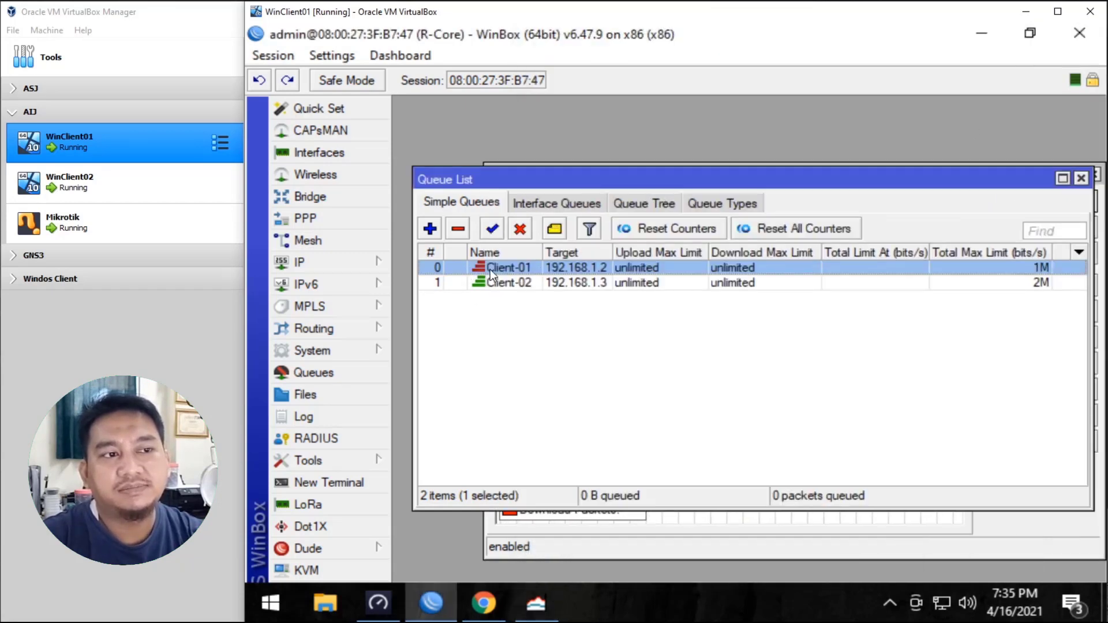
double_click(490, 269)
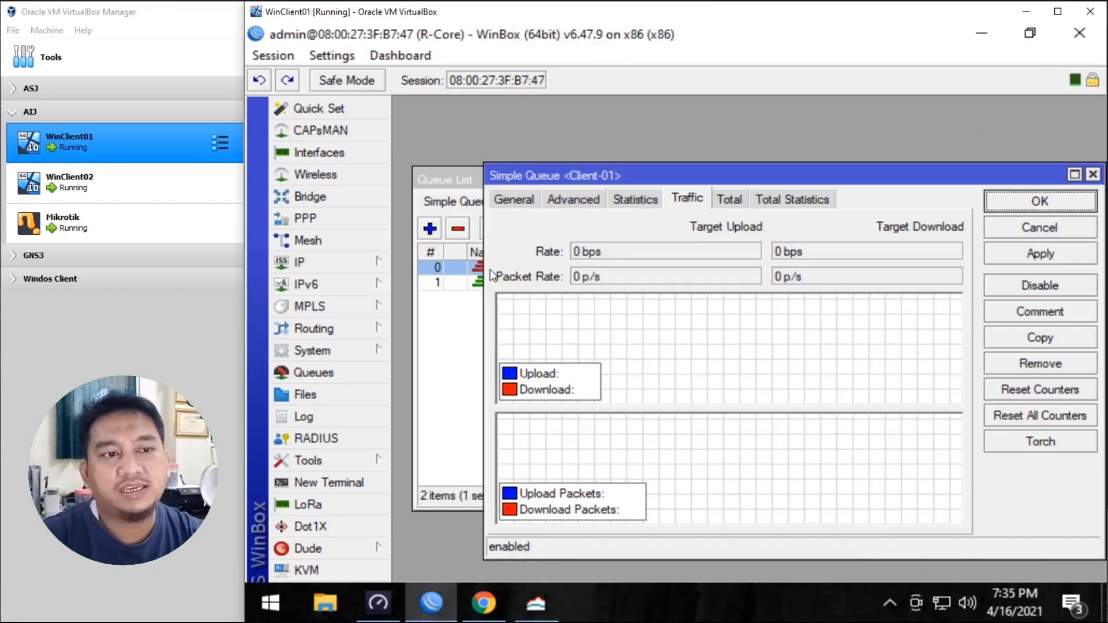
click(730, 199)
click(785, 201)
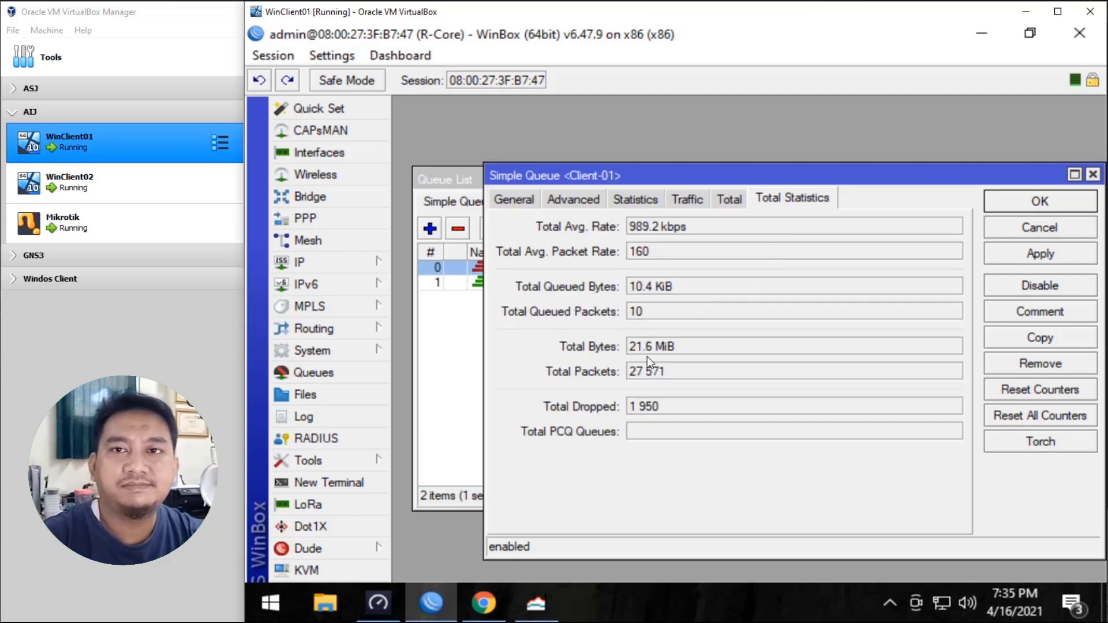
Compare the Client-01 queue's total limit settings, traffic graphs and total statistics
click(730, 202)
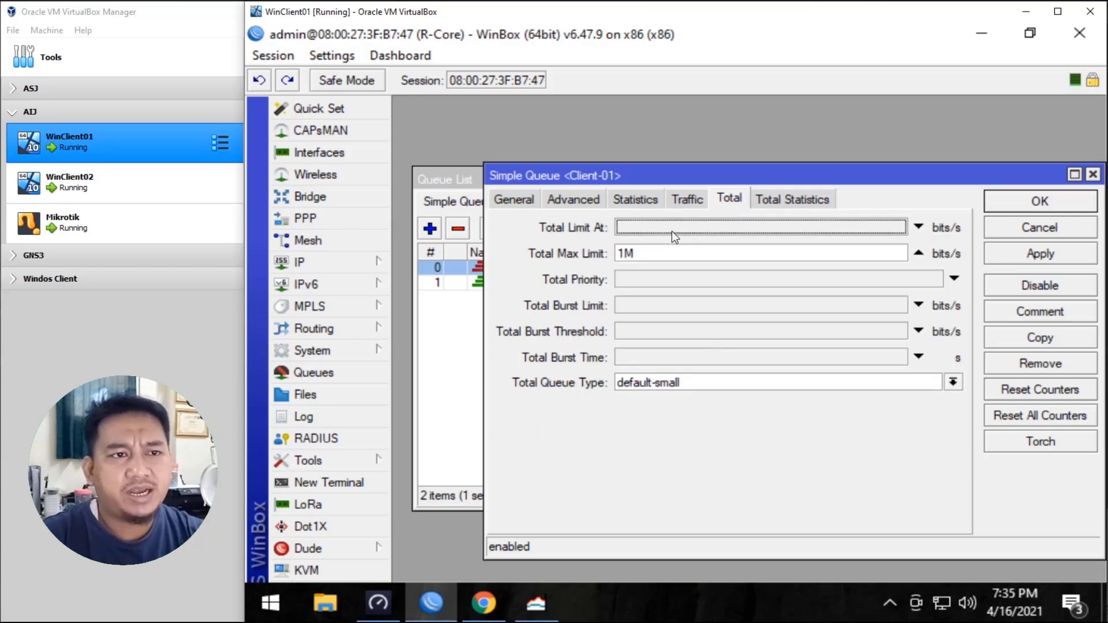
click(685, 201)
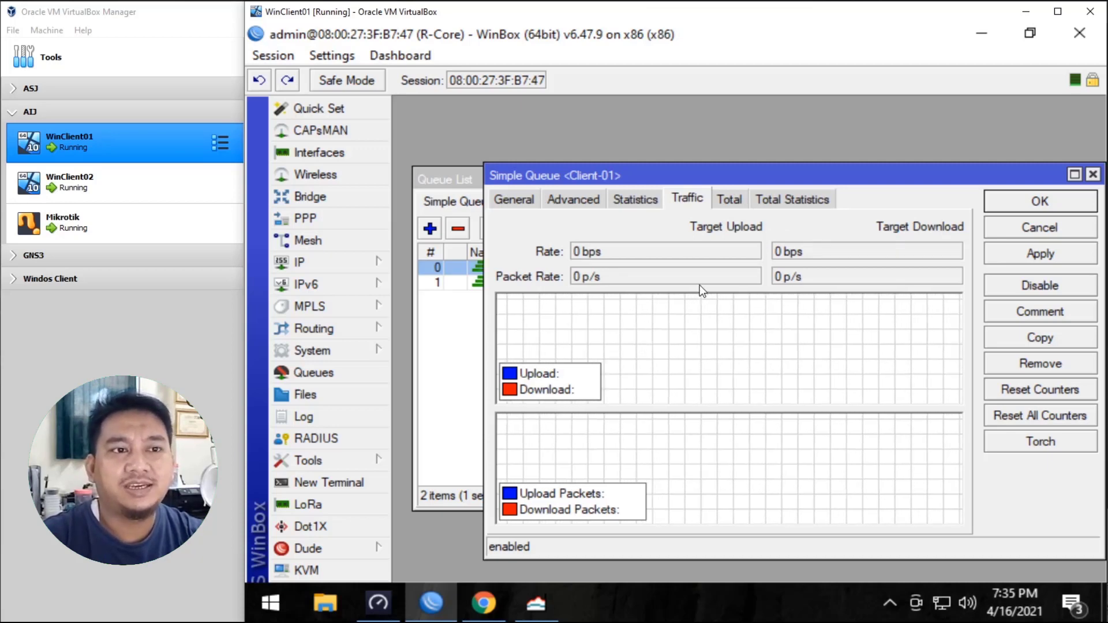
click(727, 206)
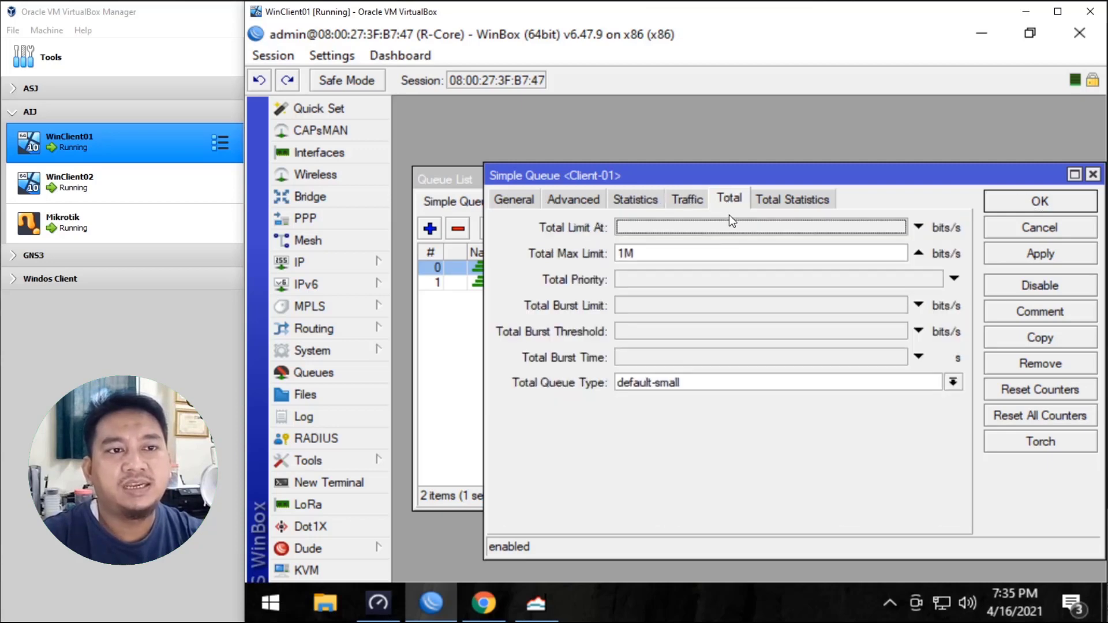
click(794, 200)
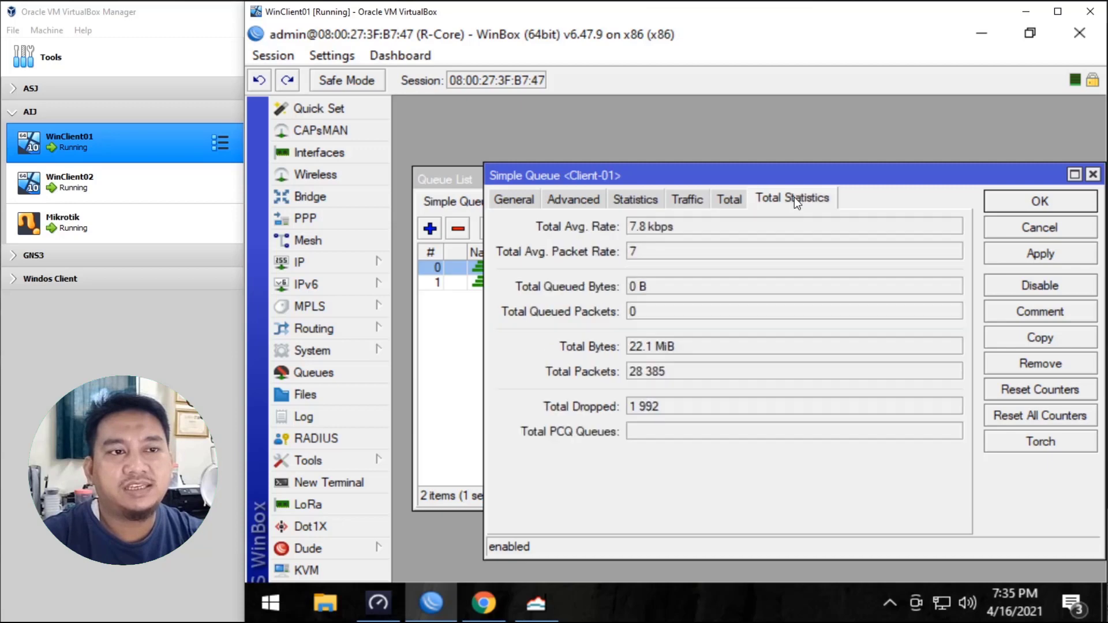
click(684, 199)
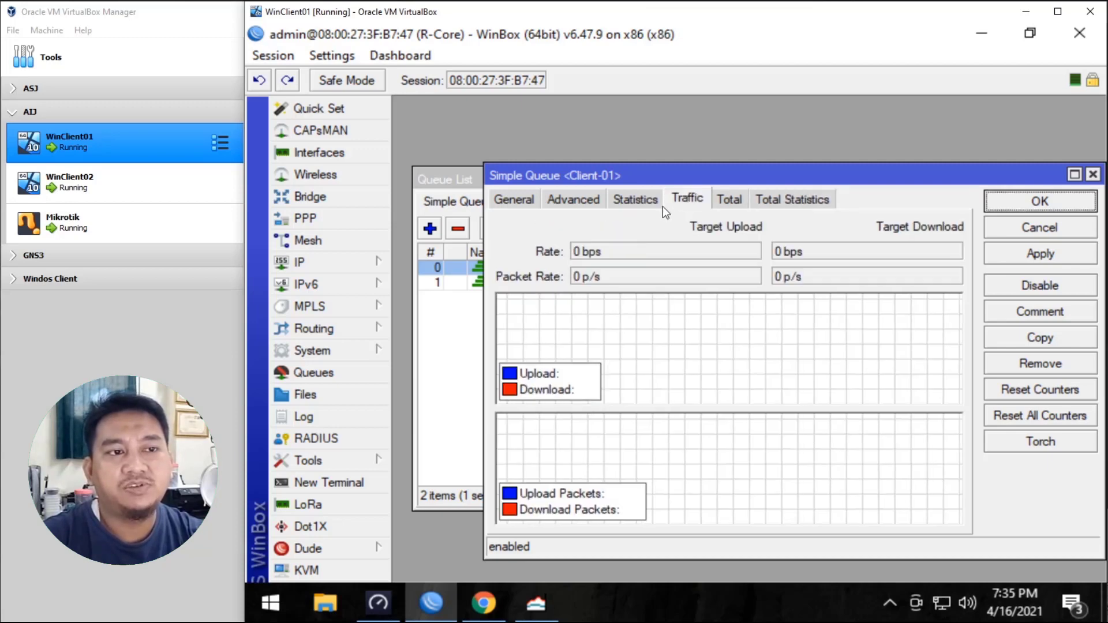
Start another test in the Speedtest app and check the Client-01 queue's statistics and total statistics in WinBox
click(379, 604)
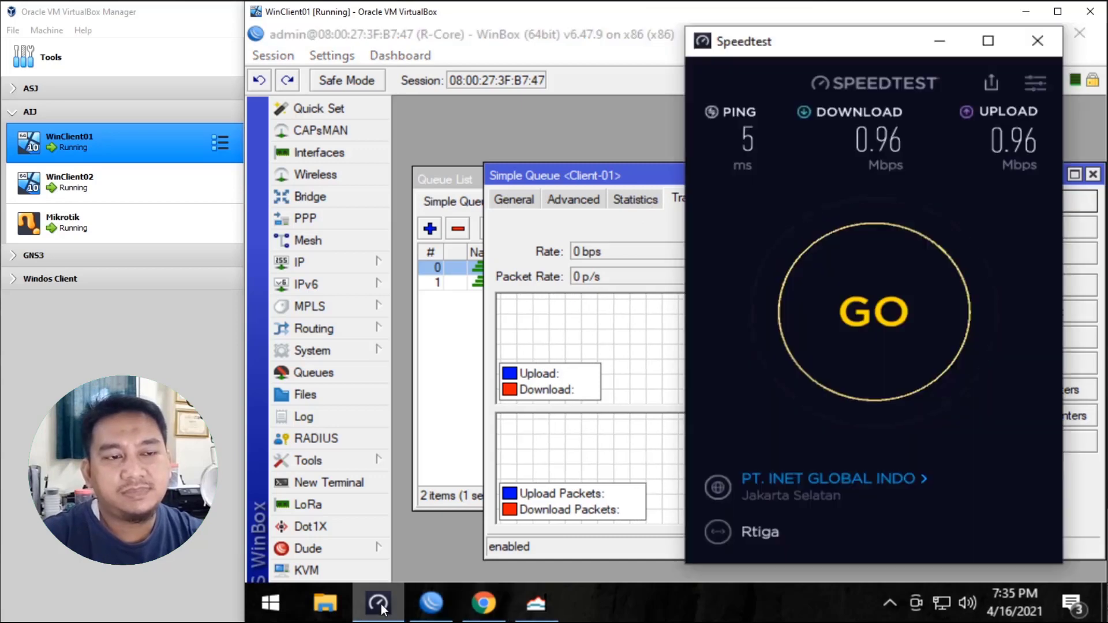
click(908, 347)
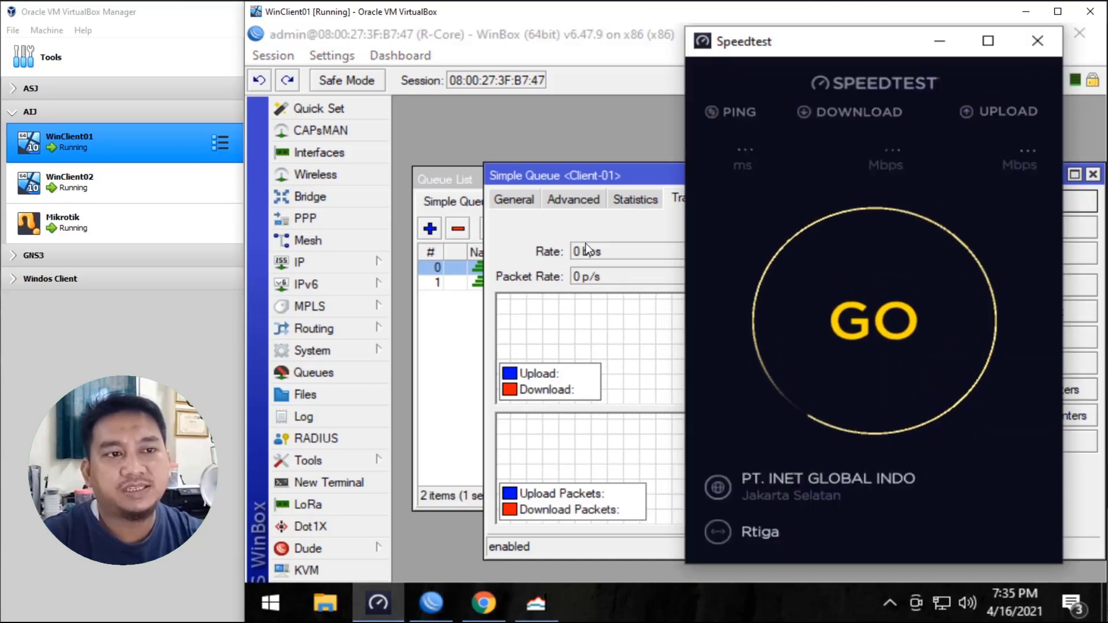
click(633, 200)
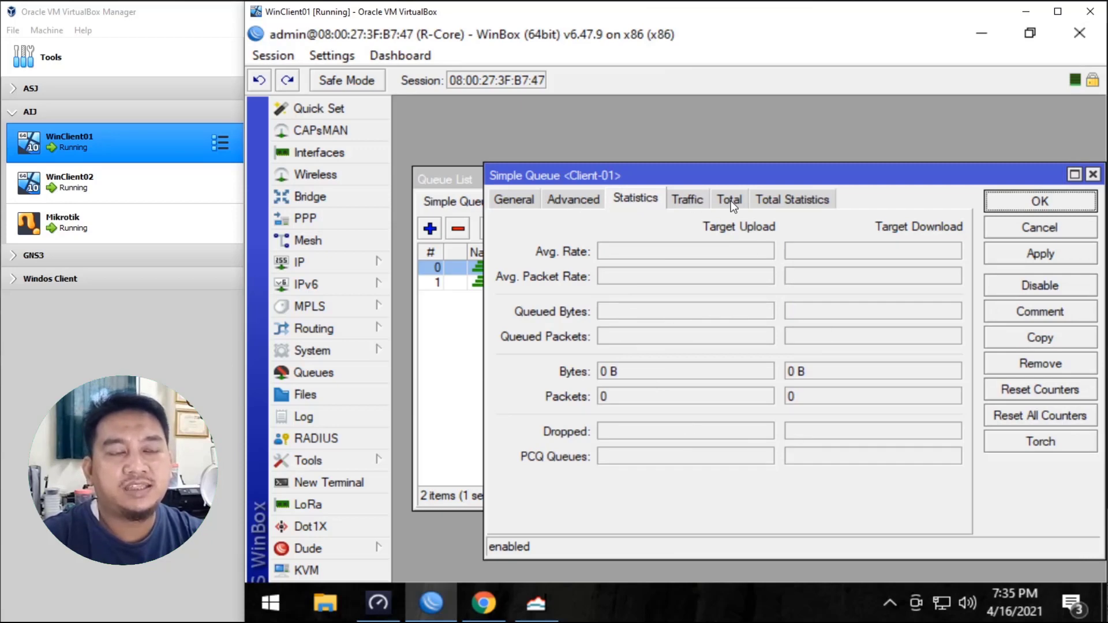
click(805, 199)
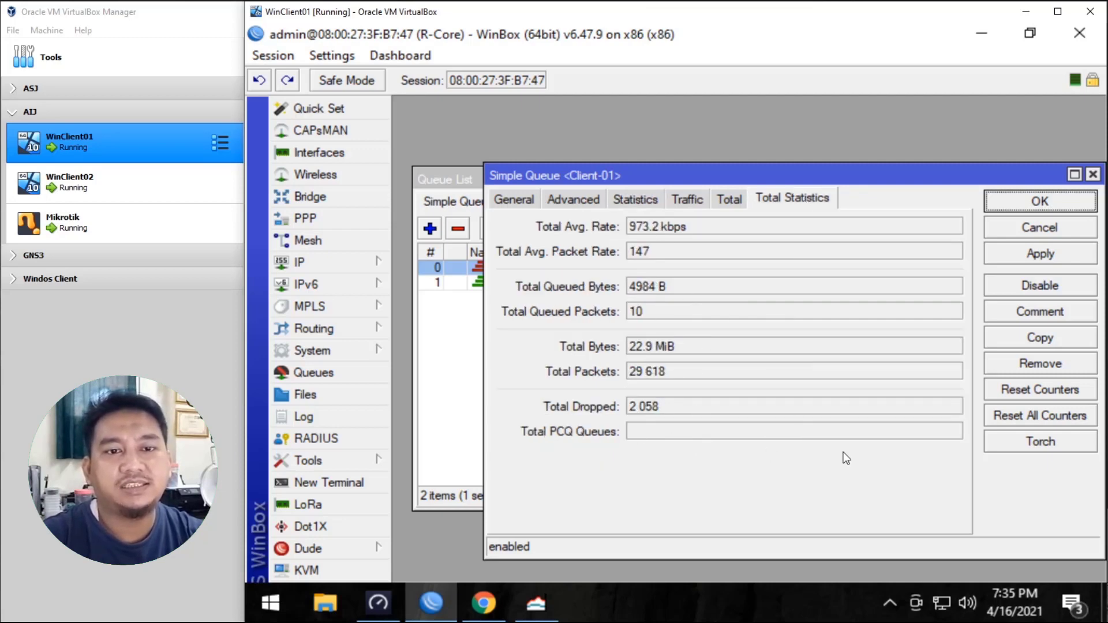
Reset all queue counters and the Client-01 counters, and bring the list of simple queues to the front
click(1035, 415)
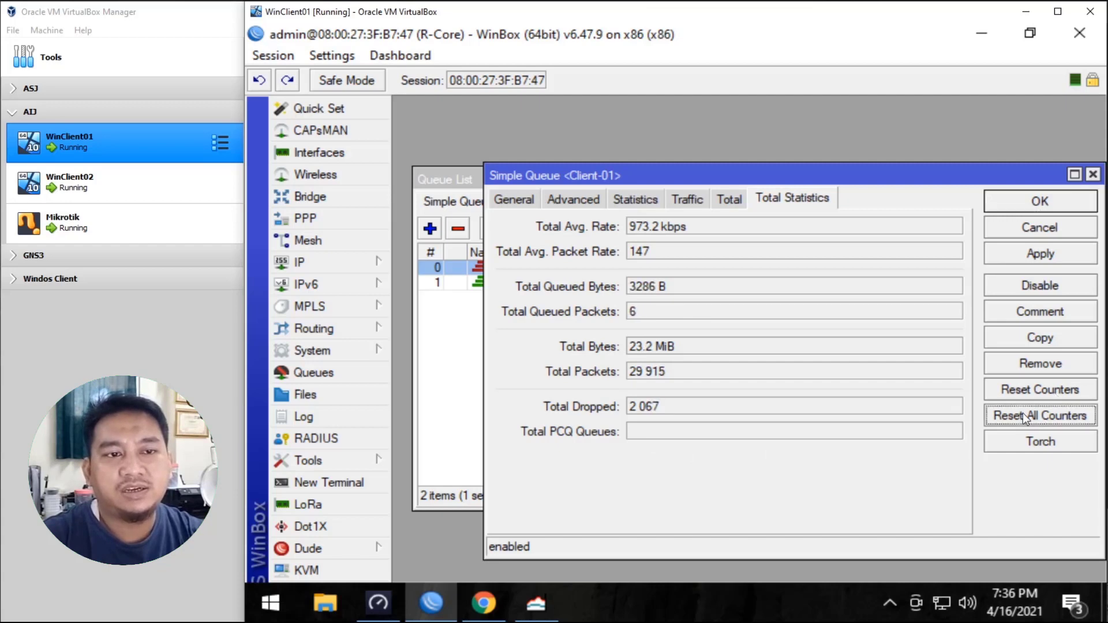
click(1036, 398)
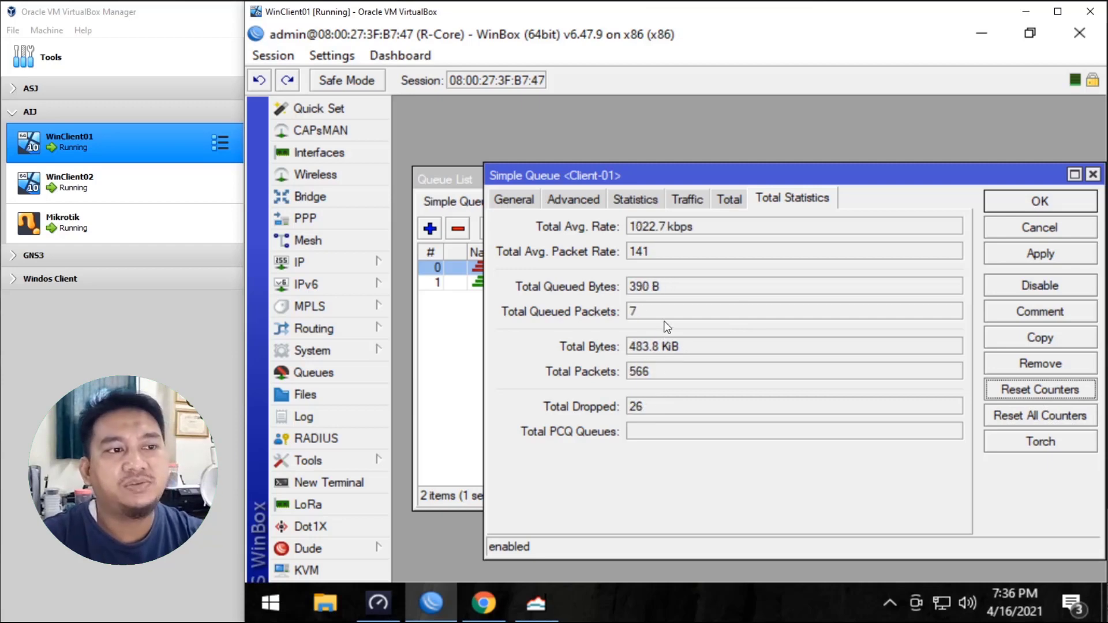
click(470, 270)
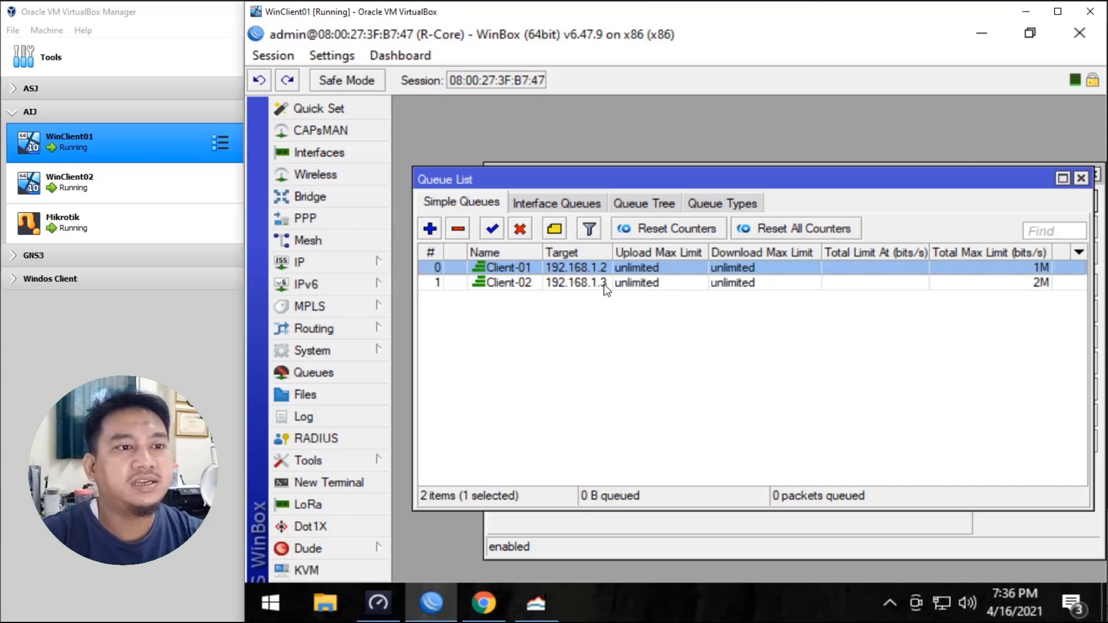
Switch to the WinClient02 virtual machine, run a test in its Speedtest app, and return to WinClient01
click(159, 181)
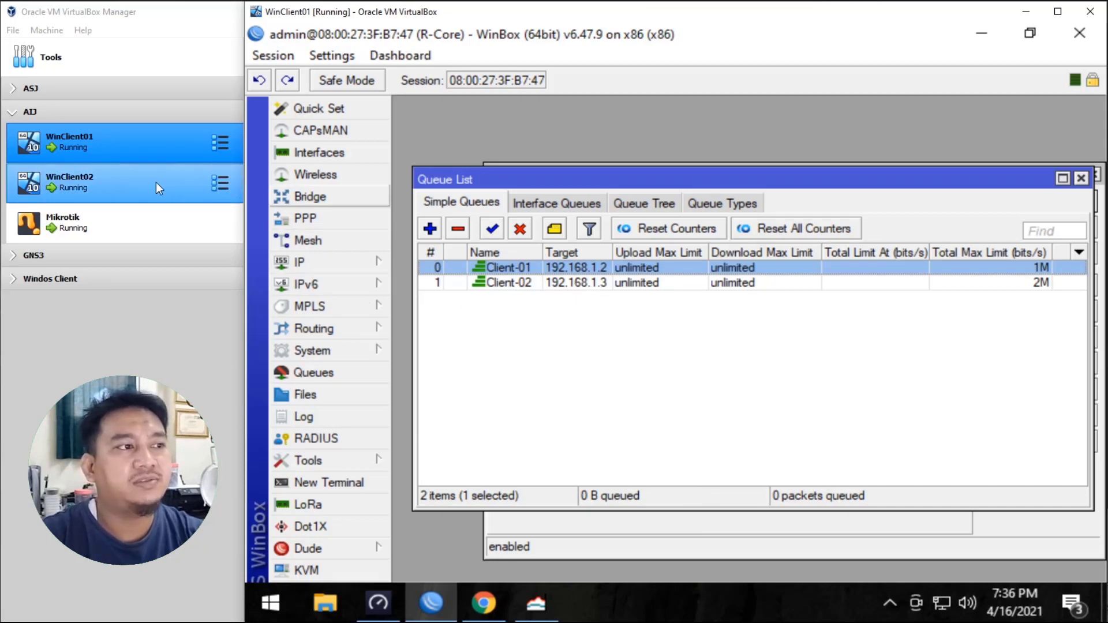
double_click(144, 187)
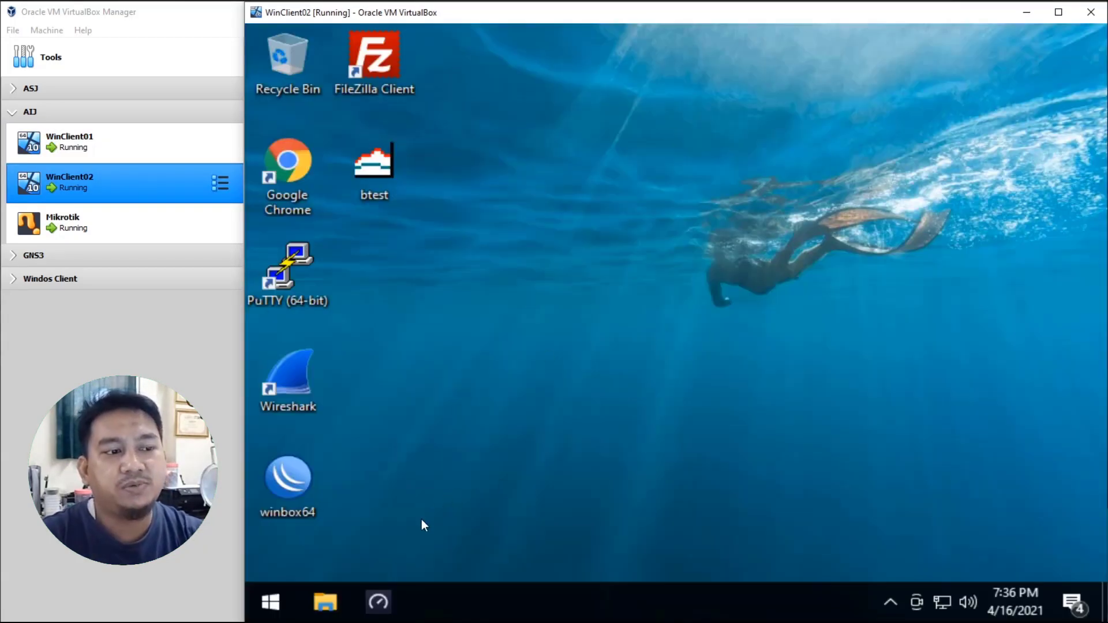
click(379, 602)
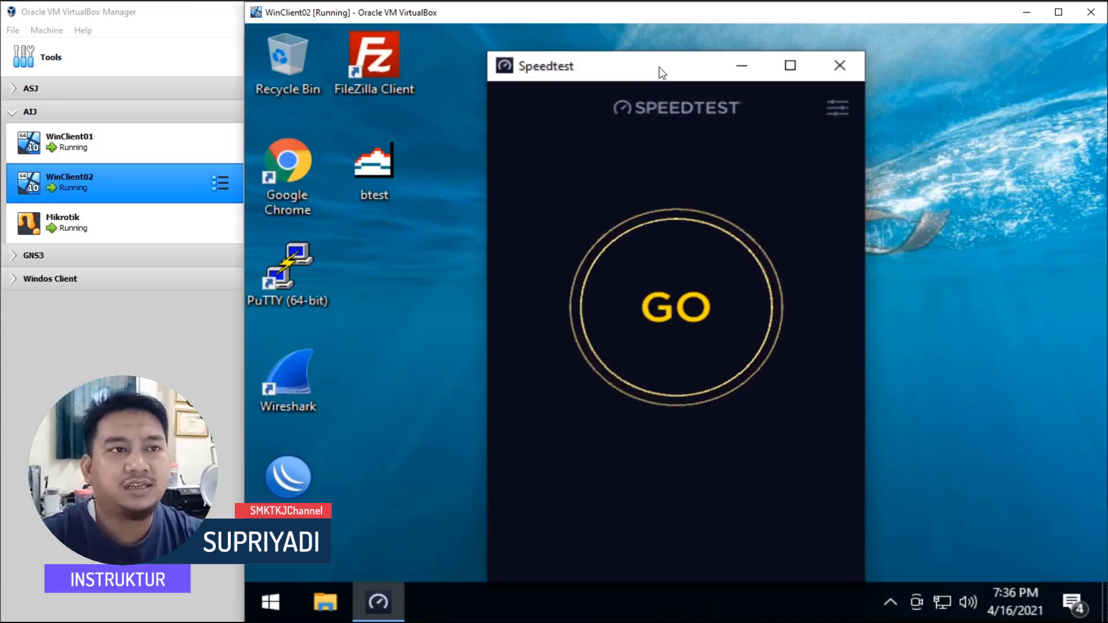
drag(659, 67, 671, 43)
click(701, 311)
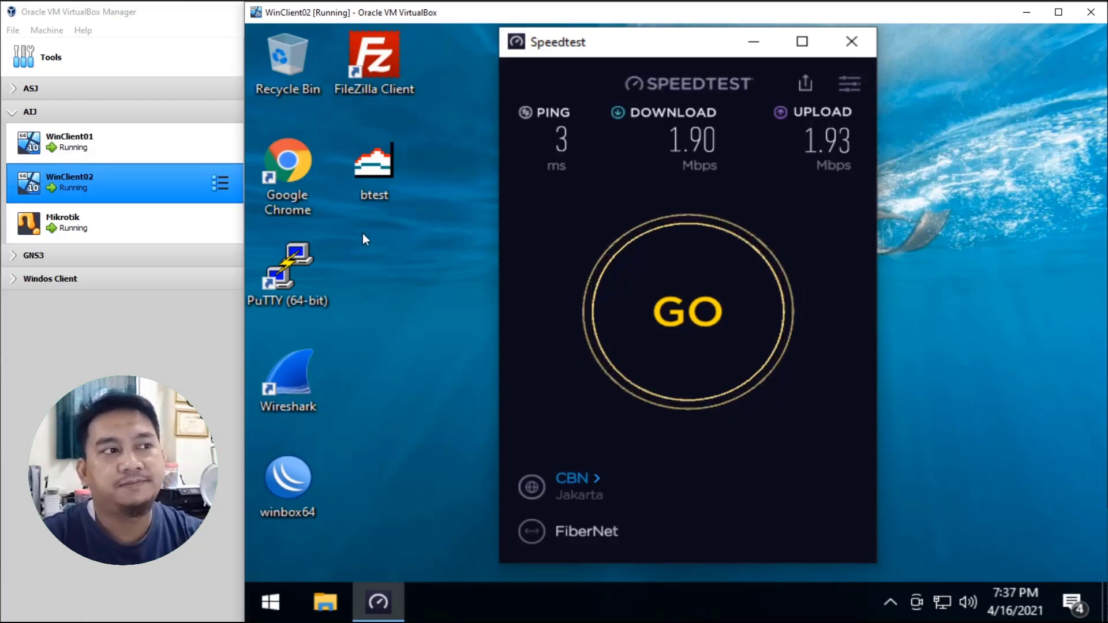
double_click(129, 146)
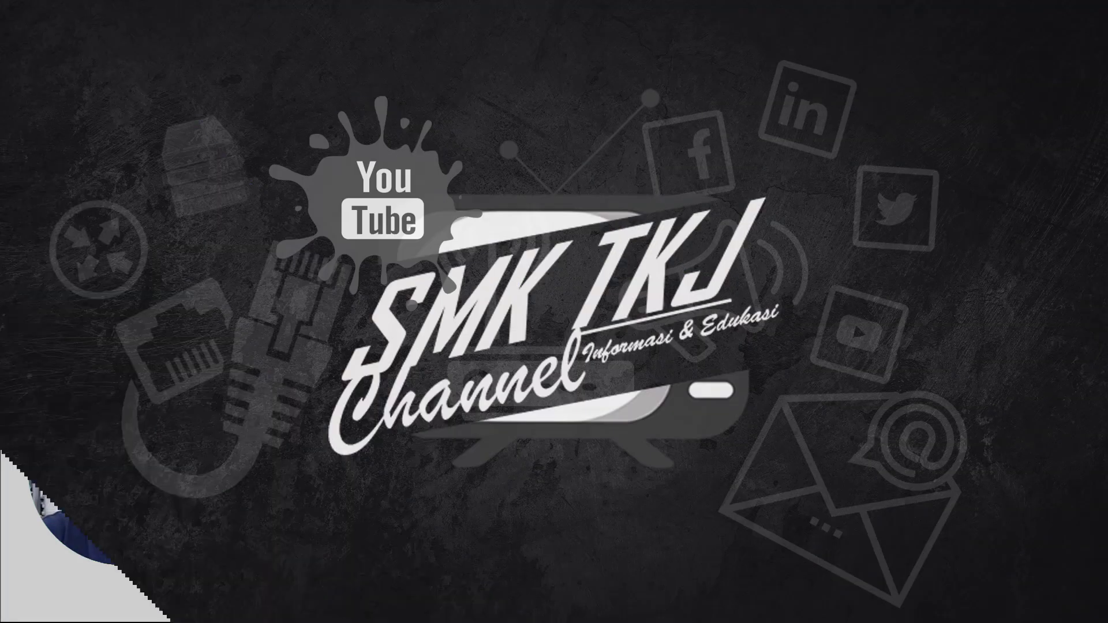